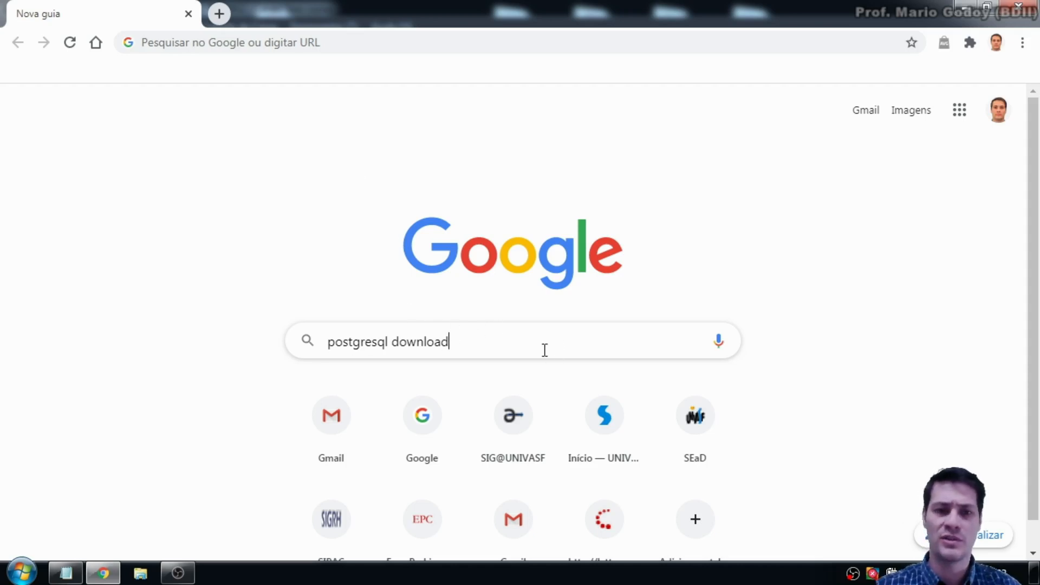
Step: Search Google for 'postgresql download' and go to postgresql.org/download
{"action": "key", "text": "Return"}
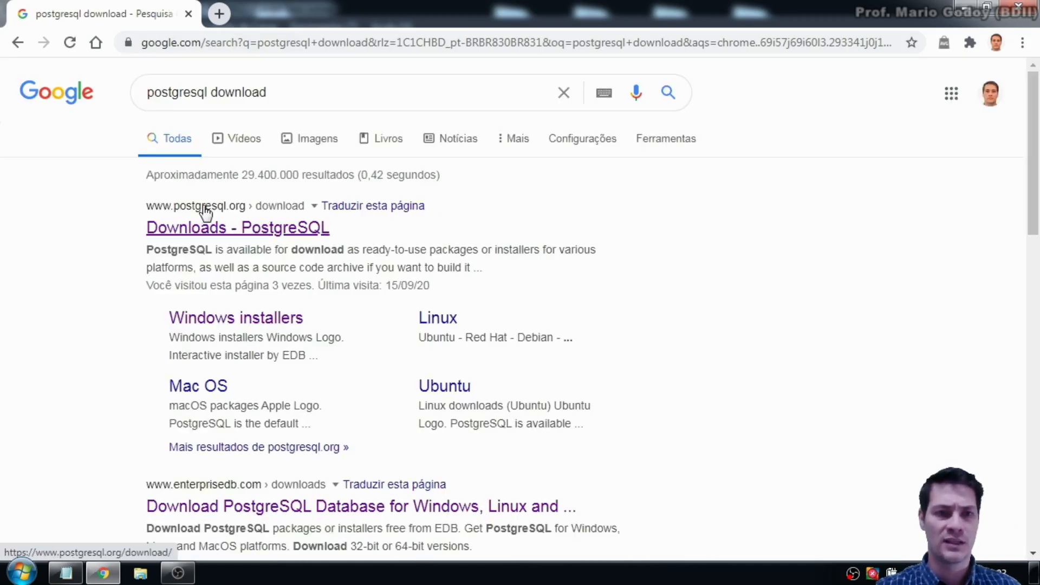
{"action": "left_click", "coordinate": [185, 234]}
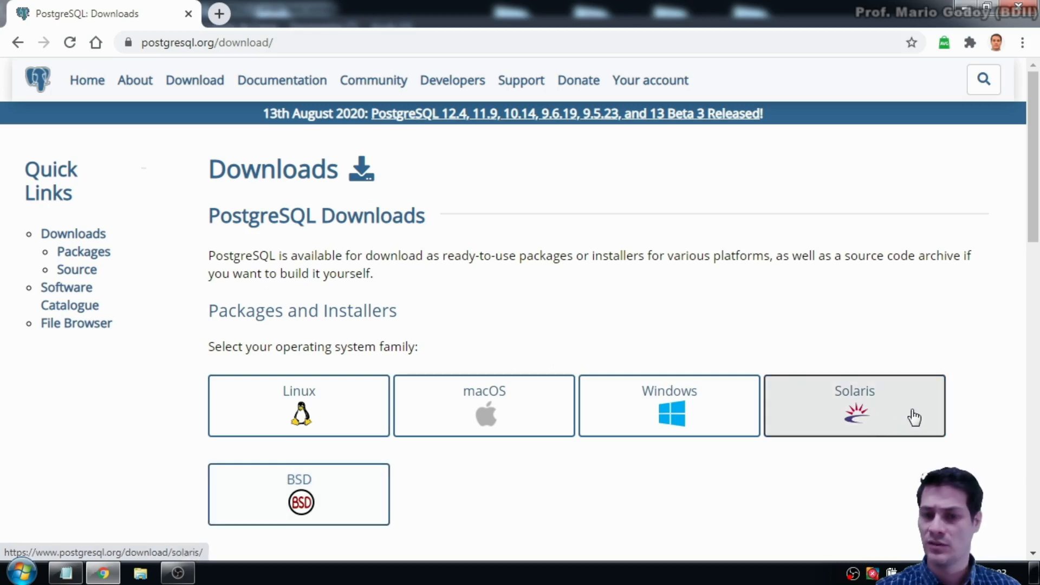
Step: Open the Windows installers page and scroll to the EDB interactive installer section
{"action": "left_click", "coordinate": [710, 411]}
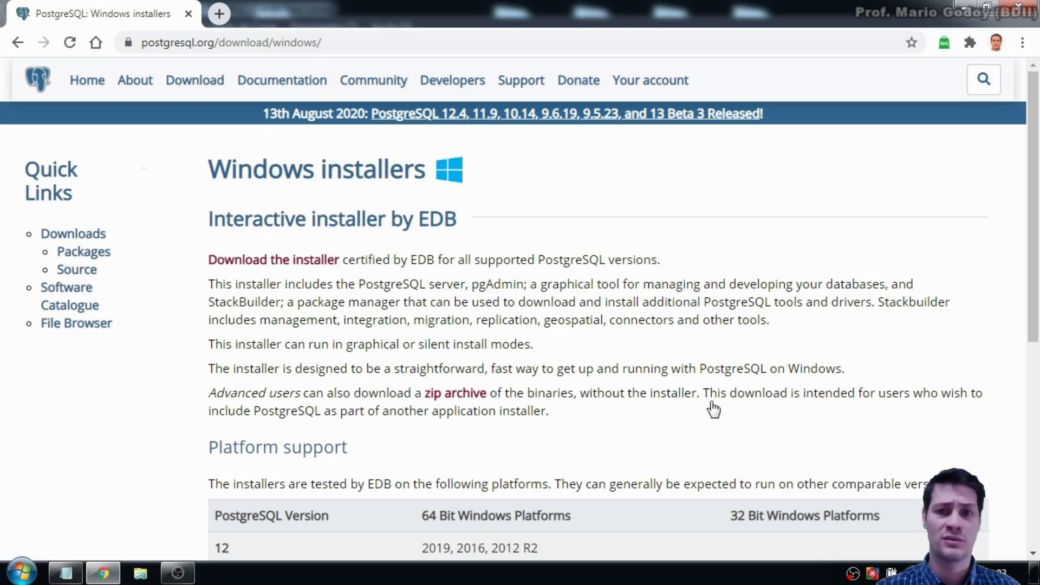
{"action": "scroll", "coordinate": [710, 405], "scroll_direction": "down", "scroll_amount": 1}
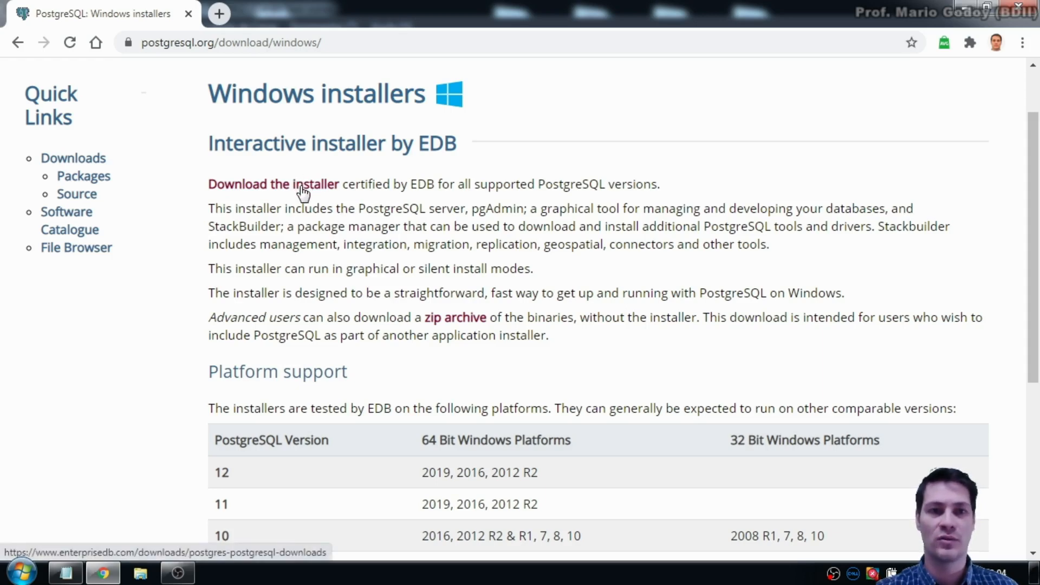
Step: Go to EDB's installer download page, select its URL, and restore the Notepad note holding it
{"action": "left_click", "coordinate": [247, 187]}
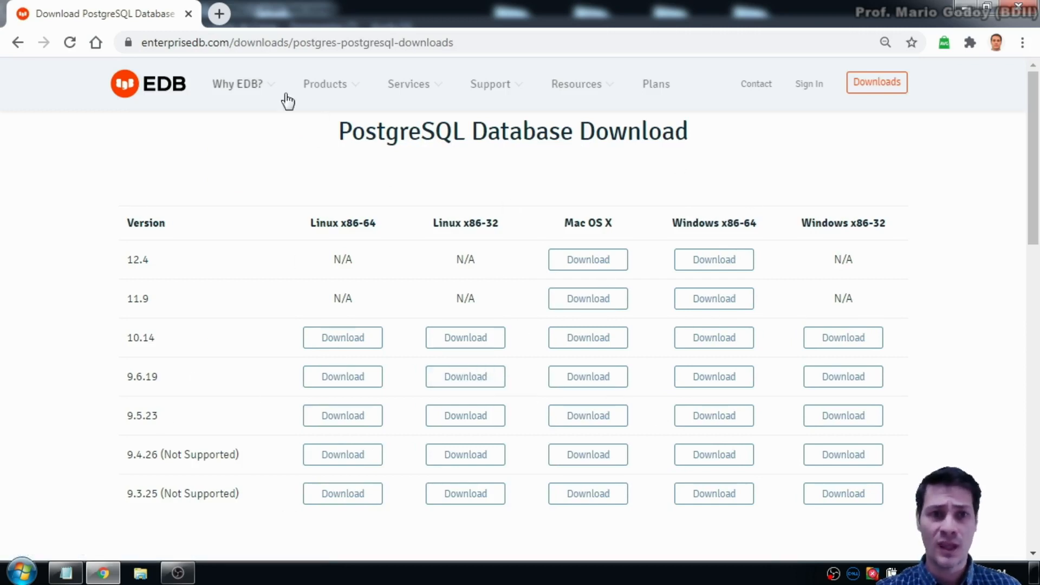
{"action": "left_click", "coordinate": [513, 43]}
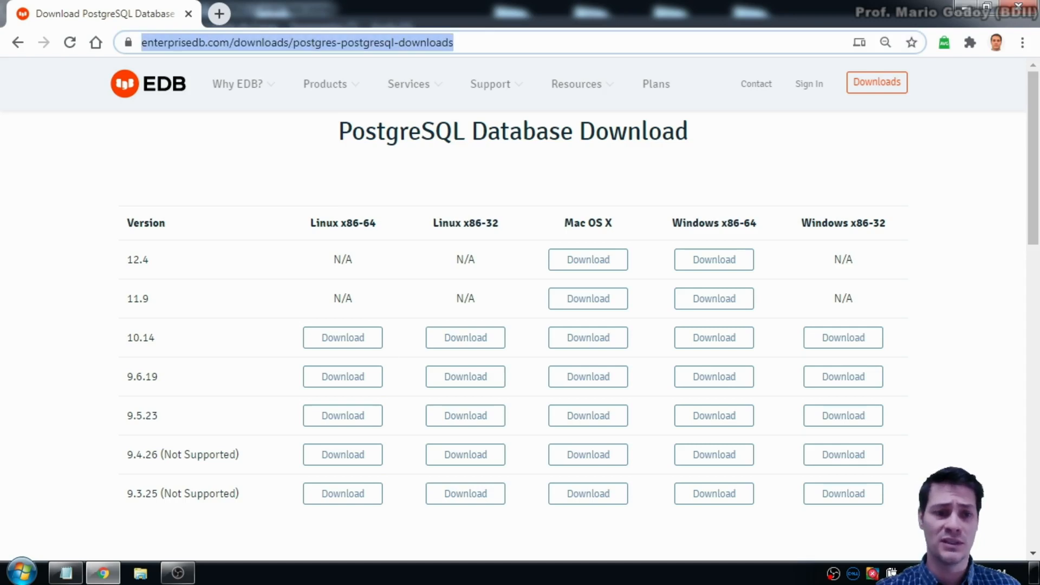
{"action": "left_click", "coordinate": [67, 572]}
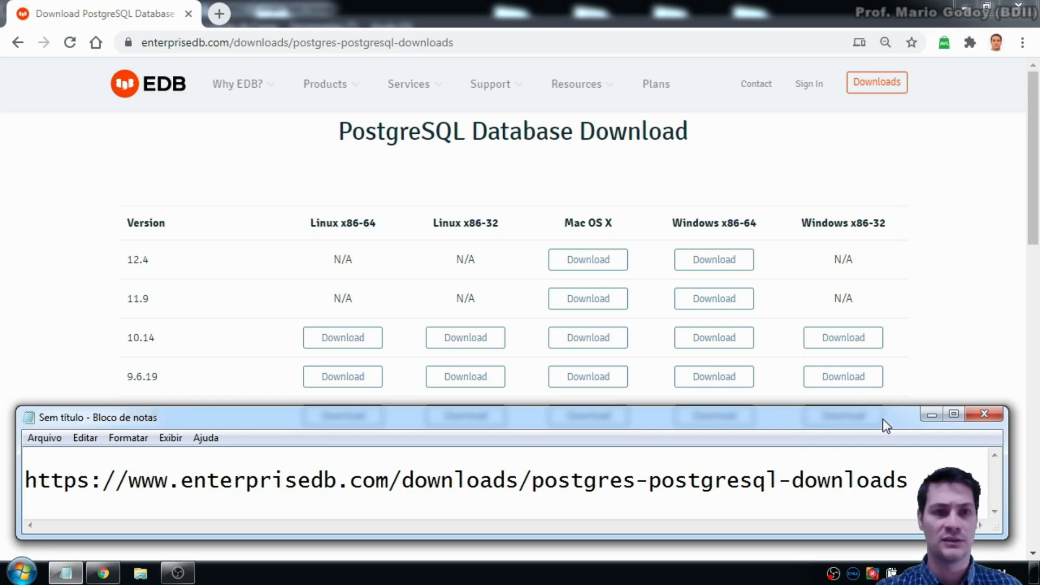
Step: Move the Notepad note up and minimize it, then minimize Chrome to reveal the desktop
{"action": "left_click_drag", "start_coordinate": [883, 424], "coordinate": [892, 83]}
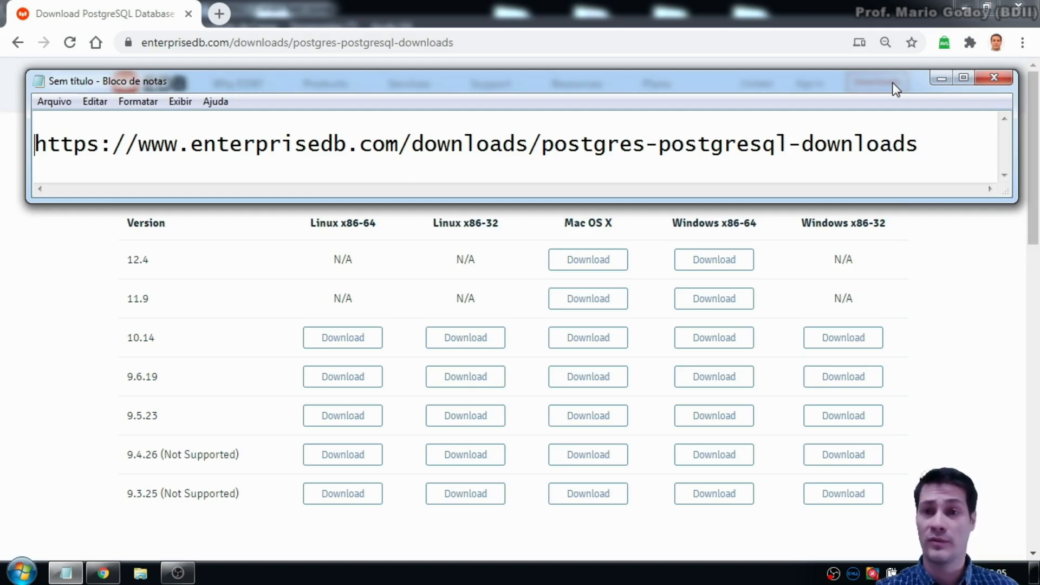
{"action": "left_click", "coordinate": [938, 80]}
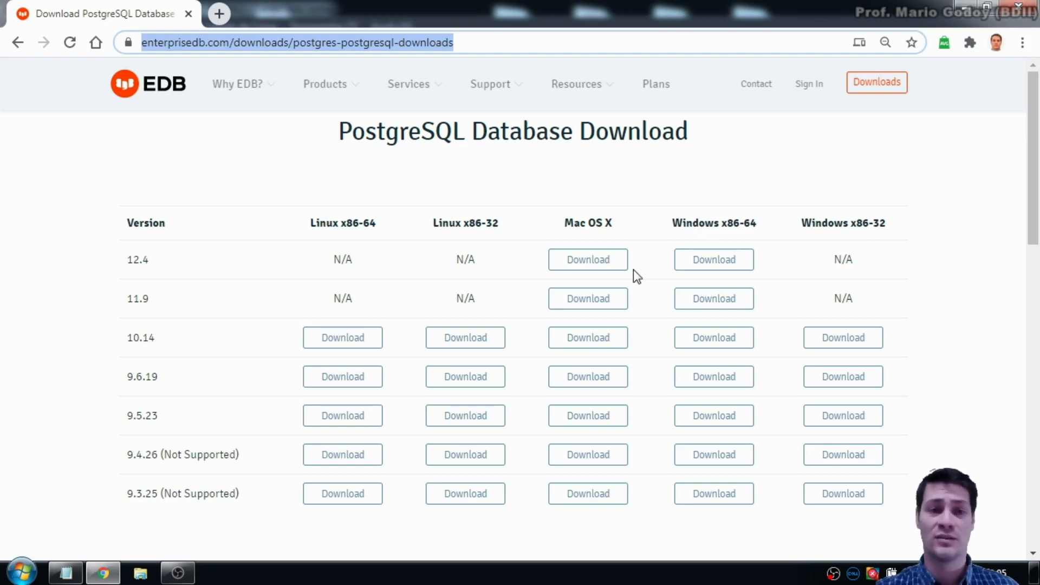
{"action": "left_click", "coordinate": [965, 12]}
Step: Confirm 64-bit Windows 7 Professional in Computador's Propriedades, then close both windows
{"action": "left_click", "coordinate": [964, 10]}
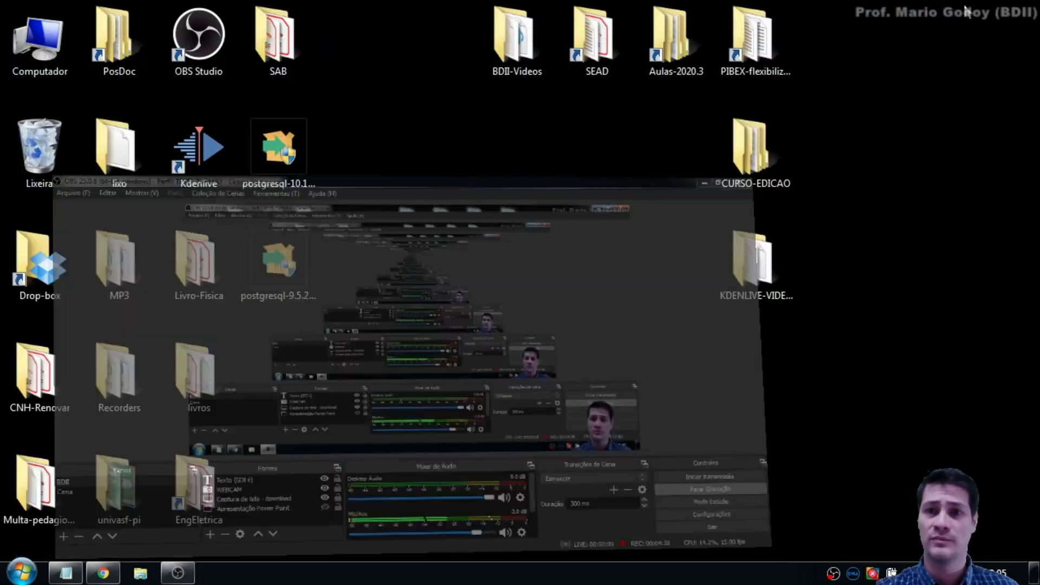
{"action": "left_click", "coordinate": [30, 61]}
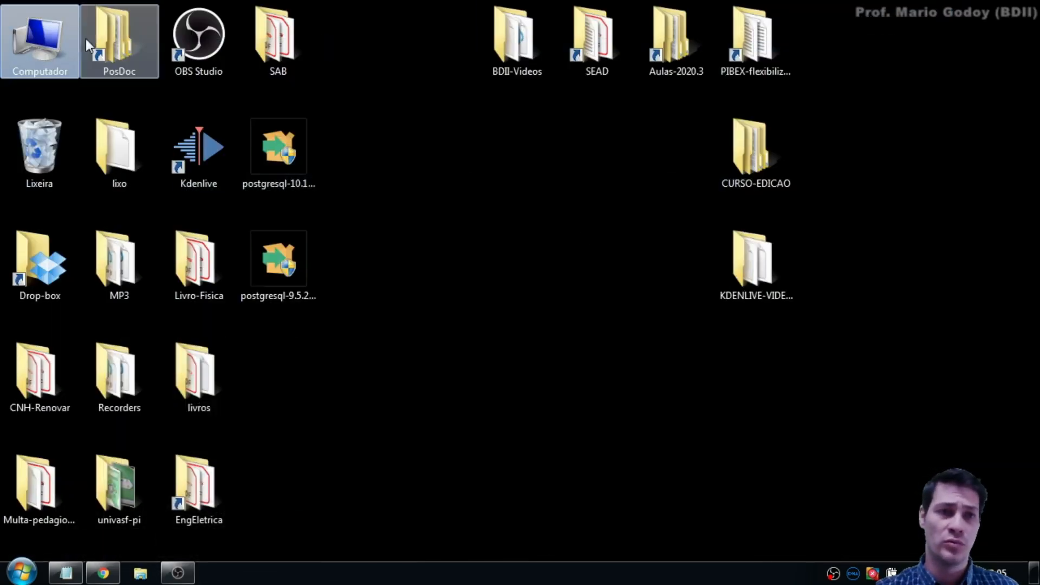
{"action": "double_click", "coordinate": [44, 33]}
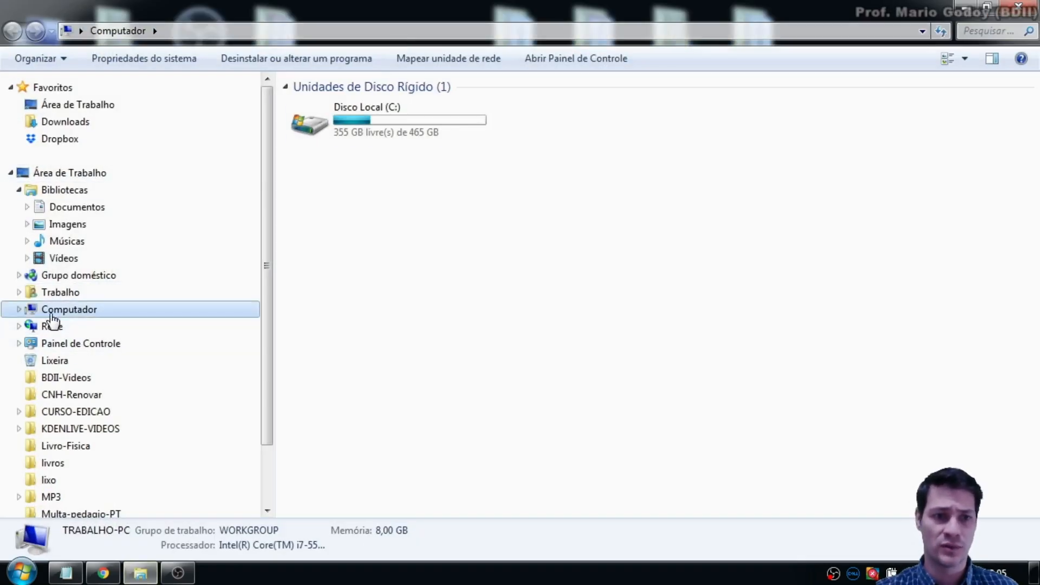
{"action": "right_click", "coordinate": [57, 313]}
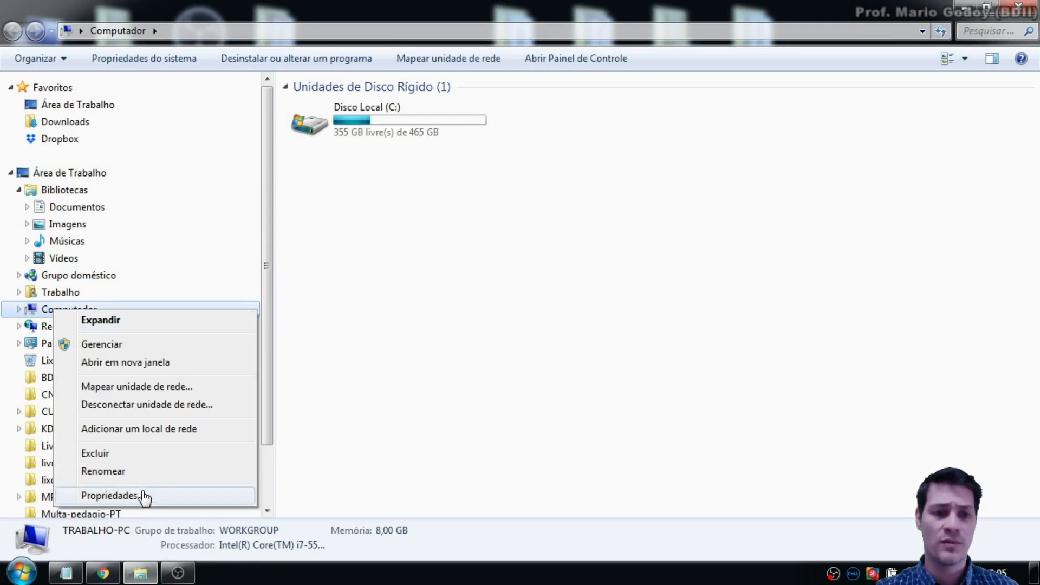
{"action": "left_click", "coordinate": [109, 496]}
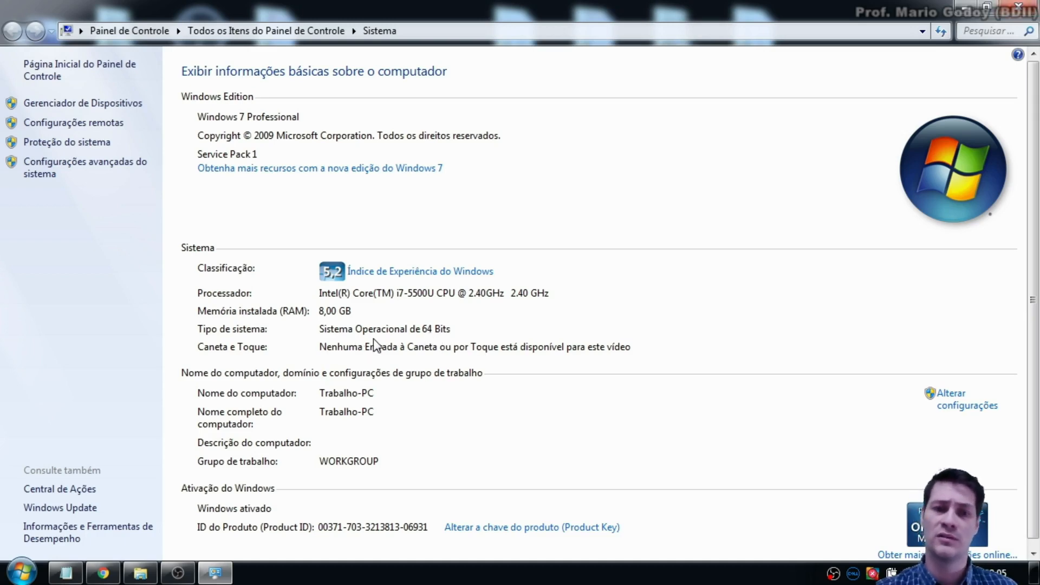
{"action": "left_click", "coordinate": [1018, 6]}
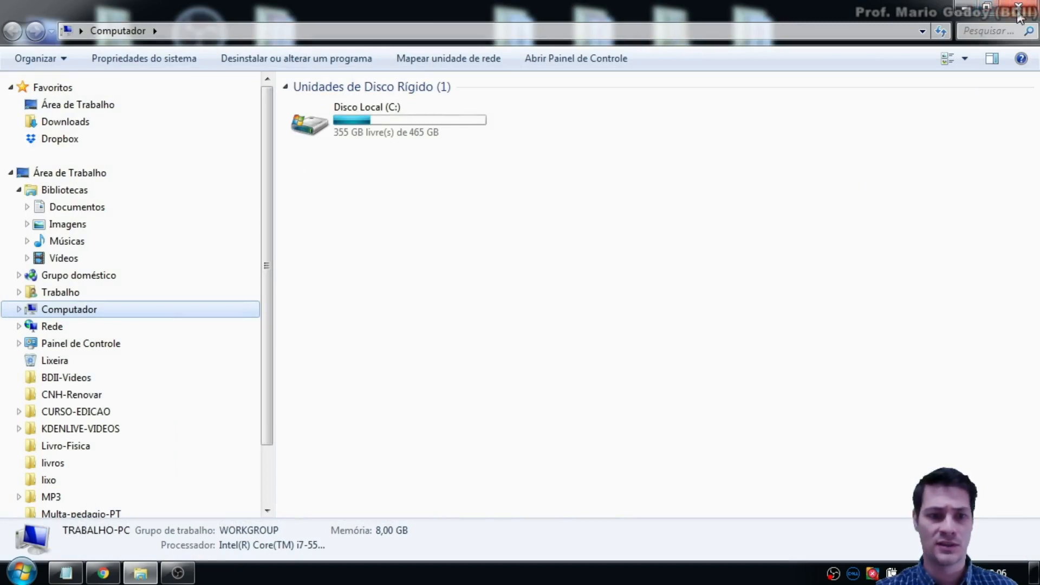
{"action": "left_click", "coordinate": [1018, 8]}
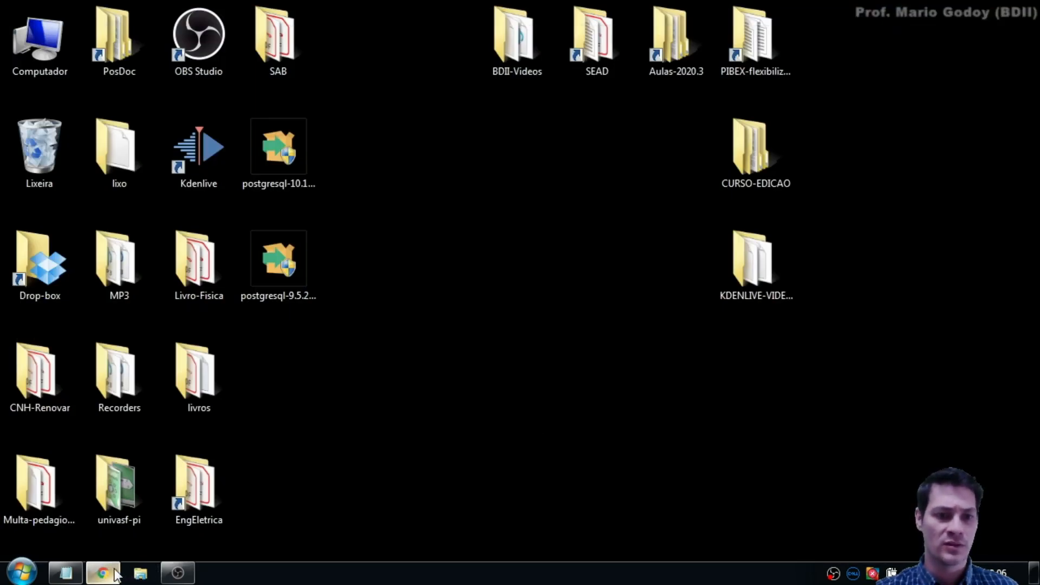
Step: Return to the EDB download page and highlight the unsupported versions 9.4.26 and 9.3.25
{"action": "left_click", "coordinate": [116, 574]}
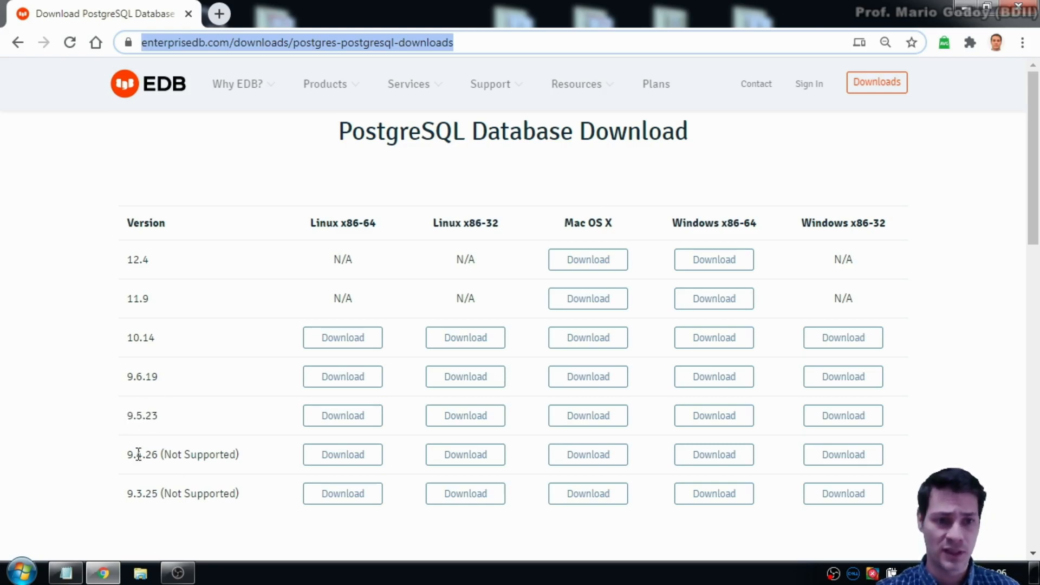
{"action": "left_click_drag", "start_coordinate": [127, 455], "coordinate": [159, 453]}
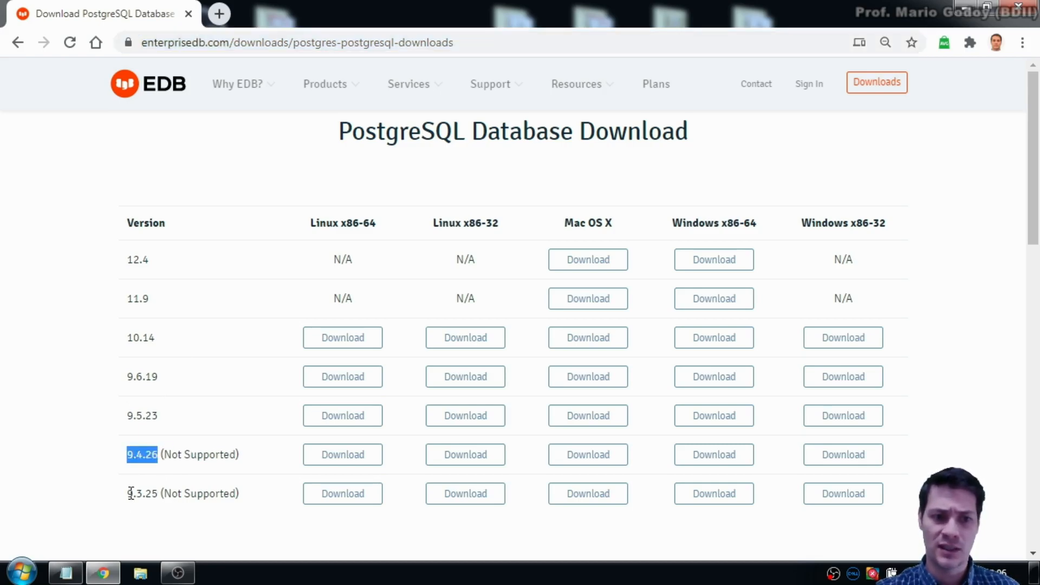
{"action": "left_click_drag", "start_coordinate": [127, 493], "coordinate": [158, 494]}
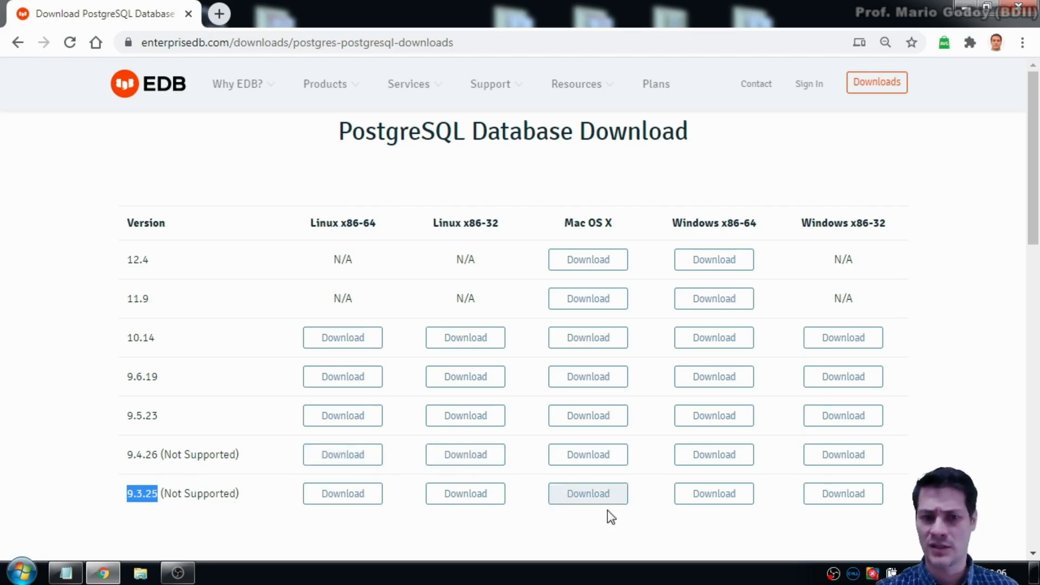
{"action": "left_click", "coordinate": [74, 345]}
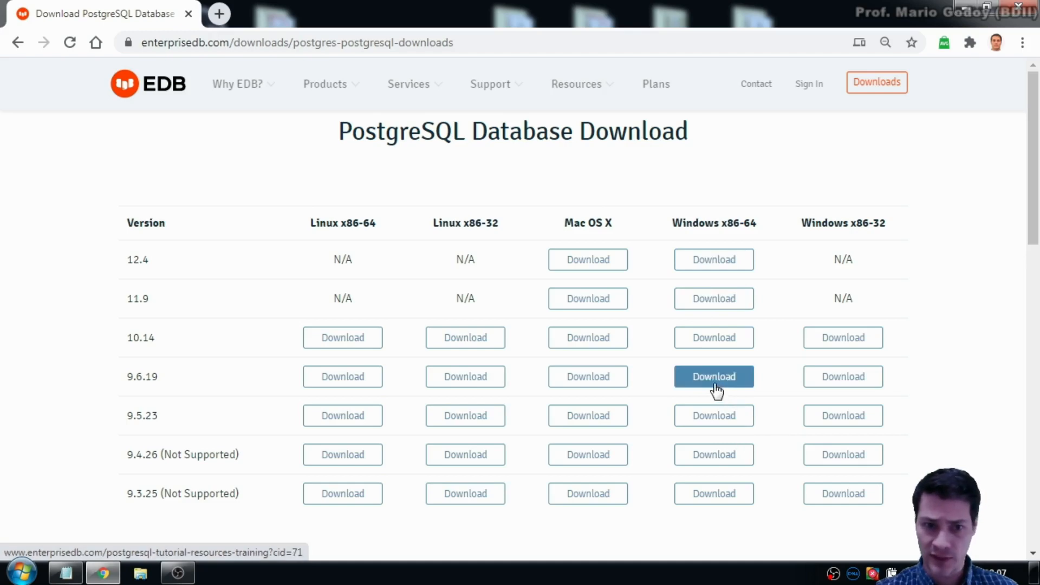
Step: Select the Version column rows from 9.6.19 up to 12.4
{"action": "left_click_drag", "start_coordinate": [165, 377], "coordinate": [133, 281]}
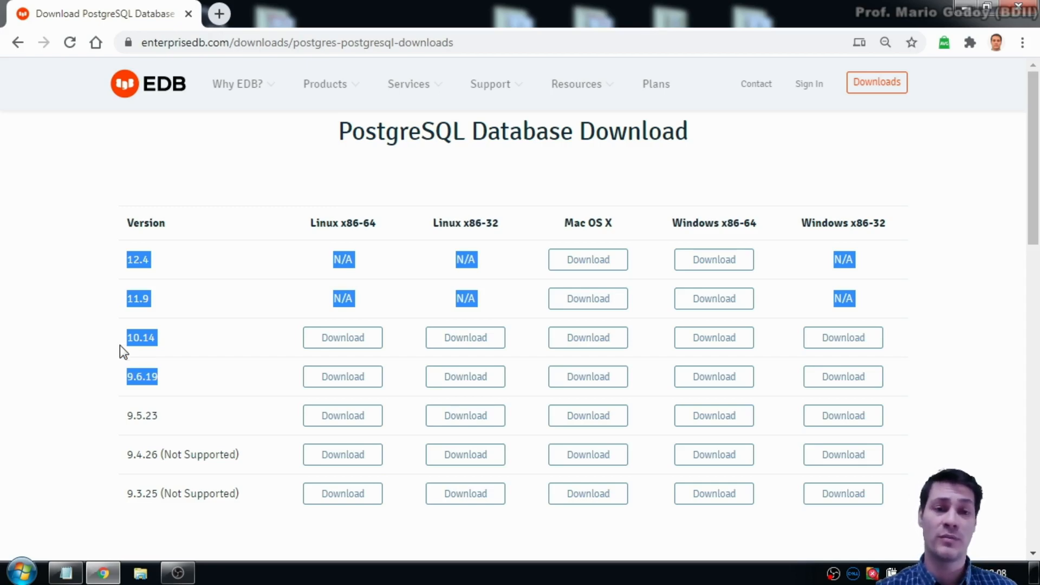
Step: Highlight version 9.5.23 and download its Windows x86-64 installer
{"action": "left_click_drag", "start_coordinate": [125, 417], "coordinate": [160, 417]}
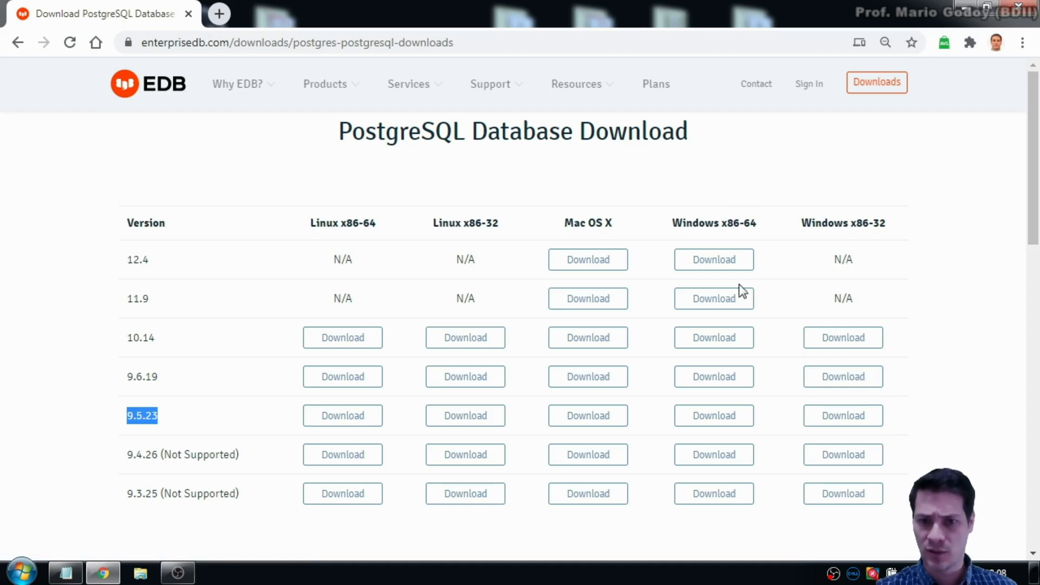
{"action": "left_click", "coordinate": [729, 418]}
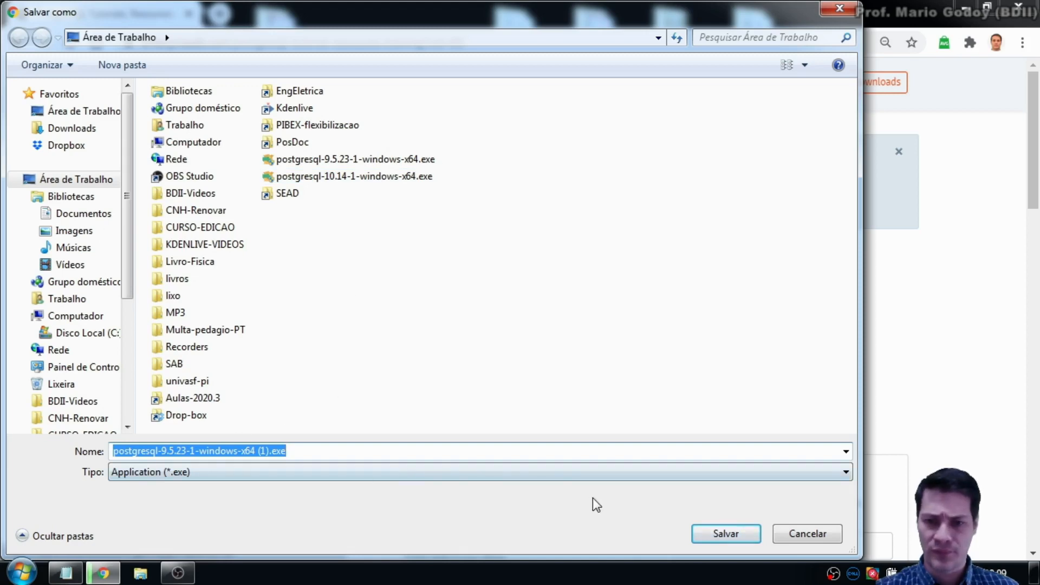
Step: Cancel saving the duplicate postgresql-9.5.23-1-windows-x64 (1).exe in the Salvar como dialog
{"action": "left_click", "coordinate": [807, 534]}
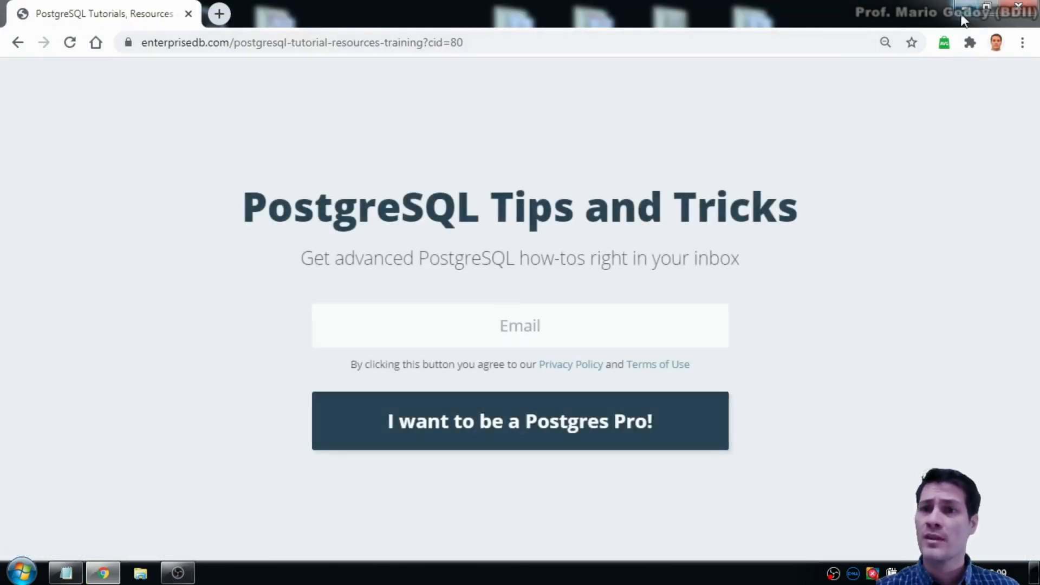
Step: Minimize Chrome and run the desktop postgresql-9.5.23-1-windows-x64.exe installer
{"action": "left_click", "coordinate": [964, 10]}
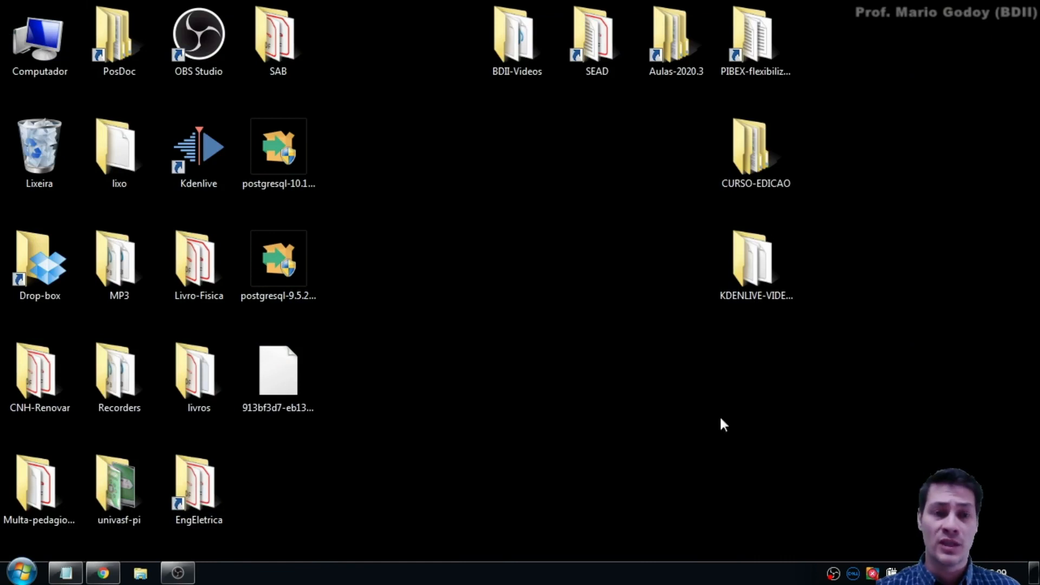
{"action": "left_click", "coordinate": [287, 267]}
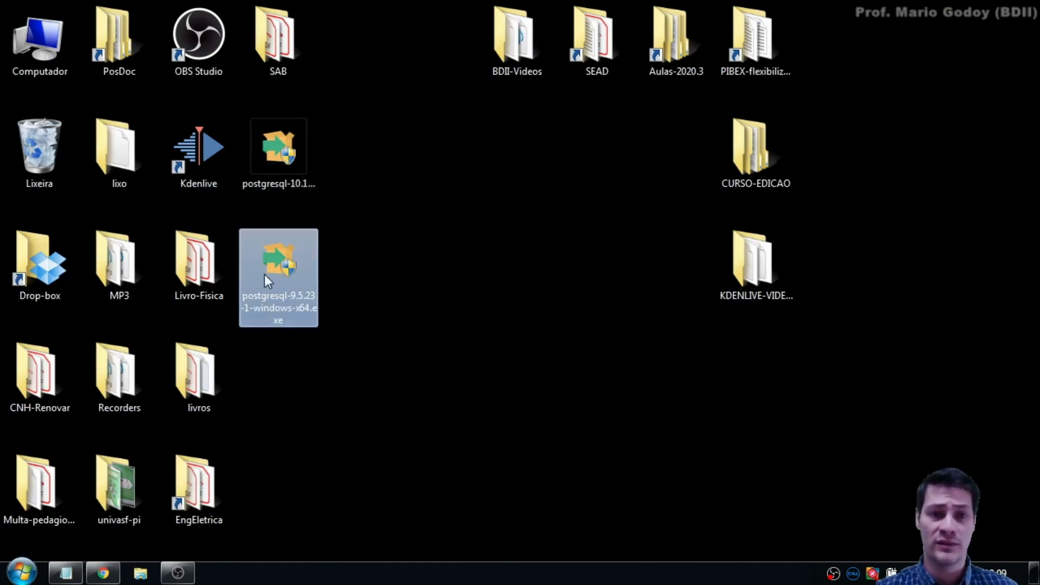
{"action": "mouse_move", "coordinate": [283, 162]}
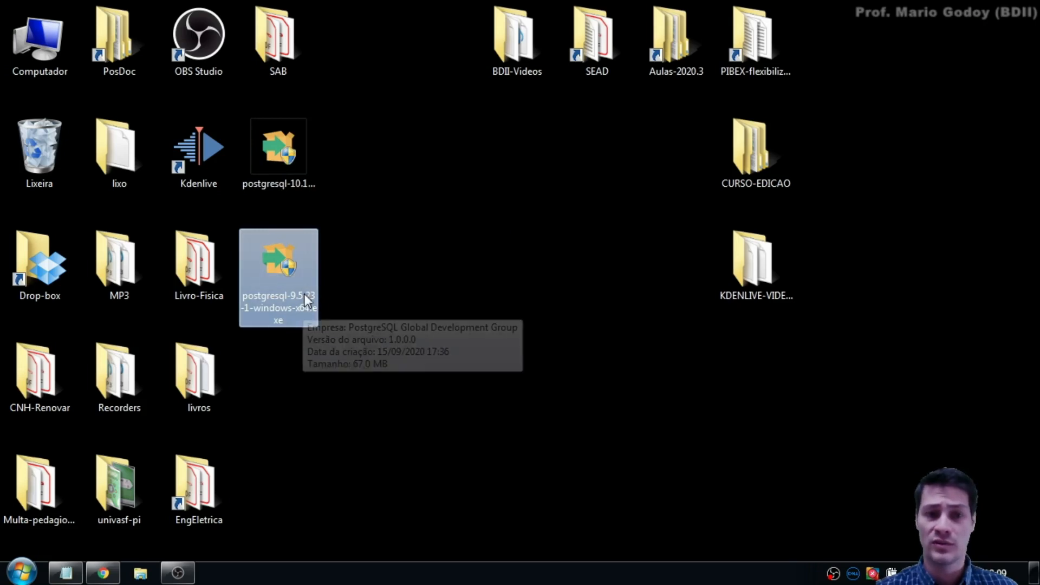
{"action": "mouse_move", "coordinate": [274, 265]}
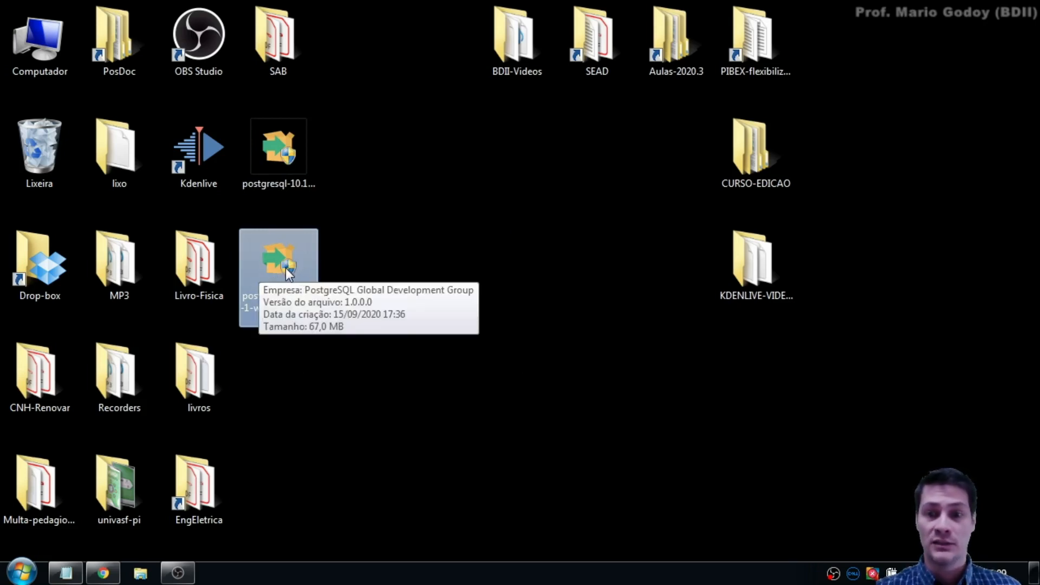
{"action": "double_click", "coordinate": [282, 268]}
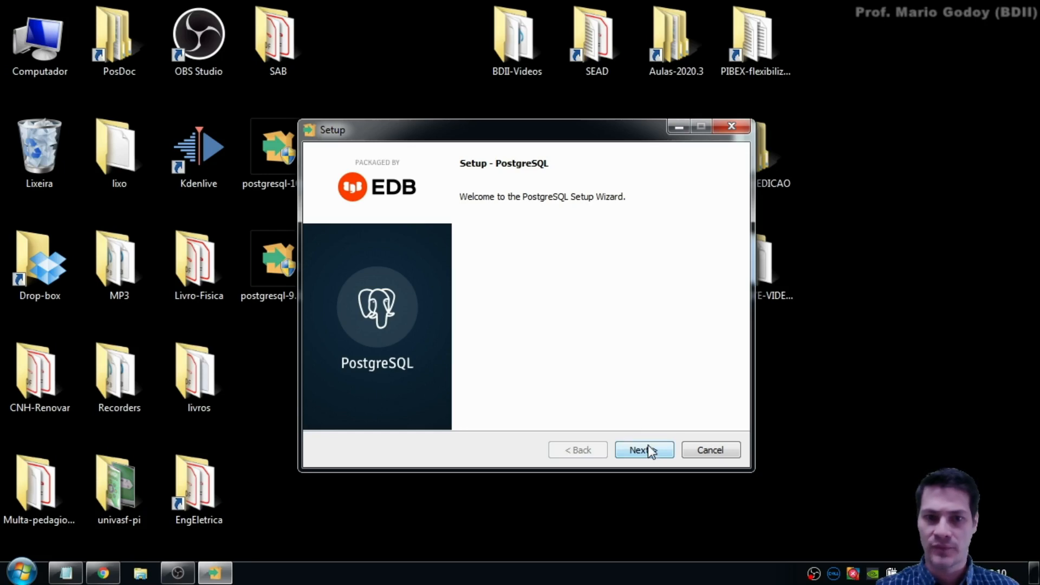
Step: Accept the default PostgreSQL installation and data directories
{"action": "left_click", "coordinate": [666, 450]}
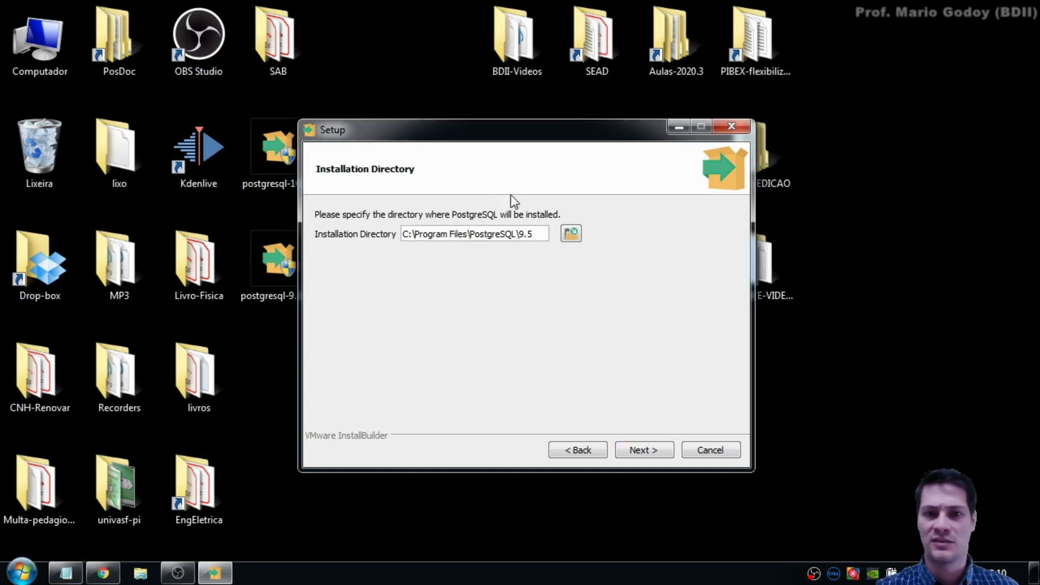
{"action": "left_click", "coordinate": [655, 451]}
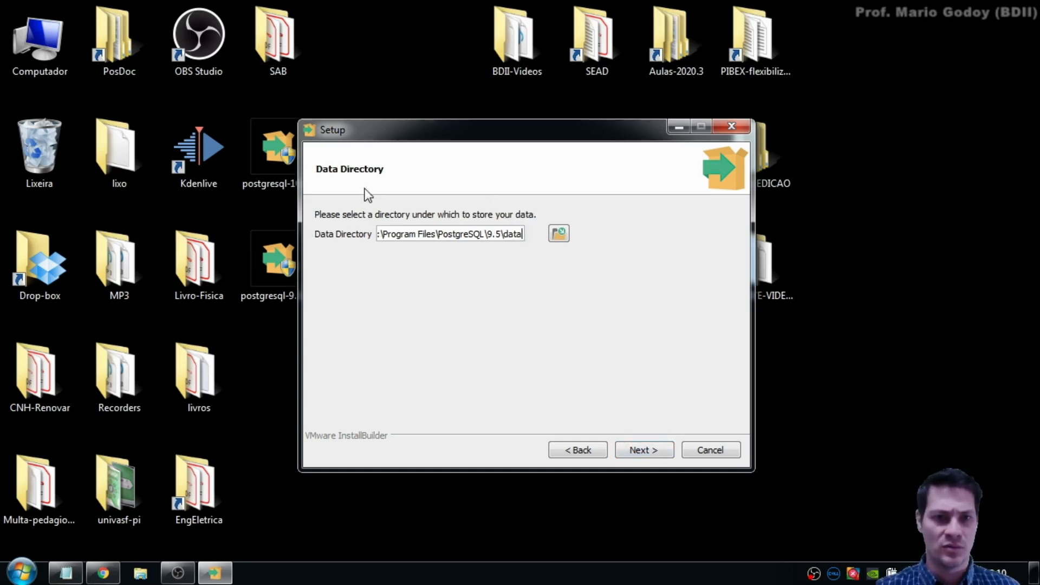
{"action": "left_click", "coordinate": [663, 459]}
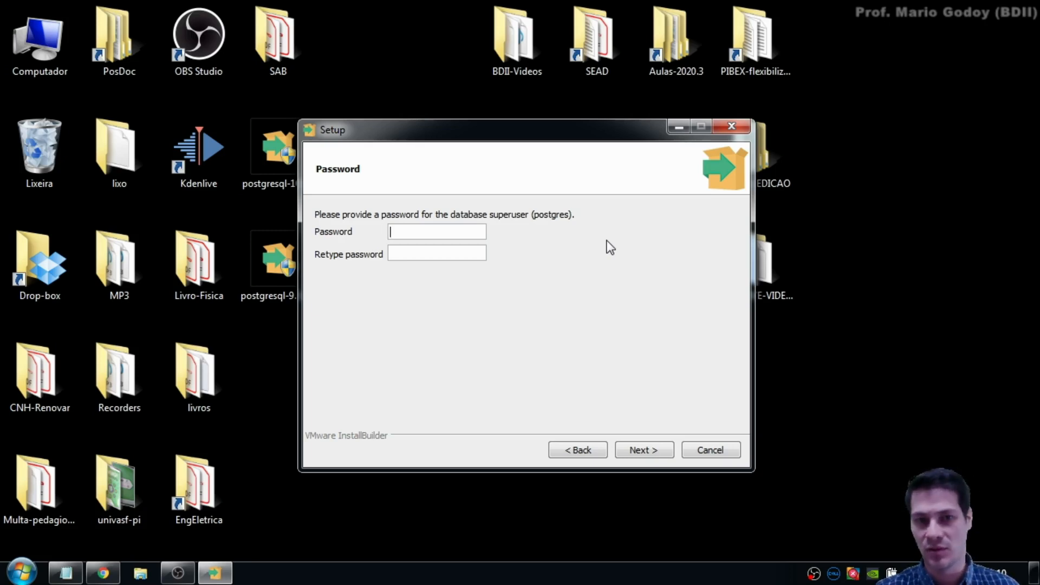
Step: Enter the postgres superuser password twice and continue to the port settings
{"action": "type", "text": "12"}
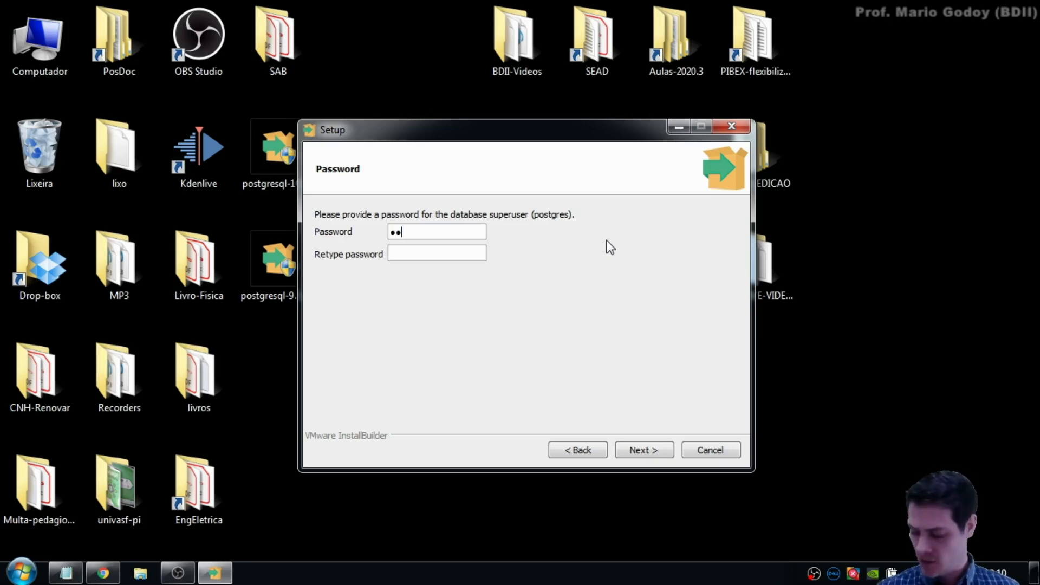
{"action": "type", "text": "3"}
{"action": "left_click", "coordinate": [432, 250]}
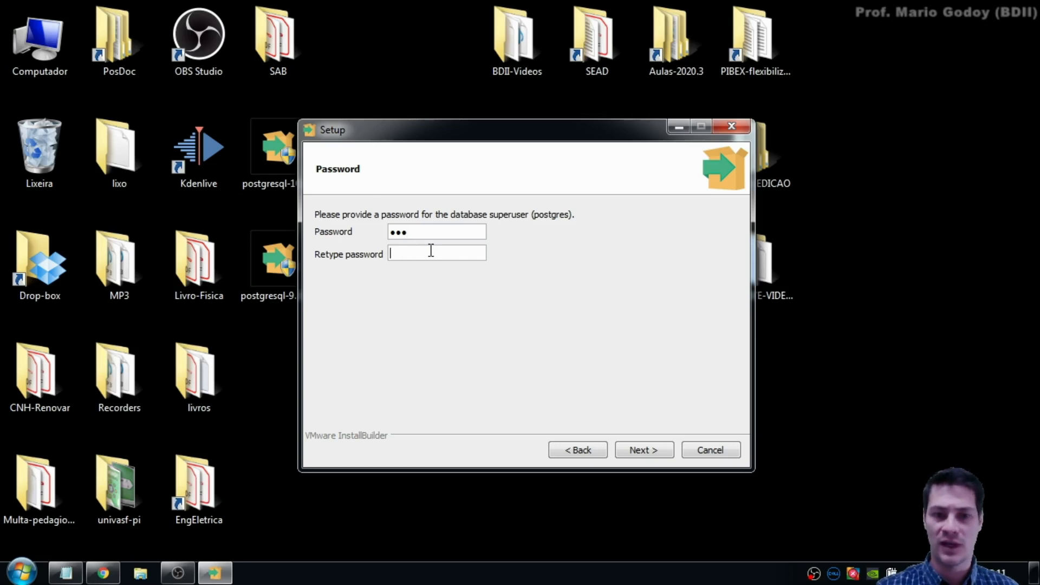
{"action": "type", "text": "123"}
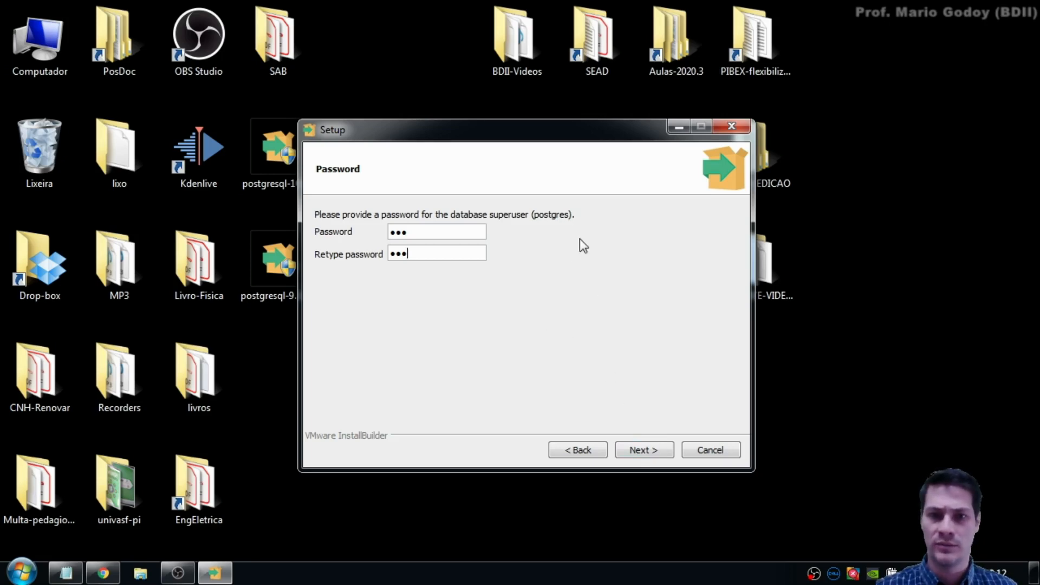
{"action": "left_click", "coordinate": [647, 453]}
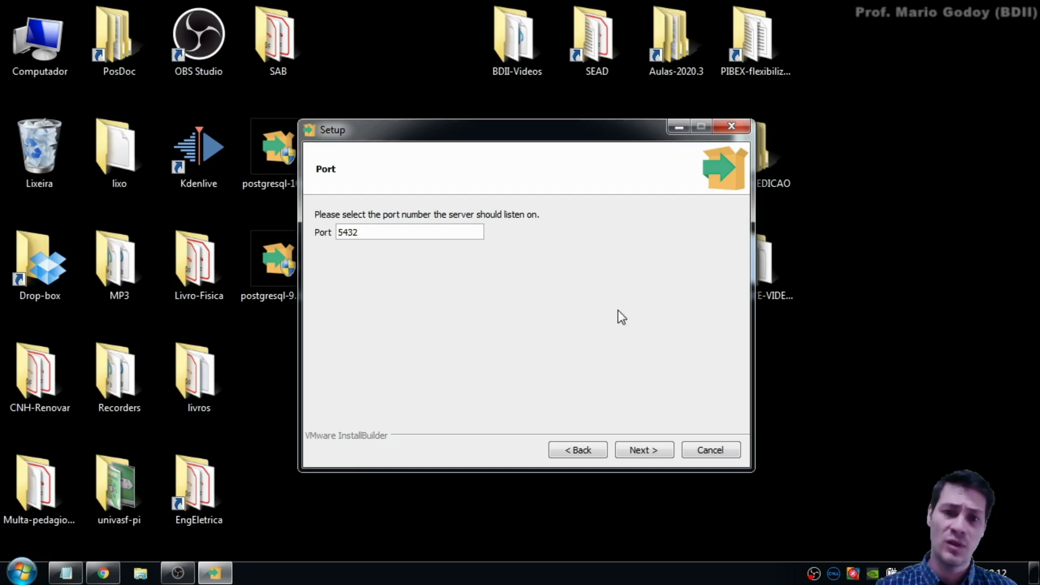
Step: Keep port 5432 and browse the Locale dropdown list
{"action": "left_click", "coordinate": [655, 452]}
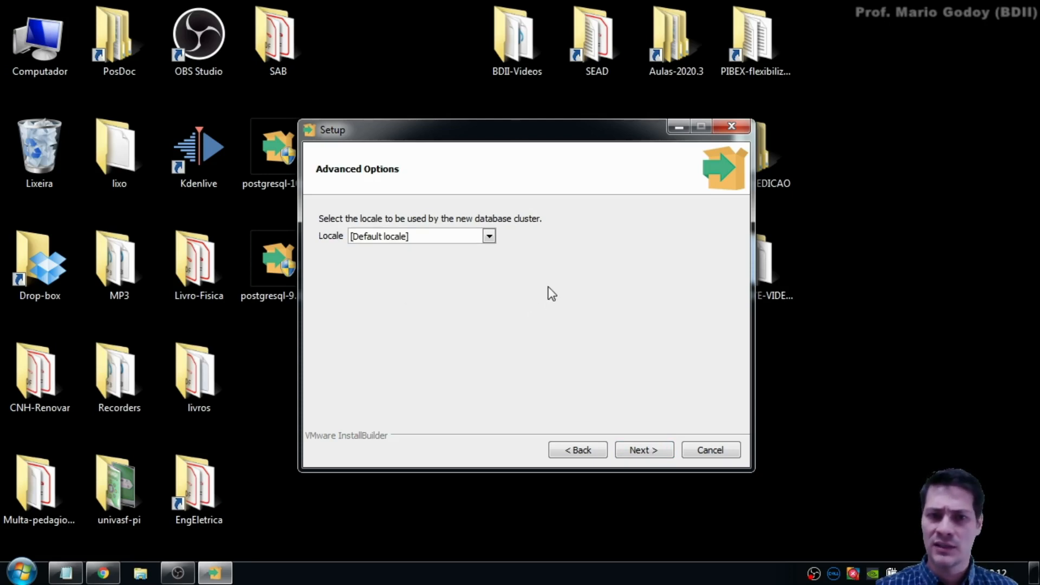
{"action": "left_click", "coordinate": [489, 236]}
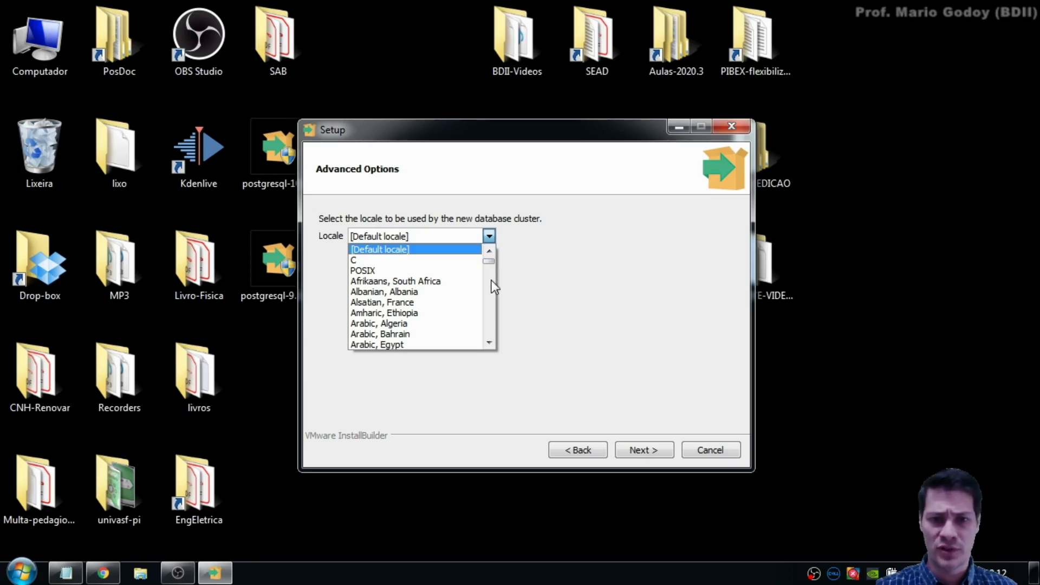
{"action": "left_click_drag", "start_coordinate": [489, 261], "coordinate": [498, 287]}
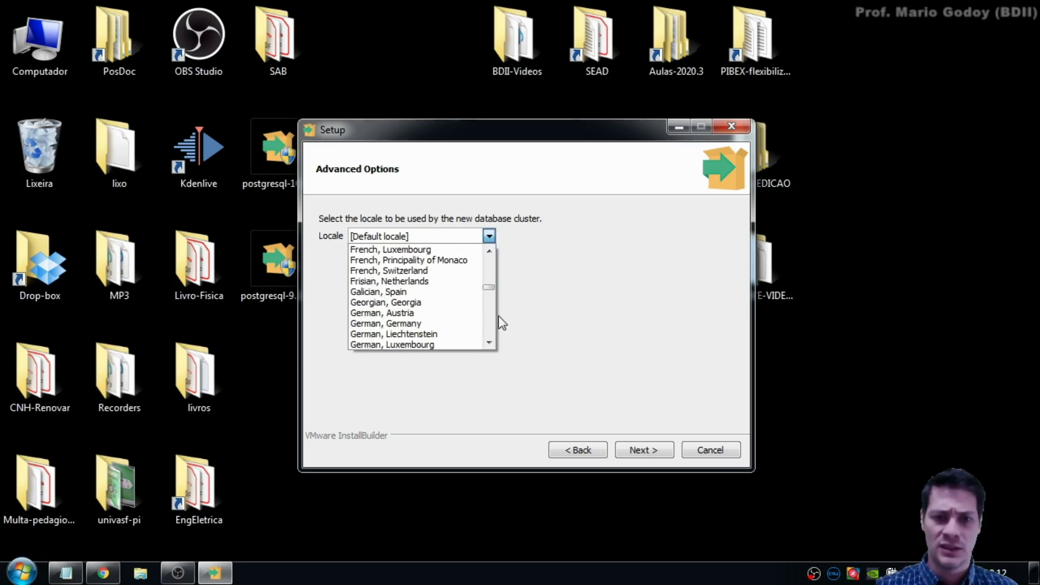
{"action": "left_click", "coordinate": [492, 347]}
{"action": "left_click", "coordinate": [494, 347]}
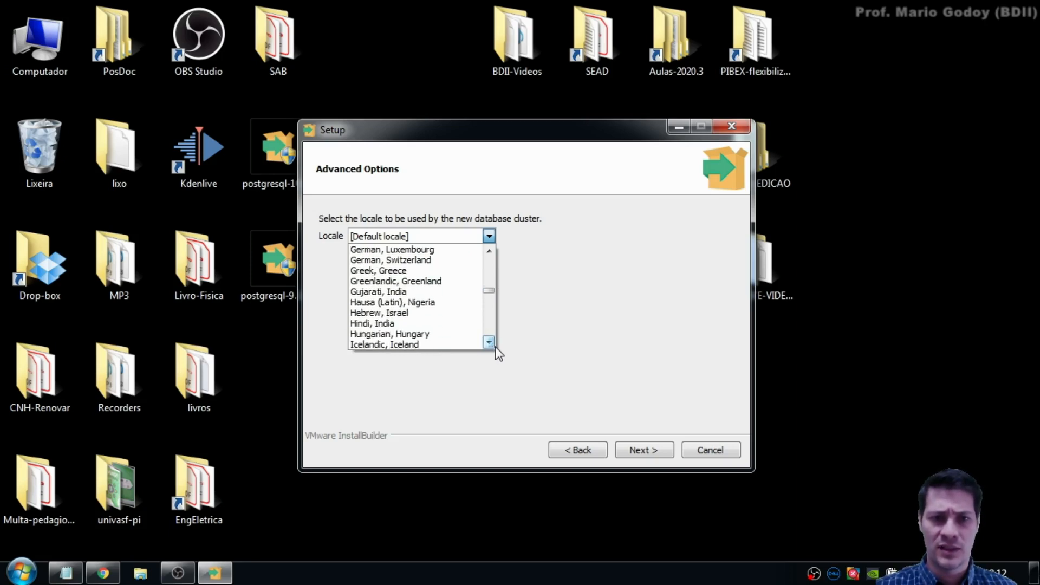
{"action": "left_click", "coordinate": [496, 347]}
Step: Set the cluster locale to Portuguese, Brazil and advance to Ready to Install
{"action": "left_click", "coordinate": [488, 239]}
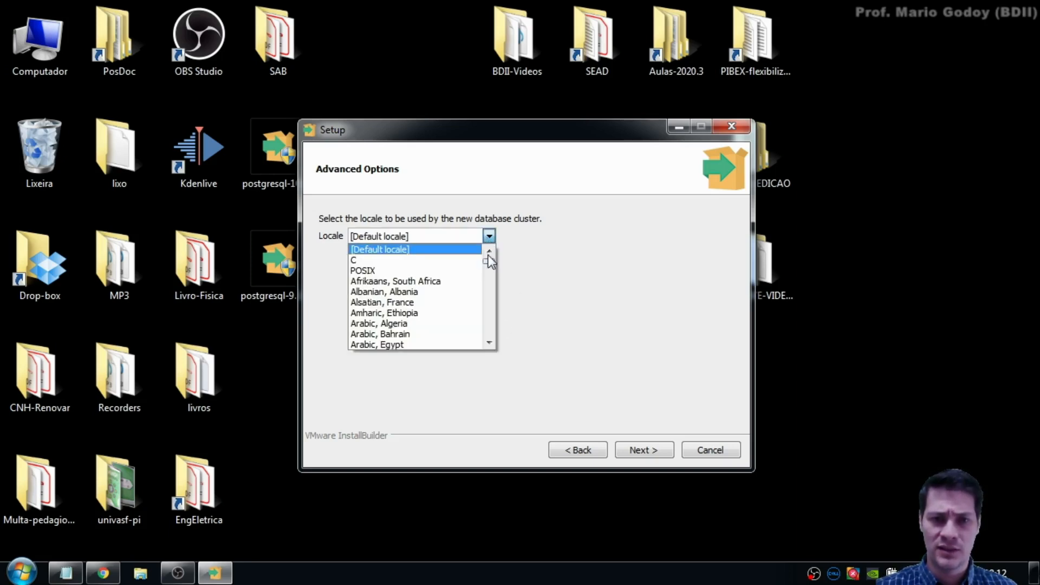
{"action": "left_click", "coordinate": [492, 329]}
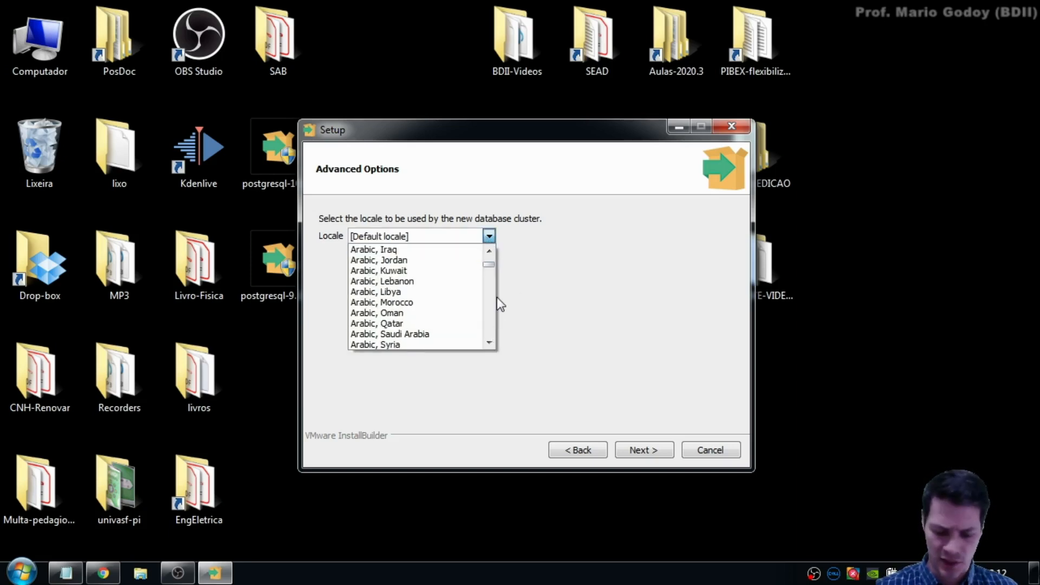
{"action": "key", "text": "Down"}
{"action": "scroll", "coordinate": [496, 297], "scroll_direction": "up", "scroll_amount": 1}
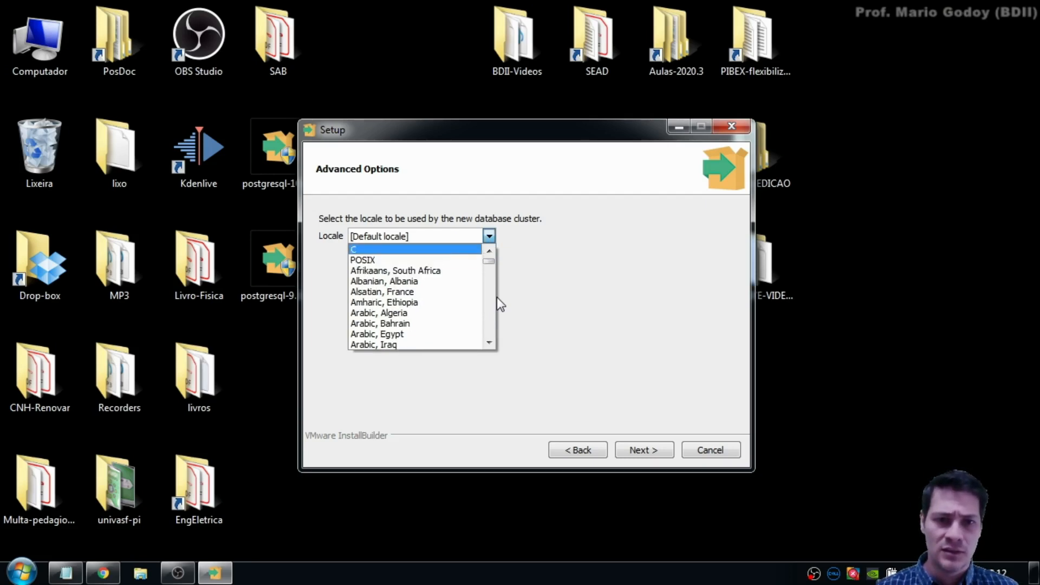
{"action": "key", "text": "p"}
{"action": "key", "text": "p"}
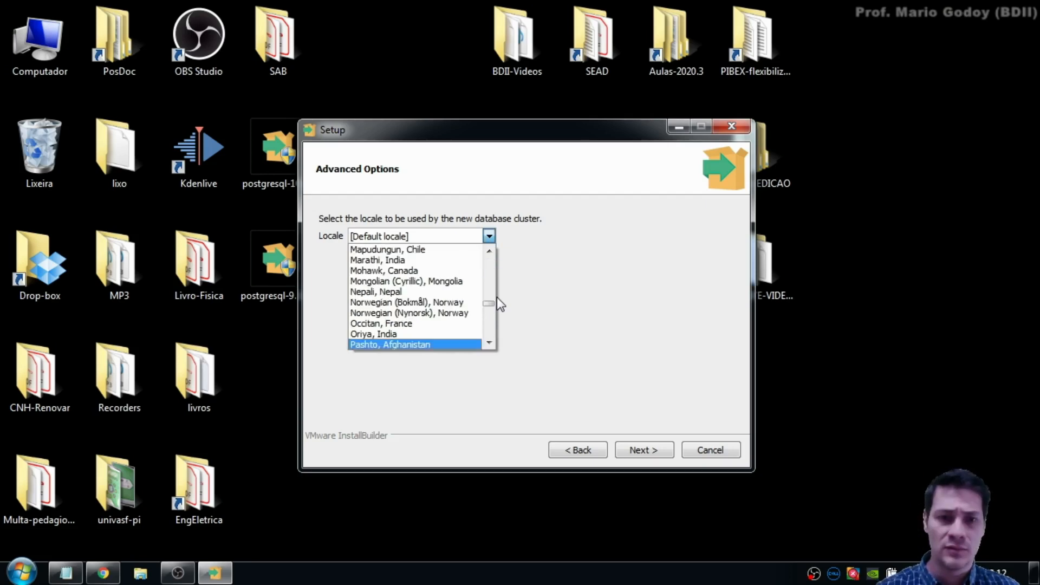
{"action": "key", "text": "p"}
{"action": "key", "text": "p"}
{"action": "key", "text": "p"}
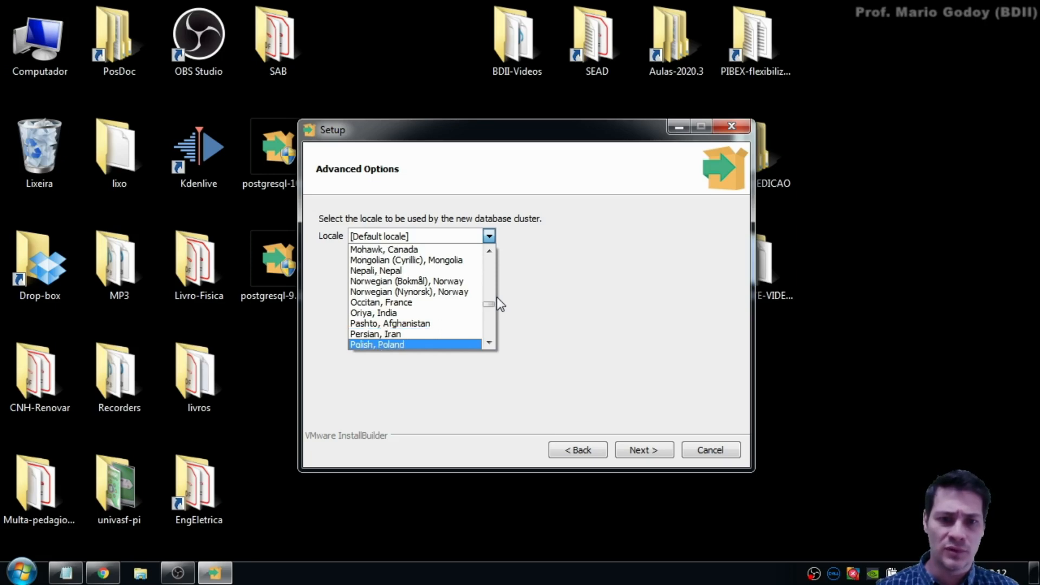
{"action": "key", "text": "Up"}
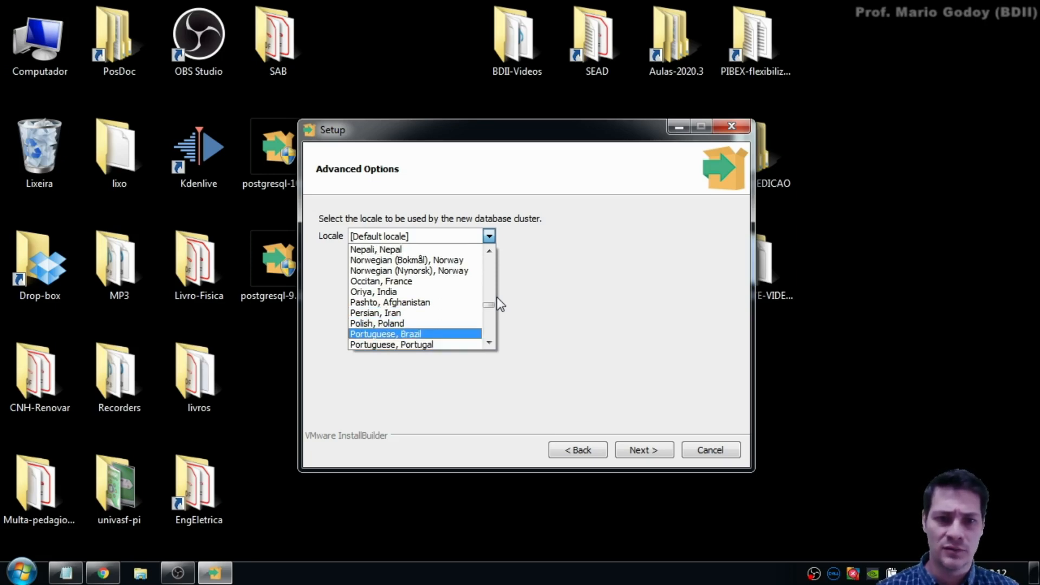
{"action": "key", "text": "Return"}
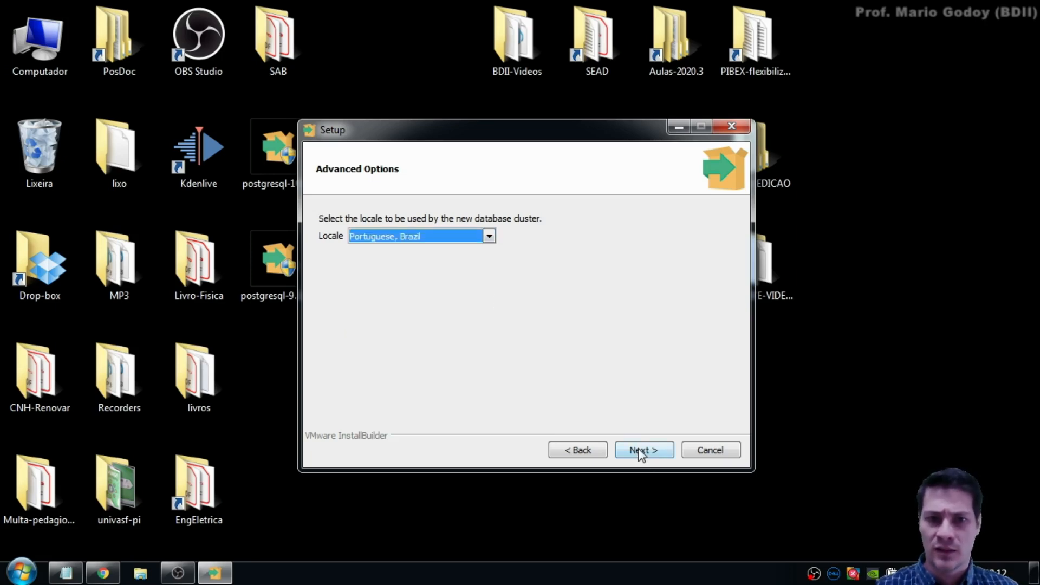
{"action": "left_click", "coordinate": [643, 451]}
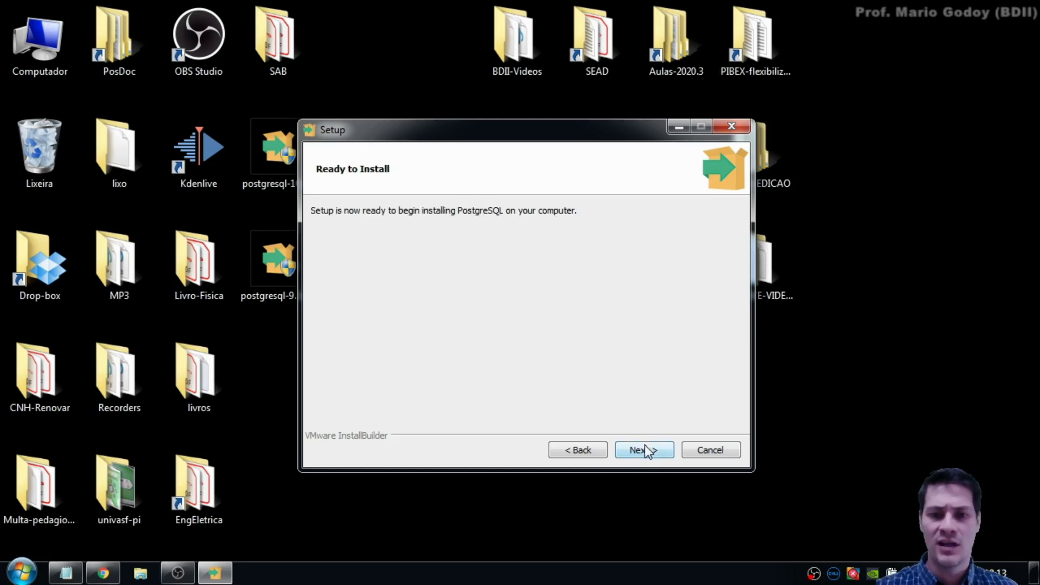
Step: Install PostgreSQL, then untick 'Launch Stack Builder at exit'
{"action": "left_click", "coordinate": [644, 448]}
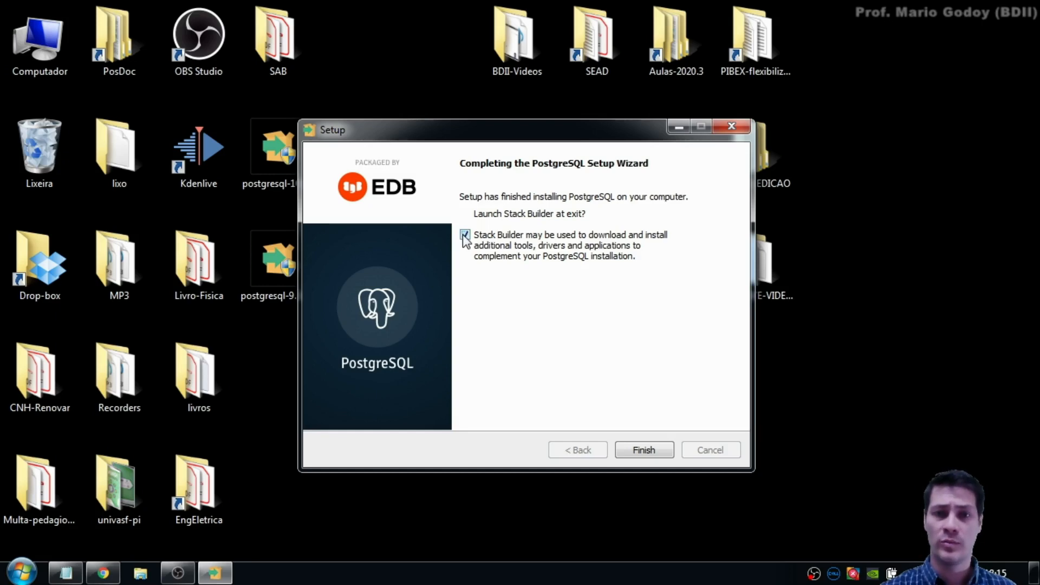
{"action": "left_click", "coordinate": [466, 235]}
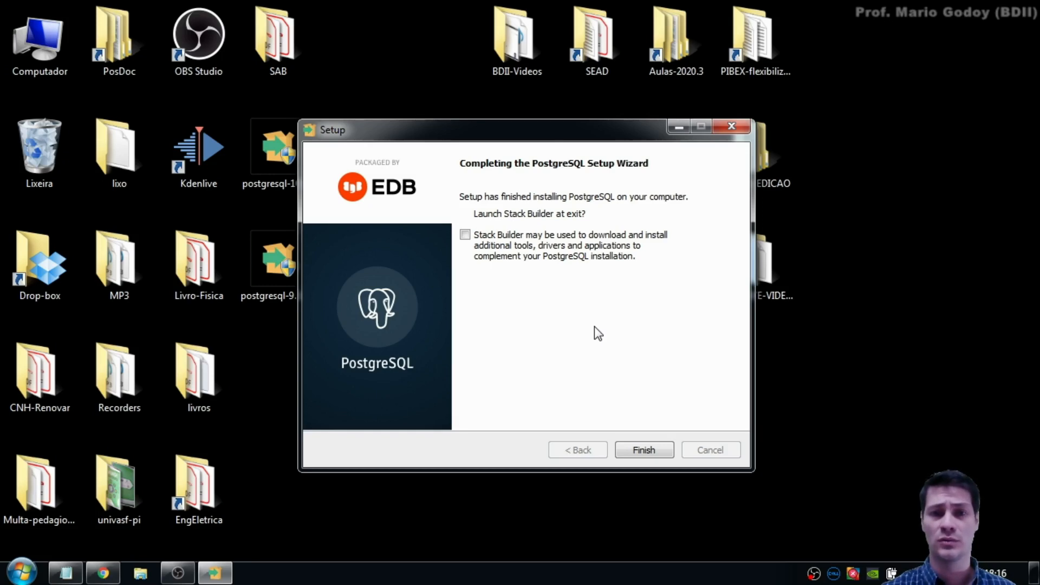
Step: Finish setup and start pgAdmin III from the Start menu's PostgreSQL 9.5 folder
{"action": "left_click", "coordinate": [644, 450]}
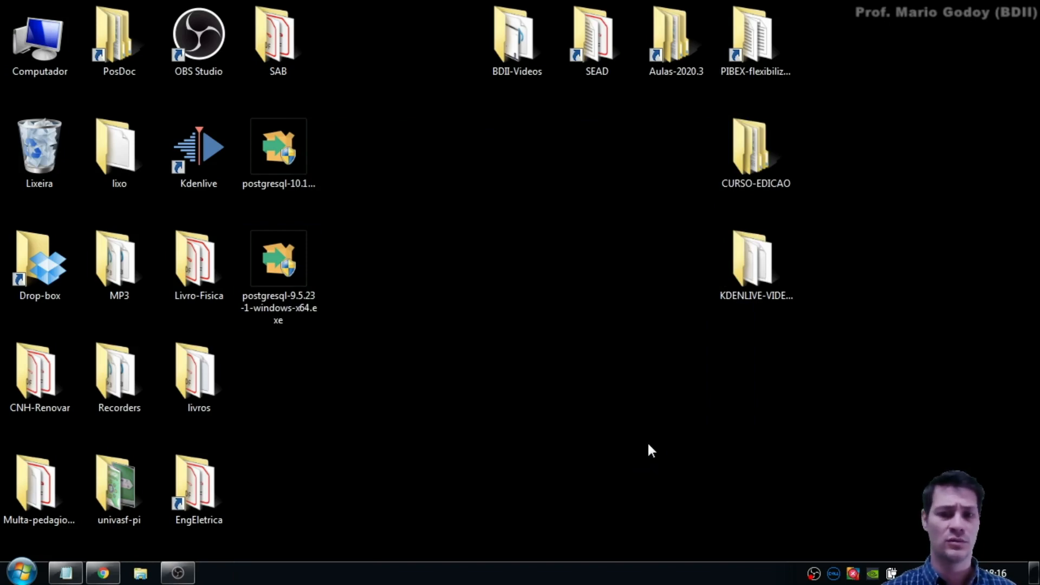
{"action": "left_click", "coordinate": [22, 573]}
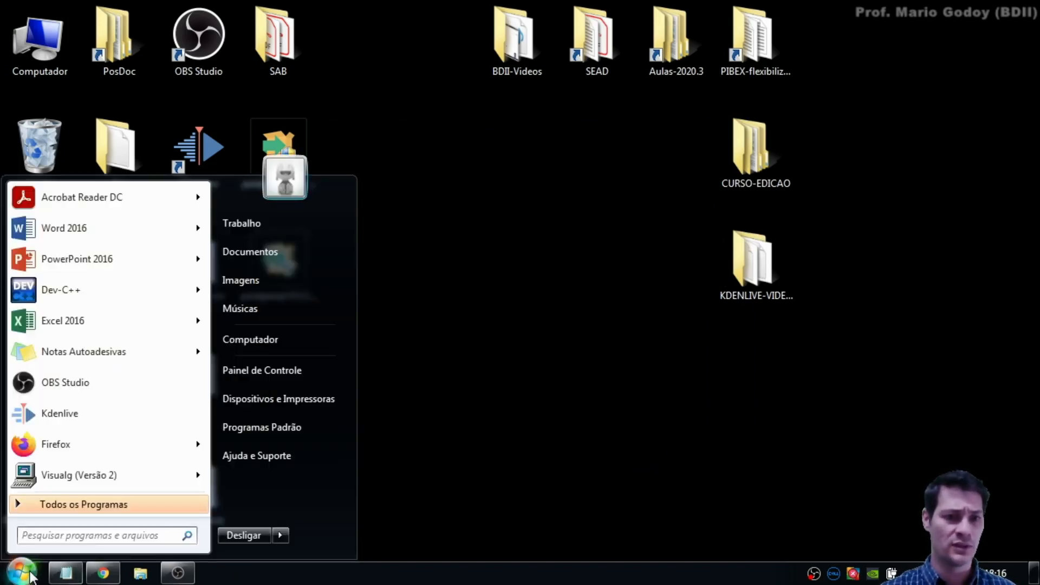
{"action": "left_click", "coordinate": [49, 507]}
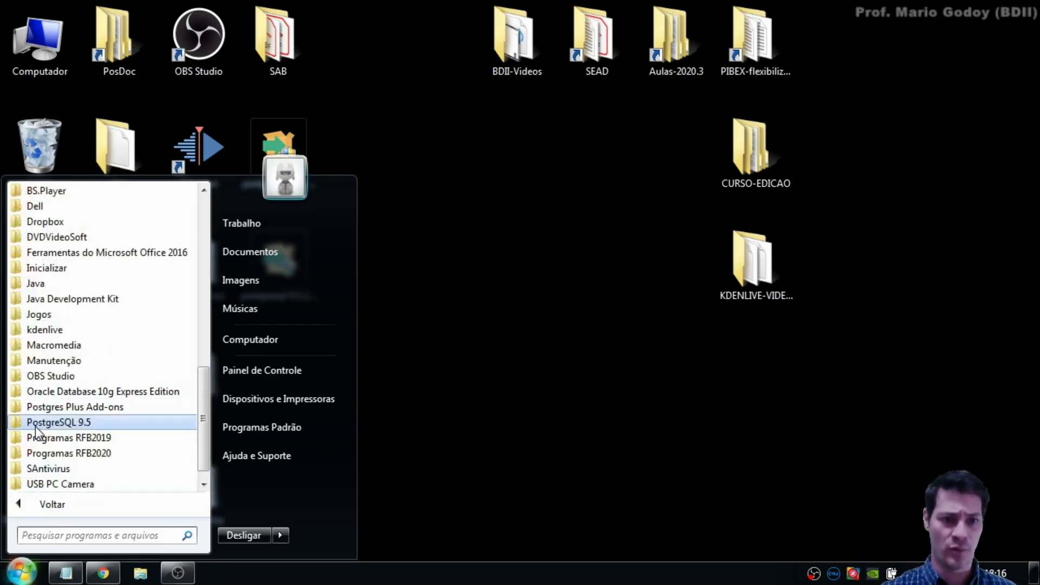
{"action": "left_click", "coordinate": [103, 422]}
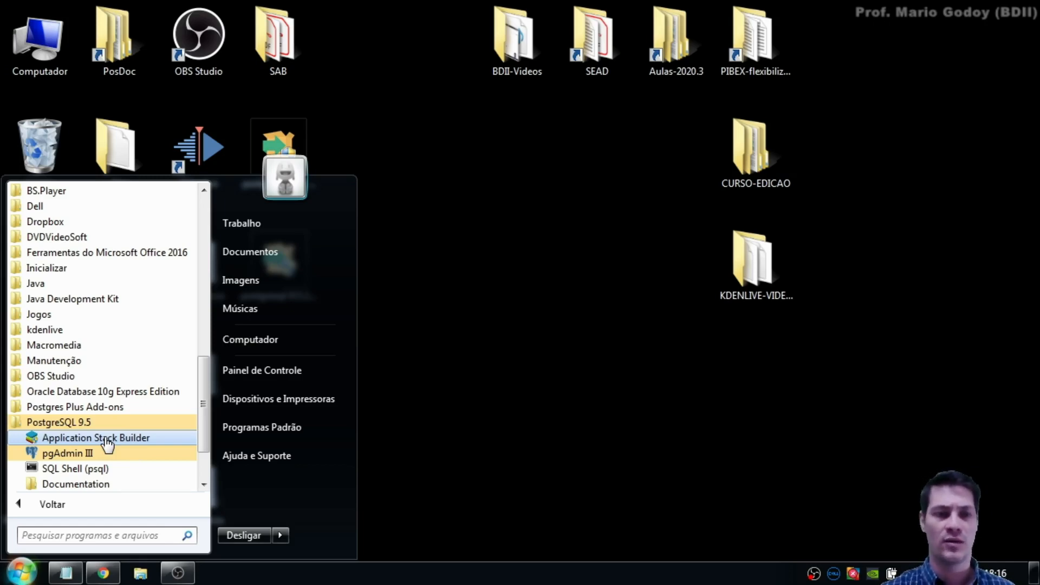
{"action": "left_click", "coordinate": [71, 455]}
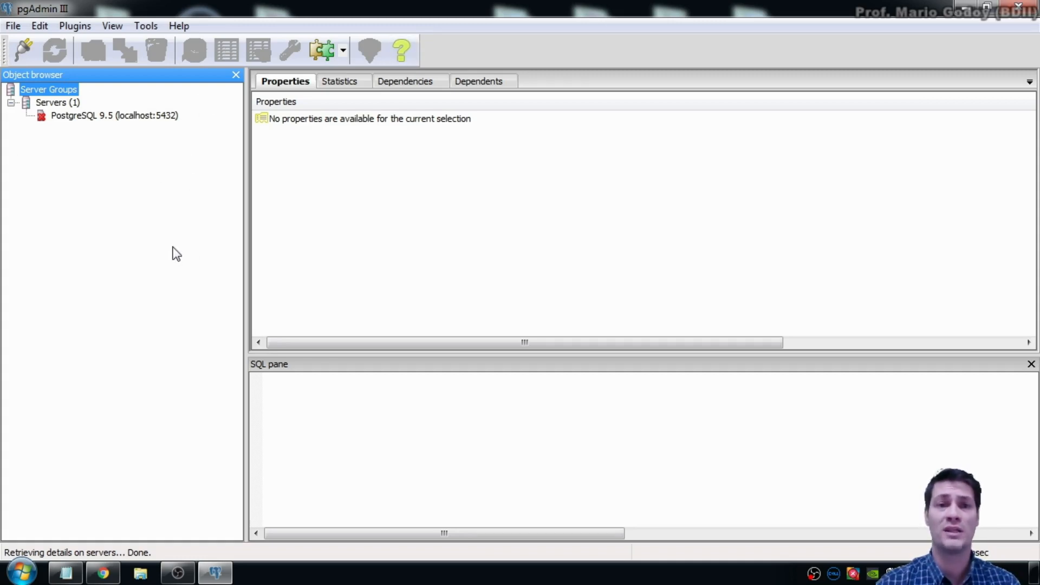
Step: Connect to PostgreSQL 9.5 (localhost:5432) with the superuser password, then select Servers
{"action": "left_click", "coordinate": [133, 115]}
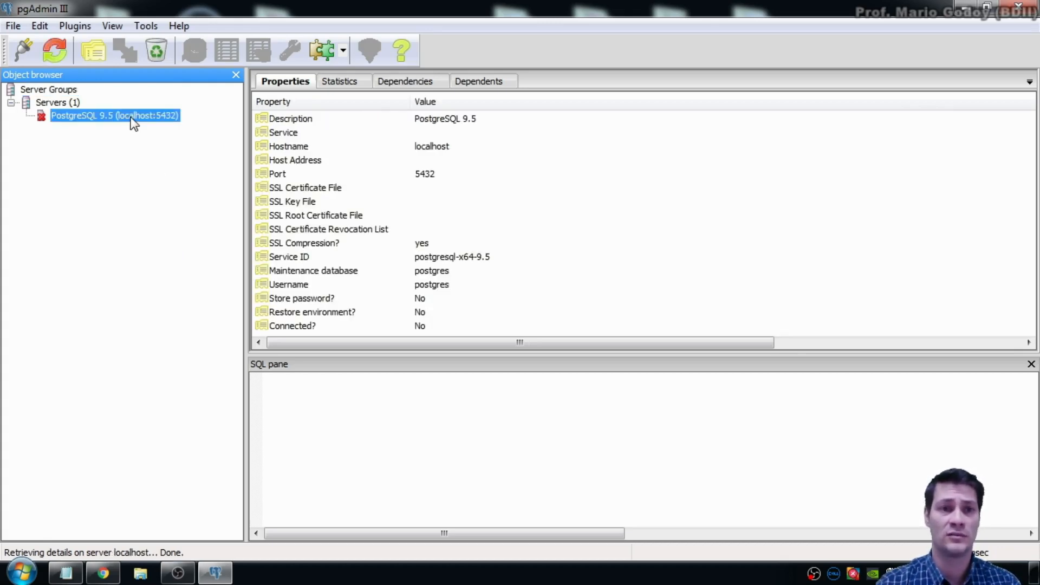
{"action": "right_click", "coordinate": [133, 122]}
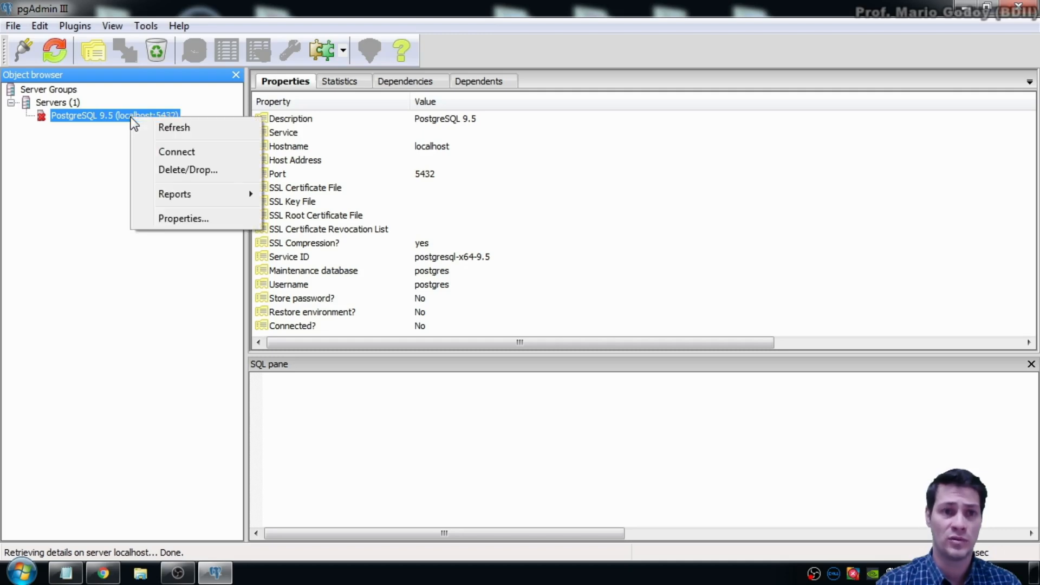
{"action": "left_click", "coordinate": [169, 152]}
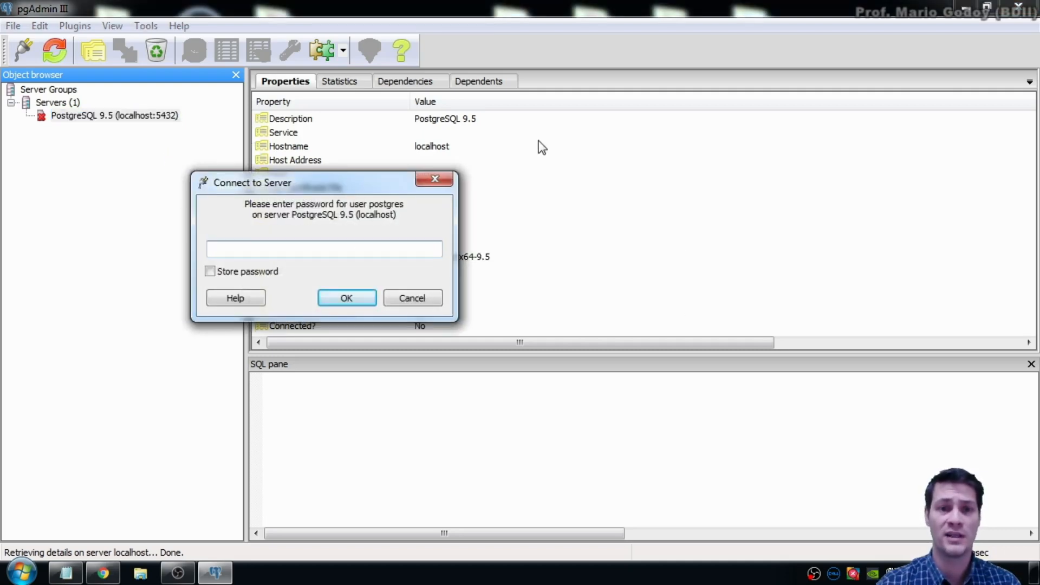
{"action": "type", "text": "123"}
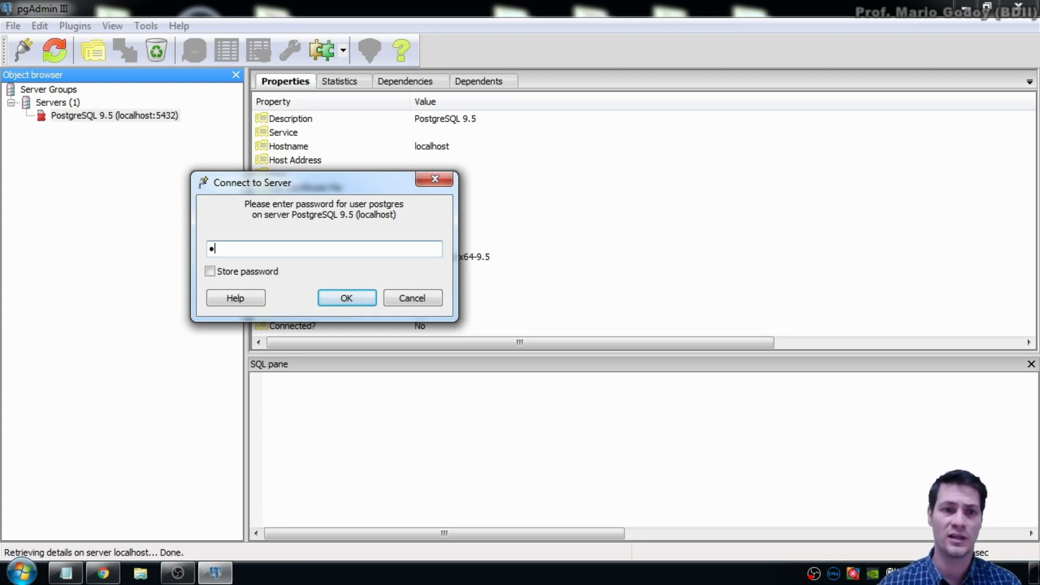
{"action": "key", "text": "Return"}
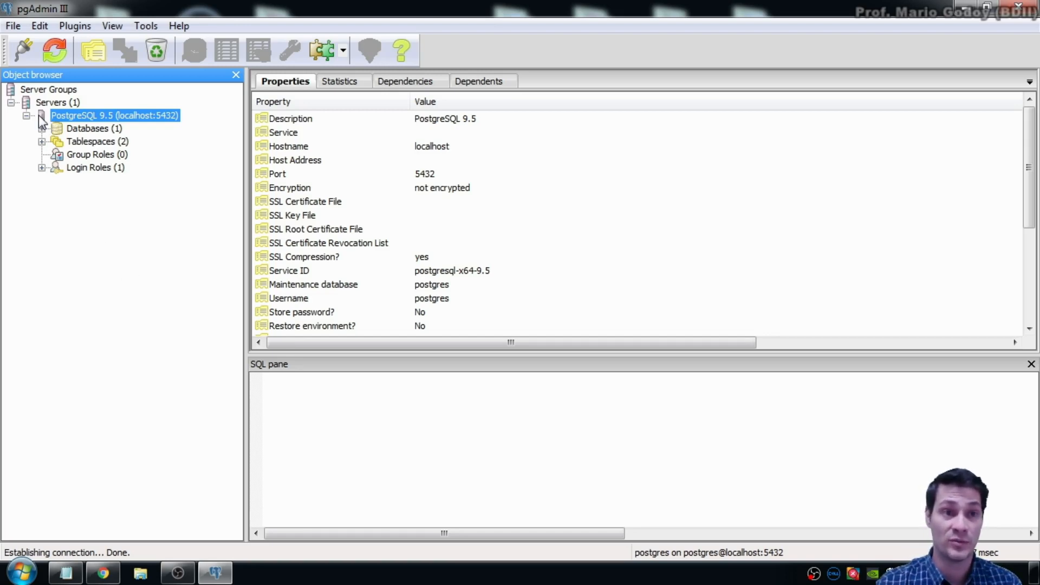
{"action": "left_click", "coordinate": [65, 103]}
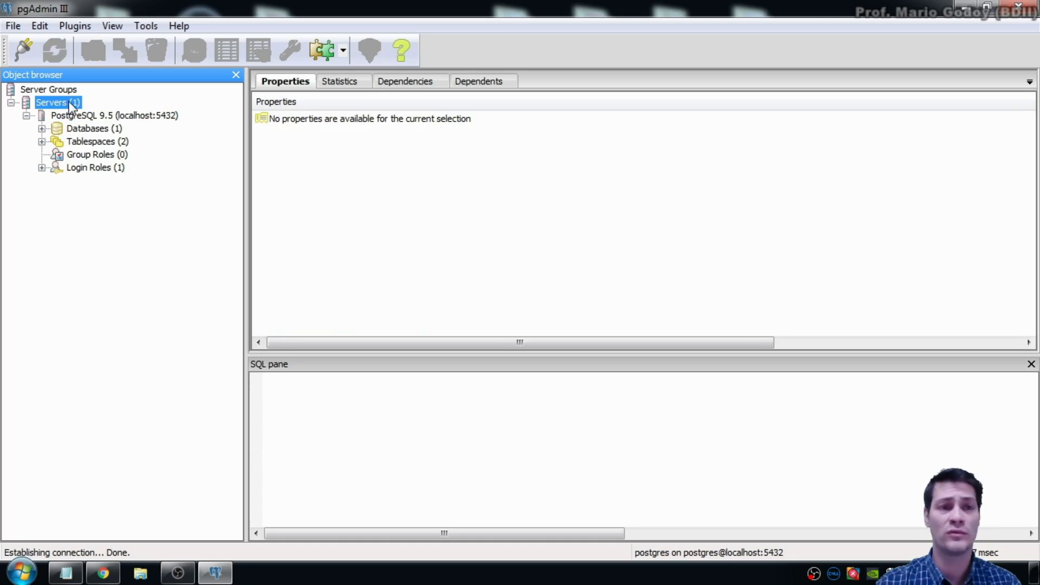
Step: Fill in a new server registration named meuServidor with host localhost, keeping port 5432
{"action": "left_click", "coordinate": [25, 51]}
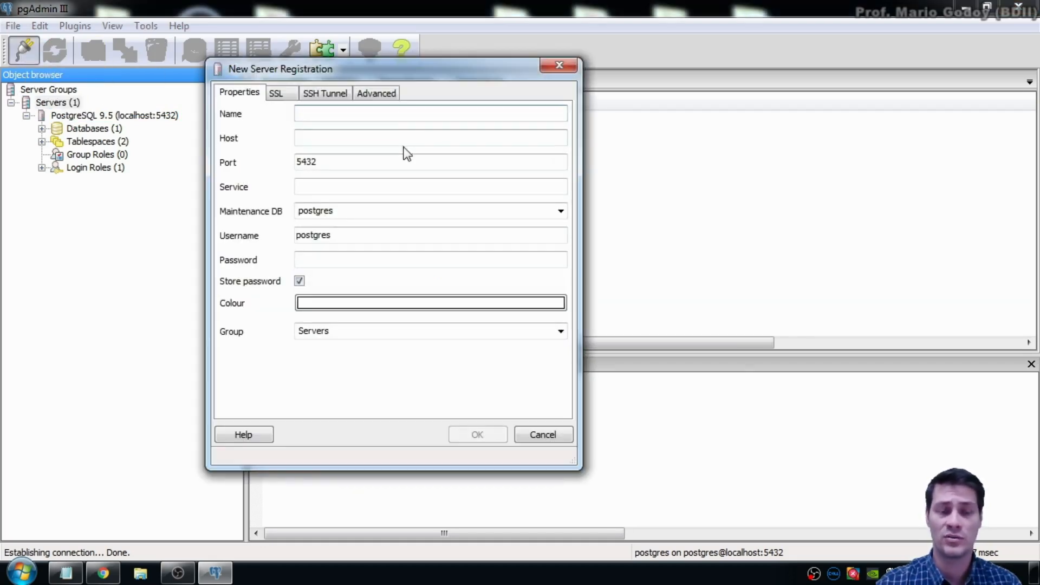
{"action": "type", "text": "meu"}
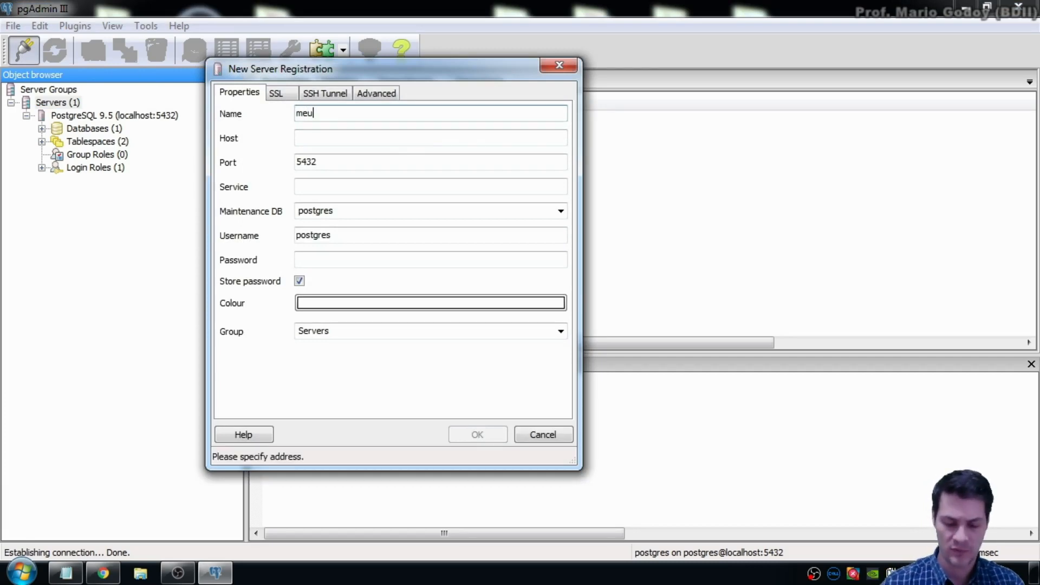
{"action": "type", "text": "S"}
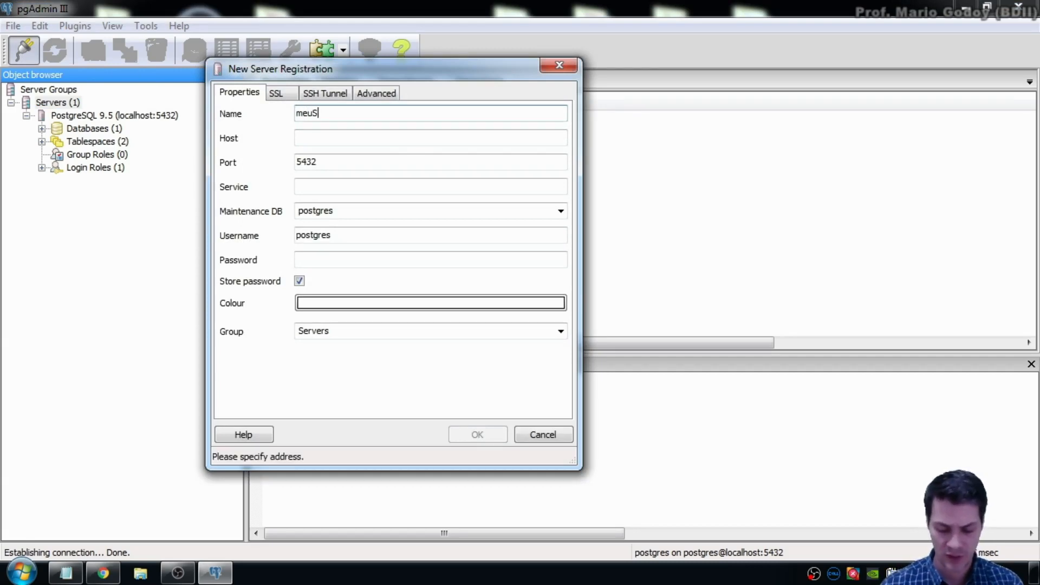
{"action": "type", "text": "ervidor"}
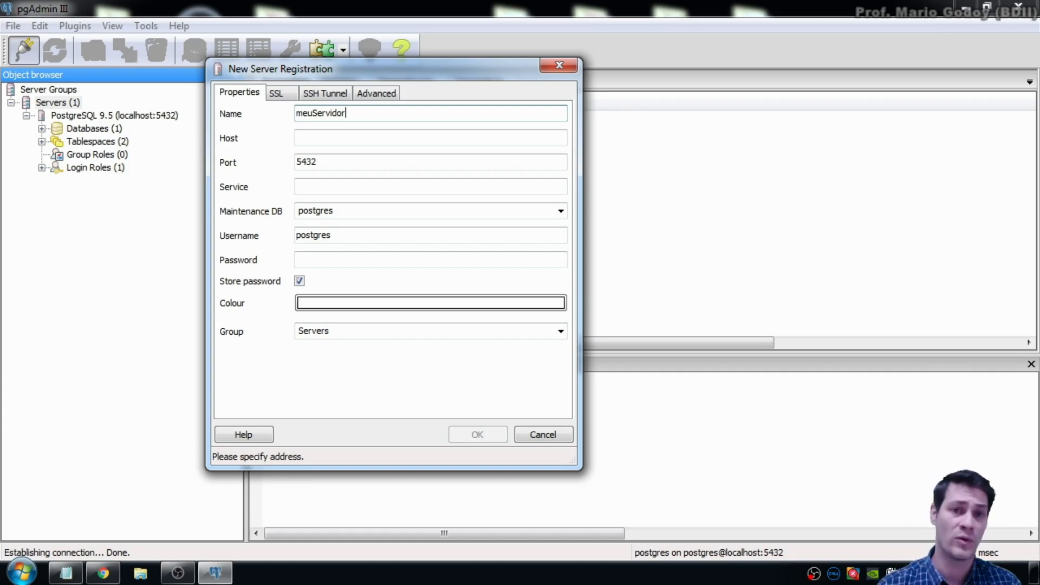
{"action": "left_click", "coordinate": [413, 137]}
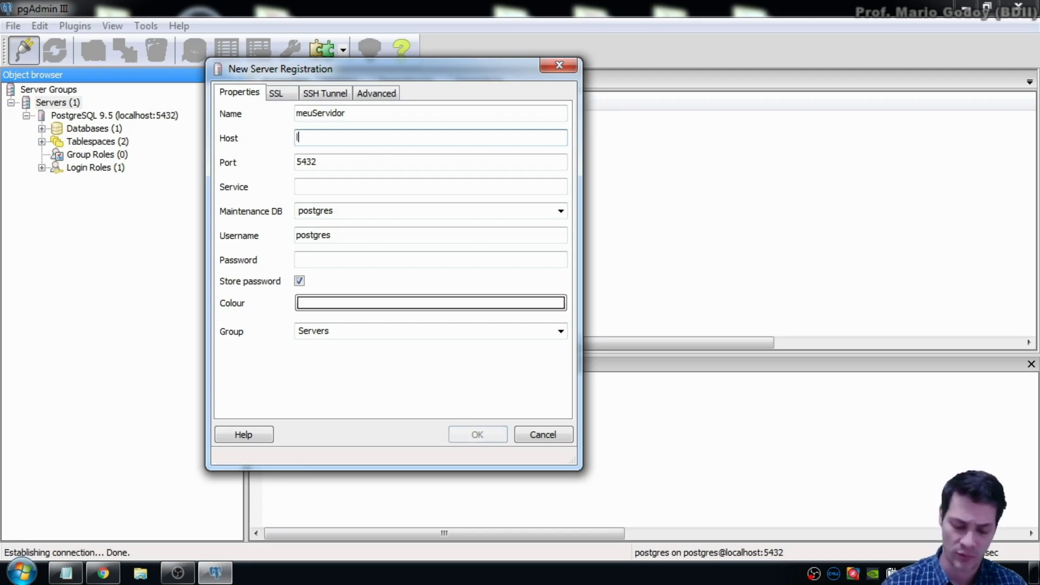
{"action": "type", "text": "localhost"}
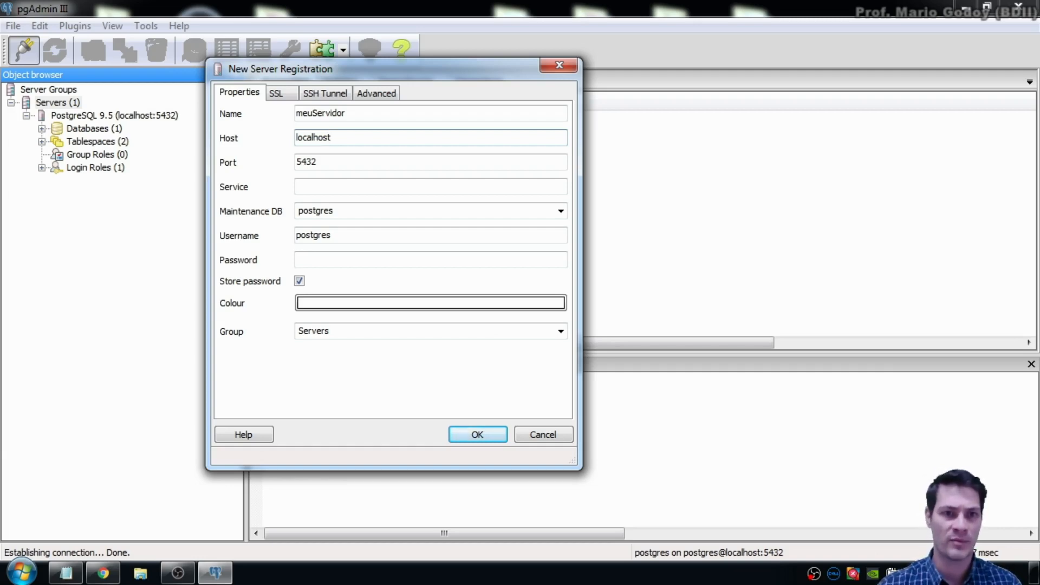
{"action": "key", "text": "Tab"}
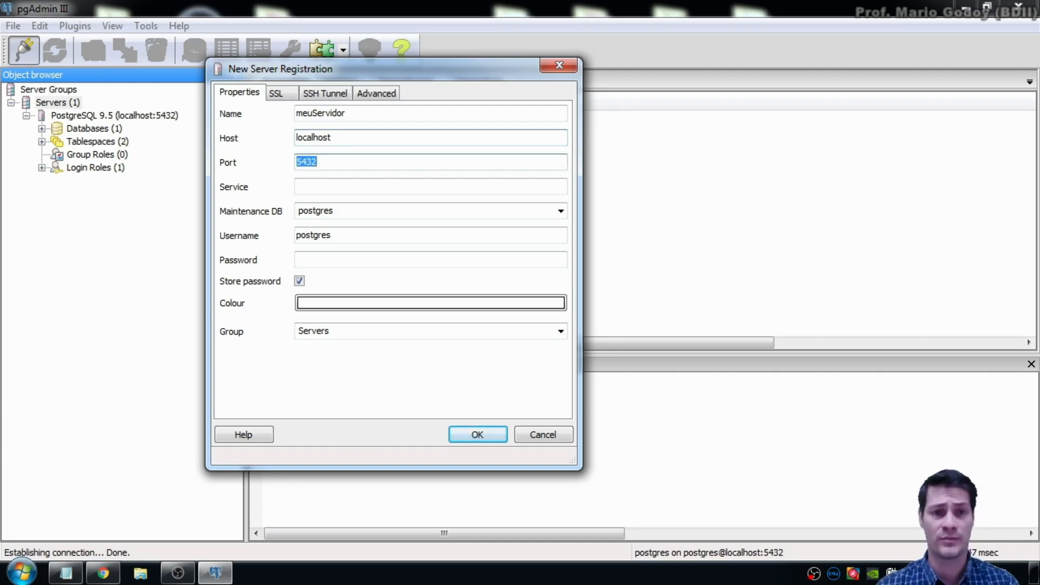
{"action": "key", "text": "Tab"}
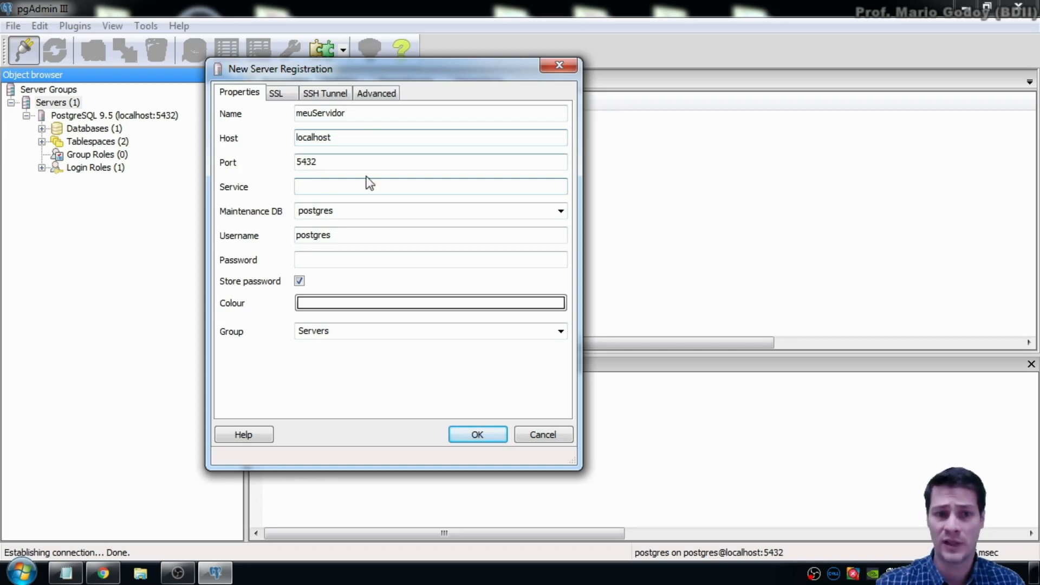
{"action": "left_click", "coordinate": [314, 303]}
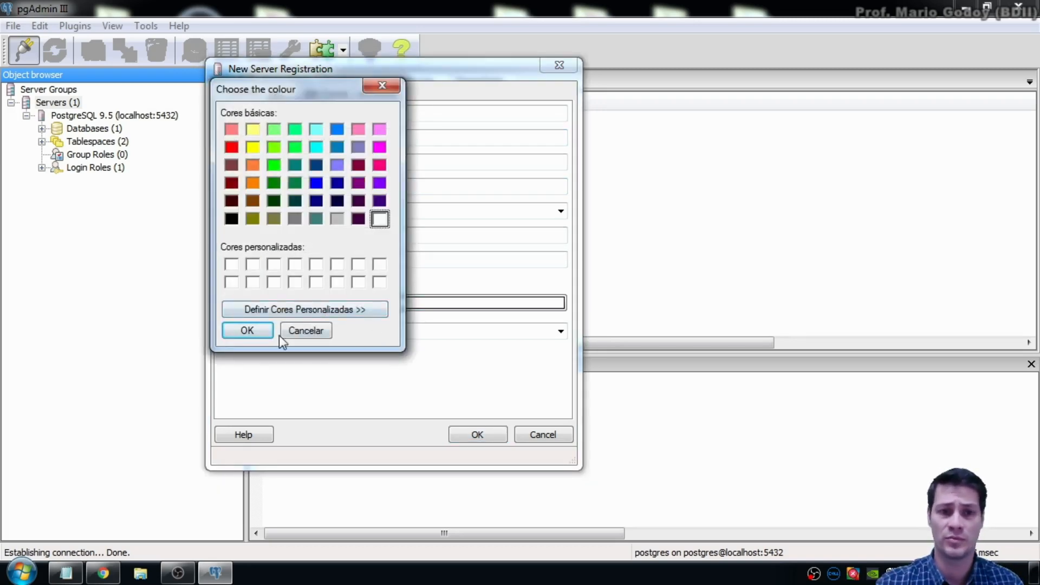
{"action": "left_click", "coordinate": [306, 330]}
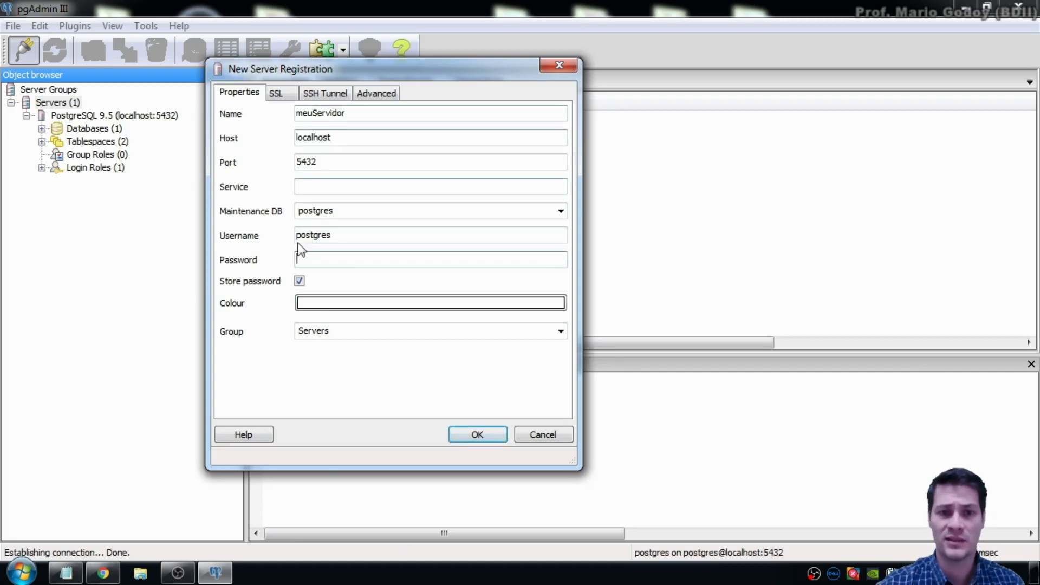
Step: Dismiss the missing-password error, enter and store the account password, and confirm registration
{"action": "left_click", "coordinate": [460, 438]}
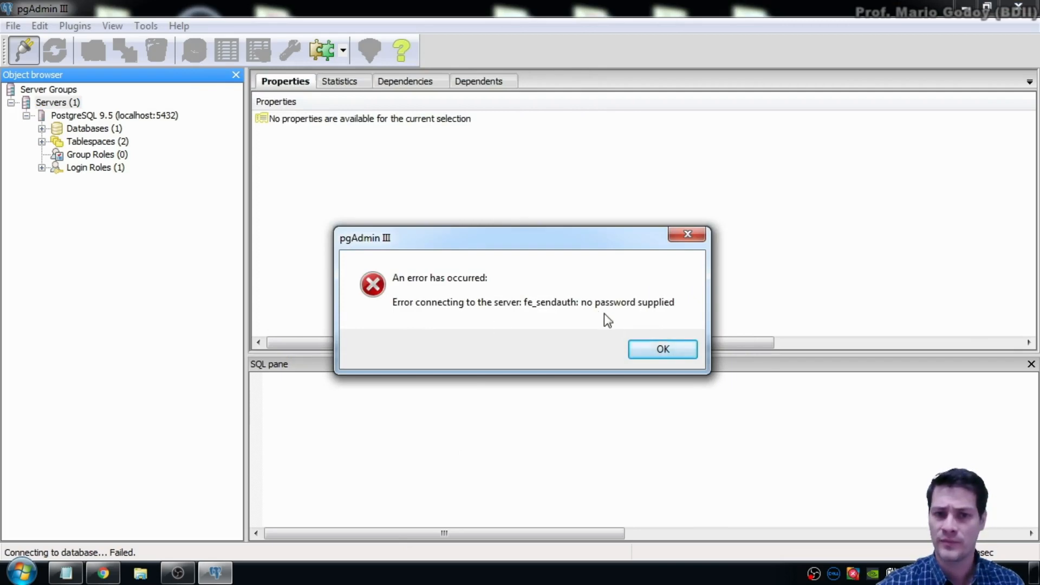
{"action": "left_click", "coordinate": [673, 352]}
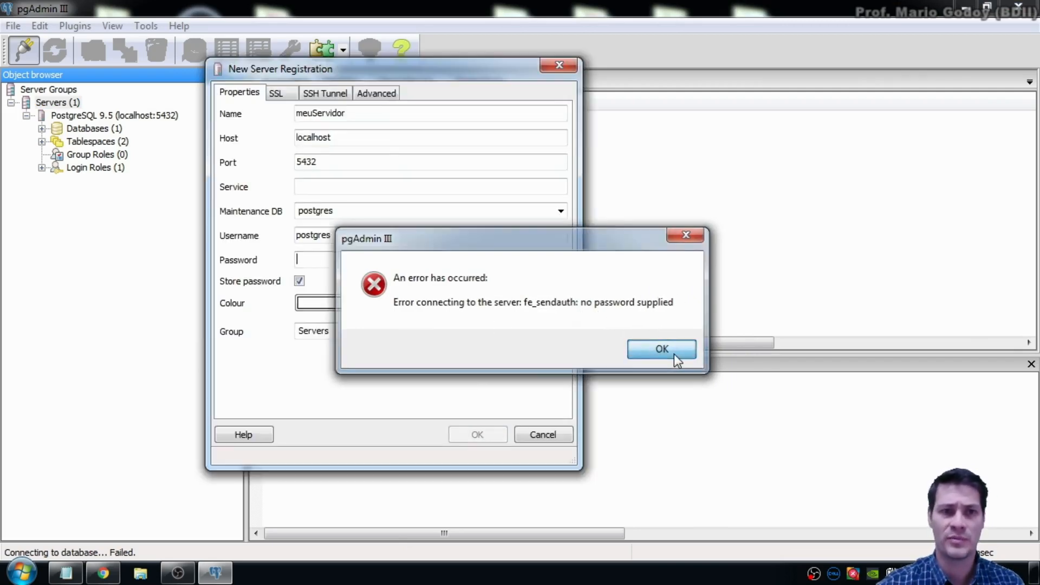
{"action": "left_click", "coordinate": [374, 258]}
{"action": "type", "text": "123"}
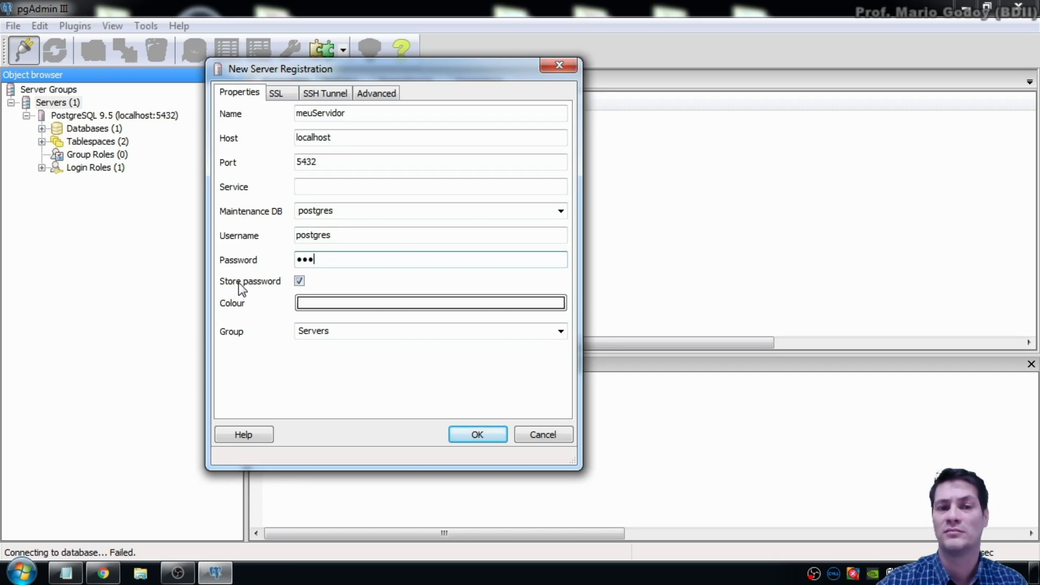
{"action": "left_click", "coordinate": [300, 281]}
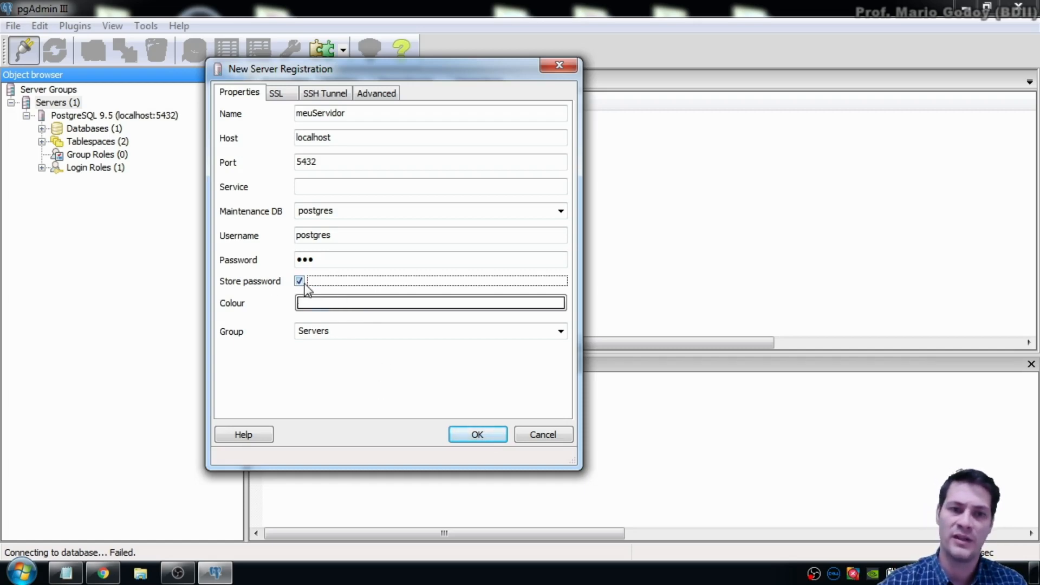
{"action": "left_click", "coordinate": [489, 437]}
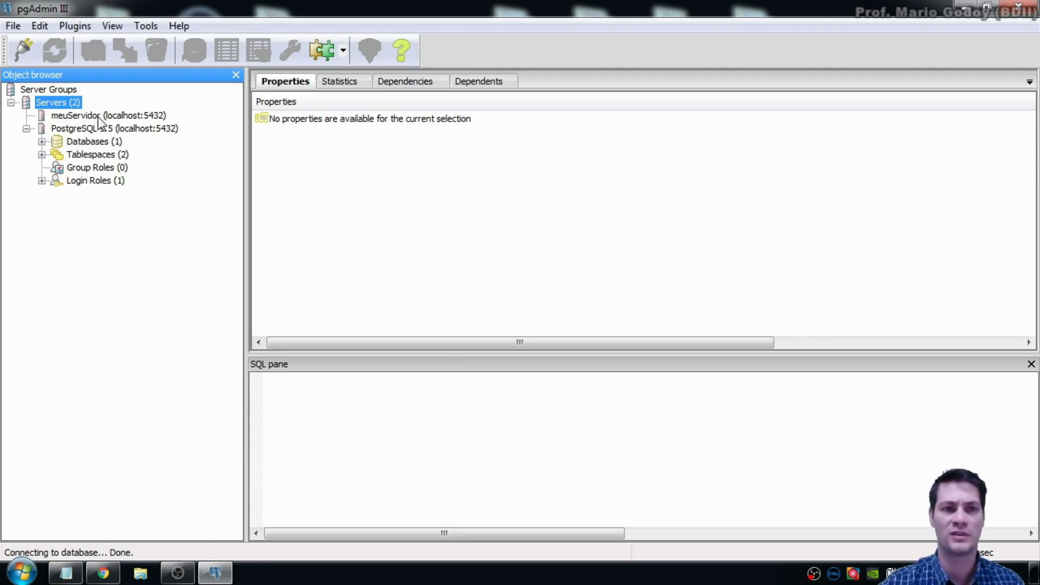
Step: Connect to meuServidor, expand its Databases and select the postgres database
{"action": "left_click", "coordinate": [26, 128]}
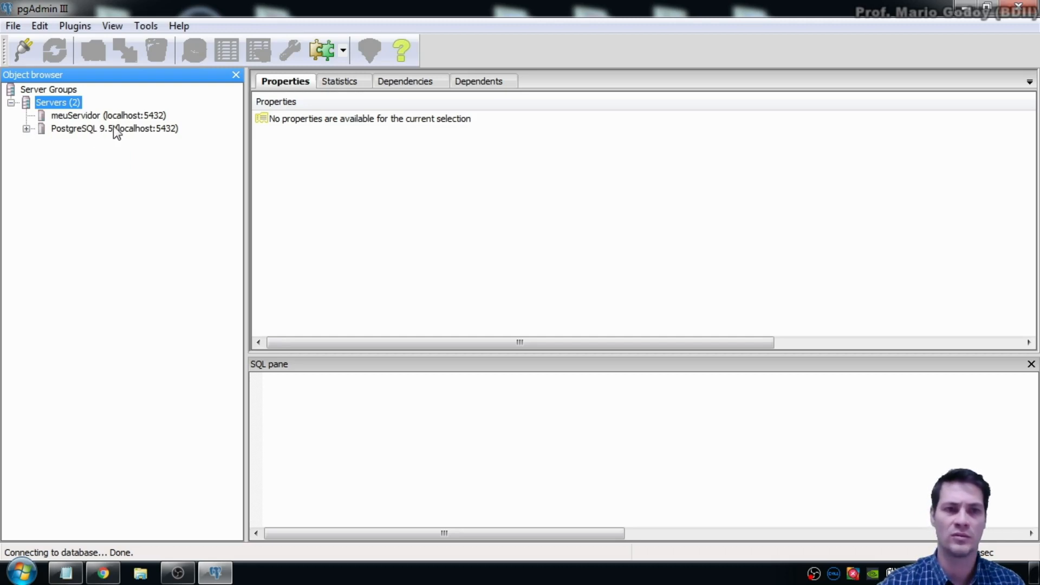
{"action": "double_click", "coordinate": [89, 116]}
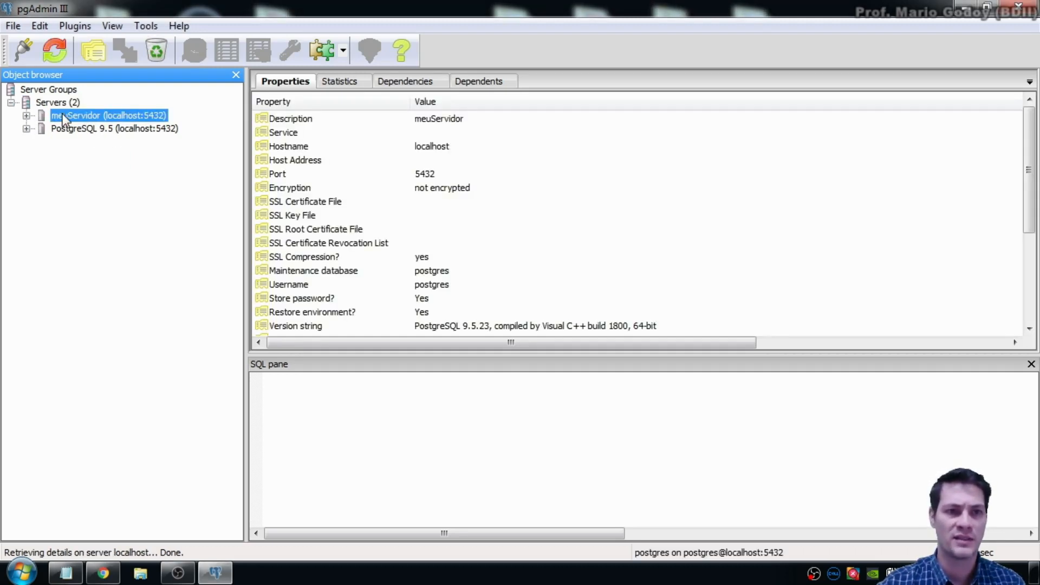
{"action": "left_click", "coordinate": [26, 116]}
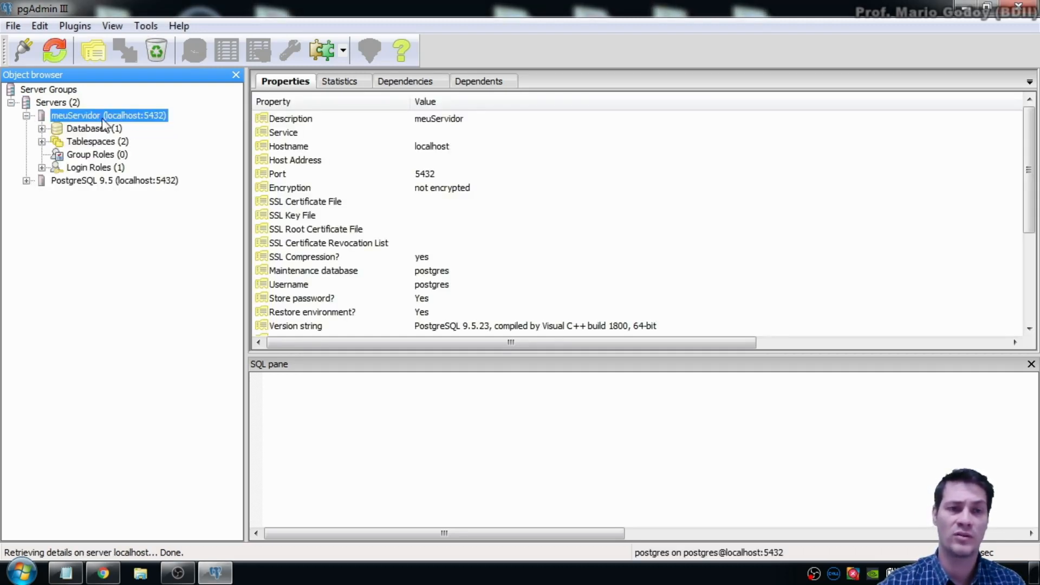
{"action": "left_click", "coordinate": [70, 130]}
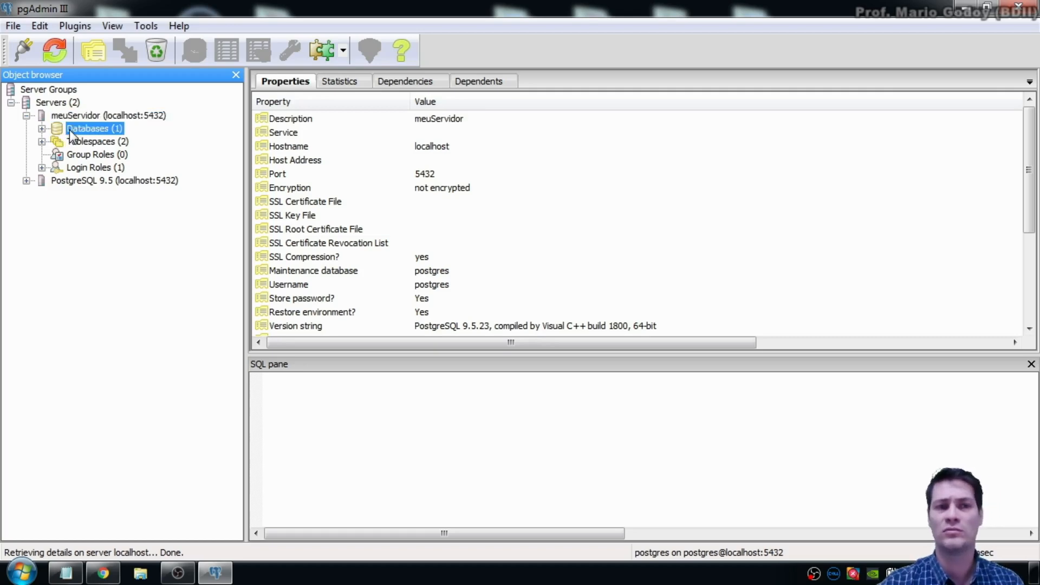
{"action": "left_click", "coordinate": [42, 129]}
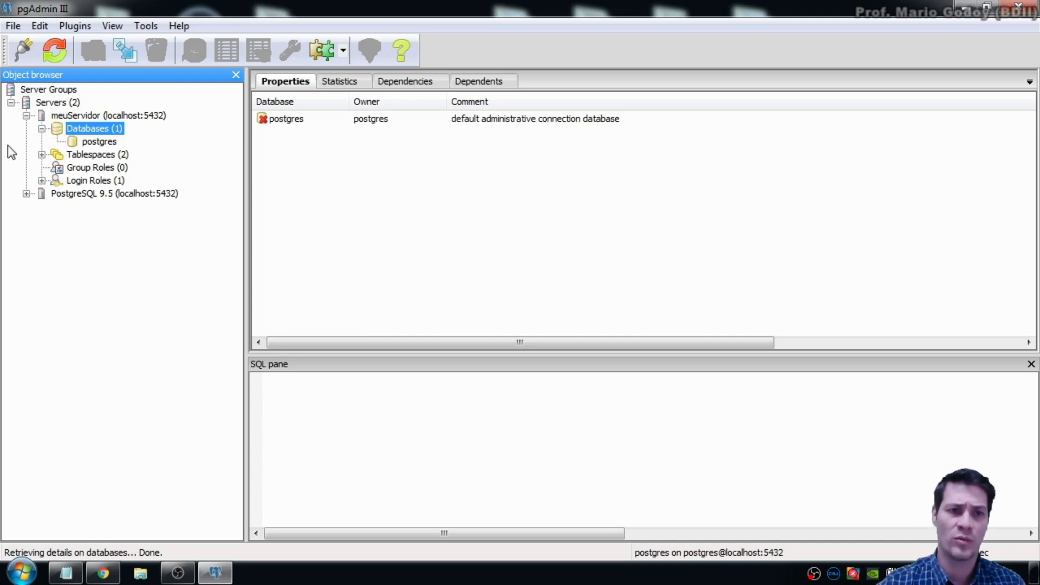
{"action": "left_click", "coordinate": [102, 144]}
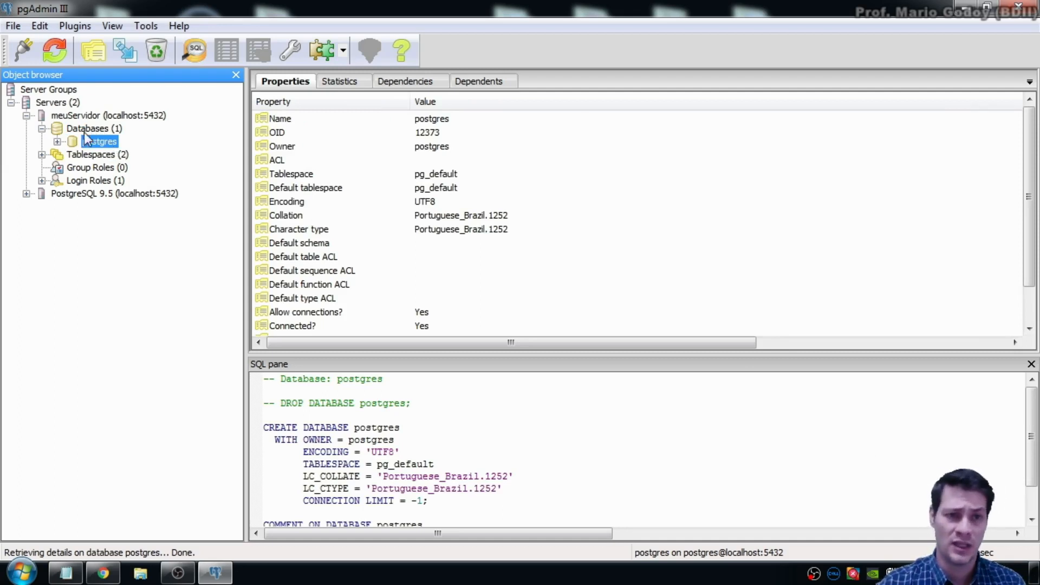
Step: Expand the postgres database node in the Object browser
{"action": "left_click", "coordinate": [58, 142]}
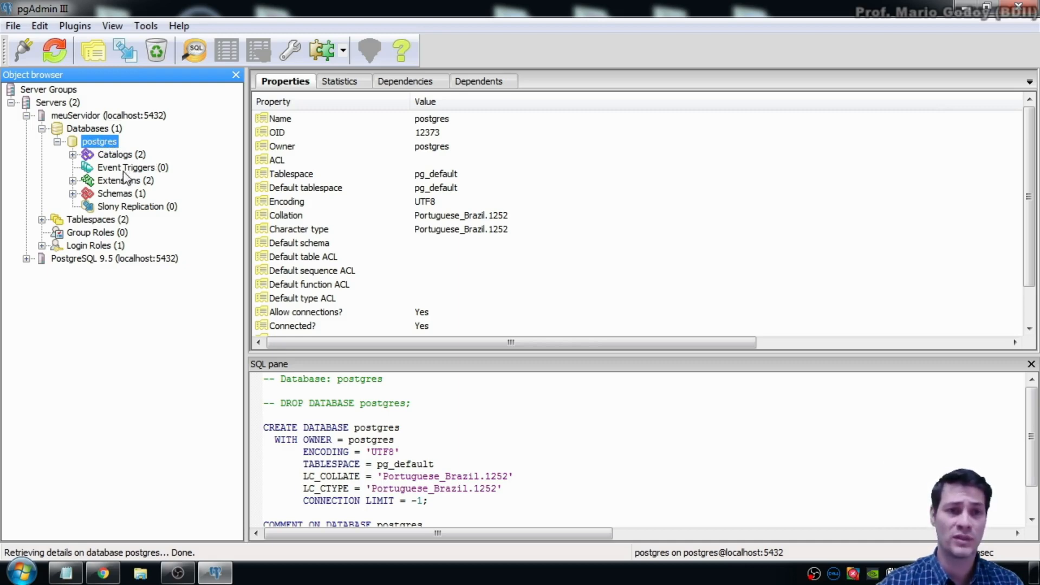
Step: Expand the Catalogs, Extensions, Schemas and public schema groups of postgres
{"action": "left_click", "coordinate": [73, 156]}
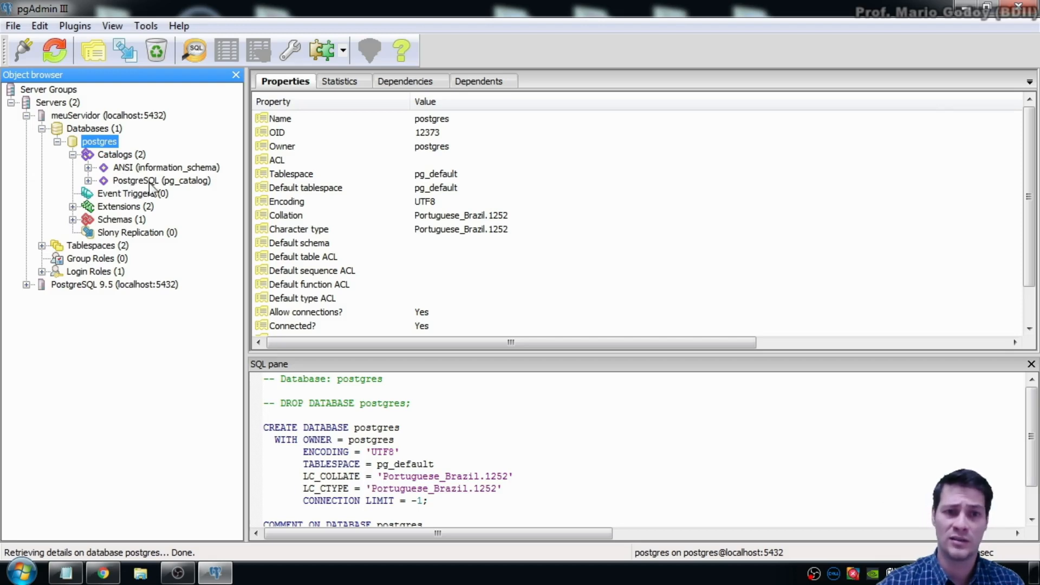
{"action": "left_click", "coordinate": [73, 206]}
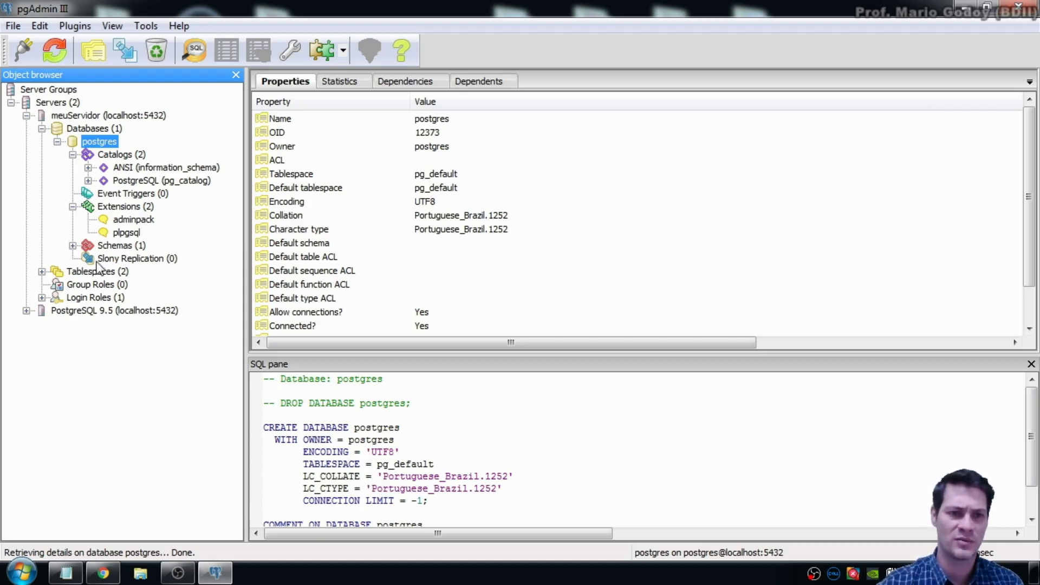
{"action": "left_click", "coordinate": [73, 246]}
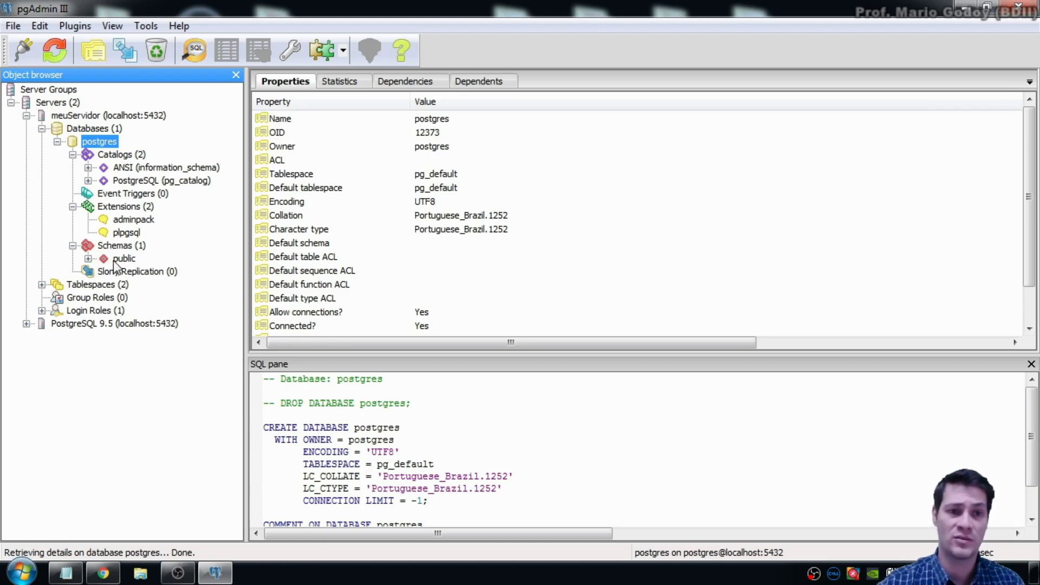
{"action": "left_click", "coordinate": [88, 258]}
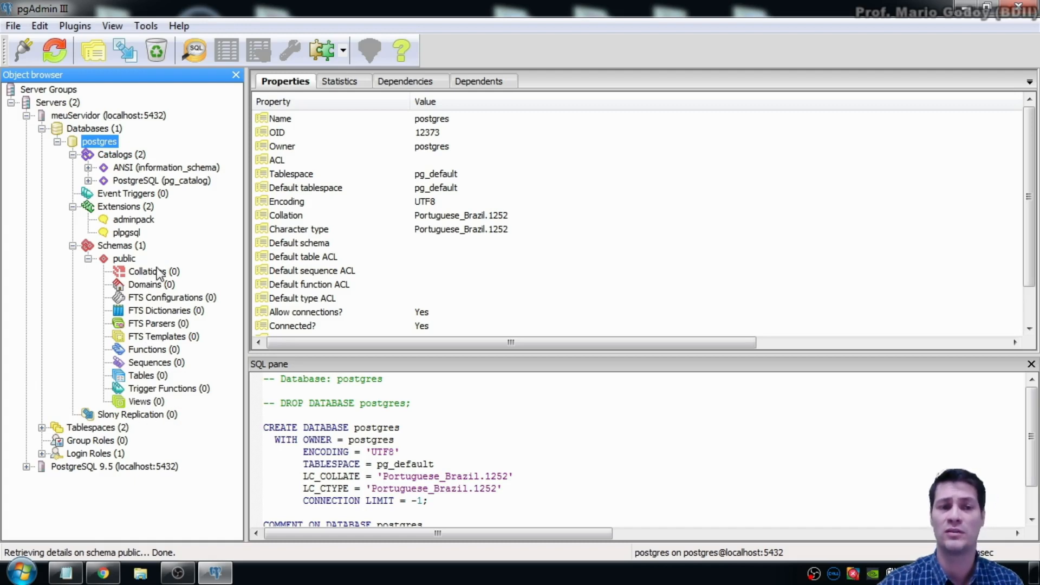
Step: Collapse those groups again and select Databases (1) on meuServidor
{"action": "left_click", "coordinate": [88, 258]}
{"action": "left_click", "coordinate": [72, 245]}
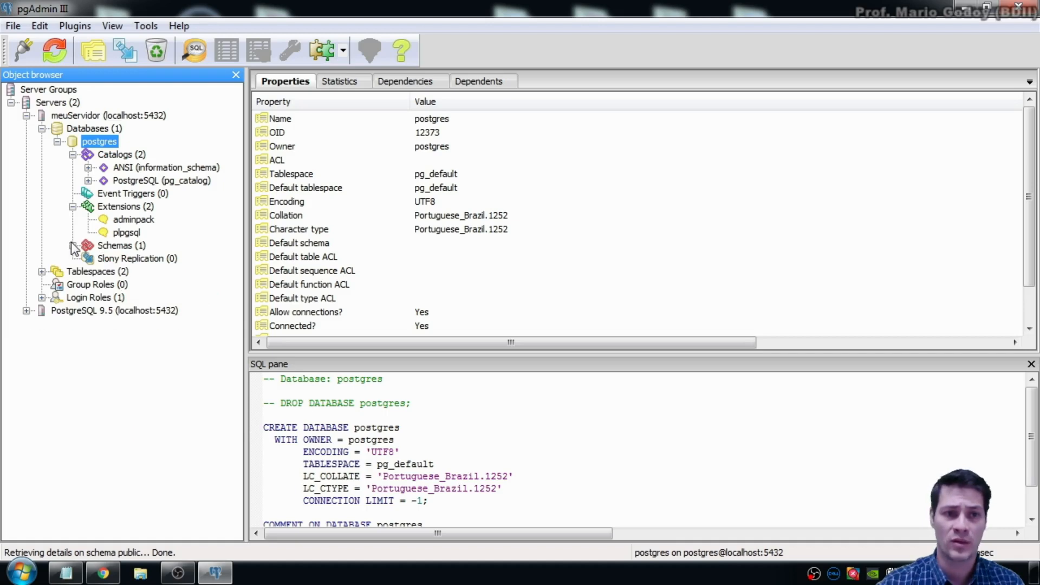
{"action": "left_click", "coordinate": [72, 206]}
{"action": "left_click", "coordinate": [72, 154]}
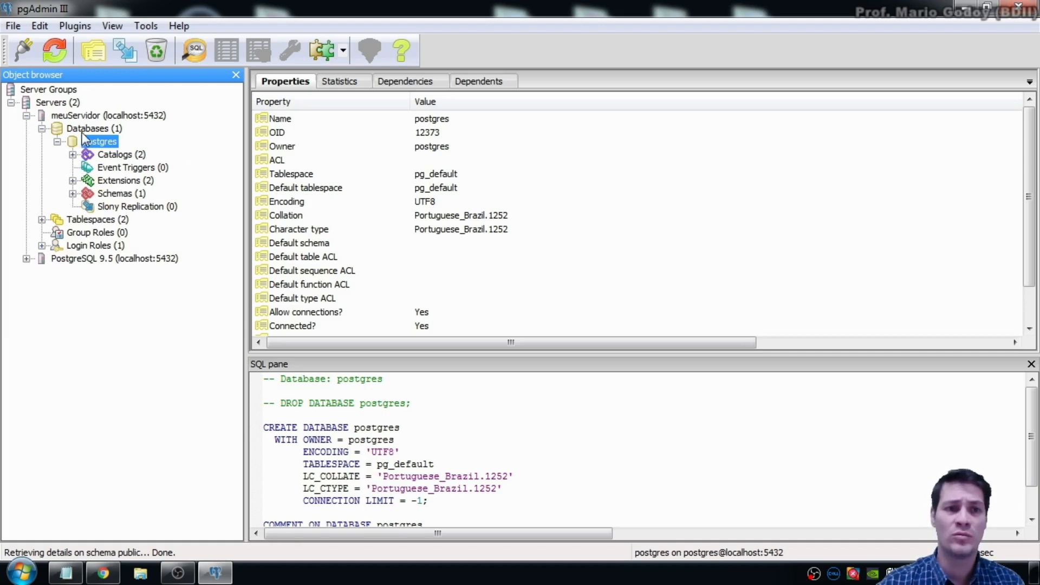
{"action": "left_click", "coordinate": [101, 131]}
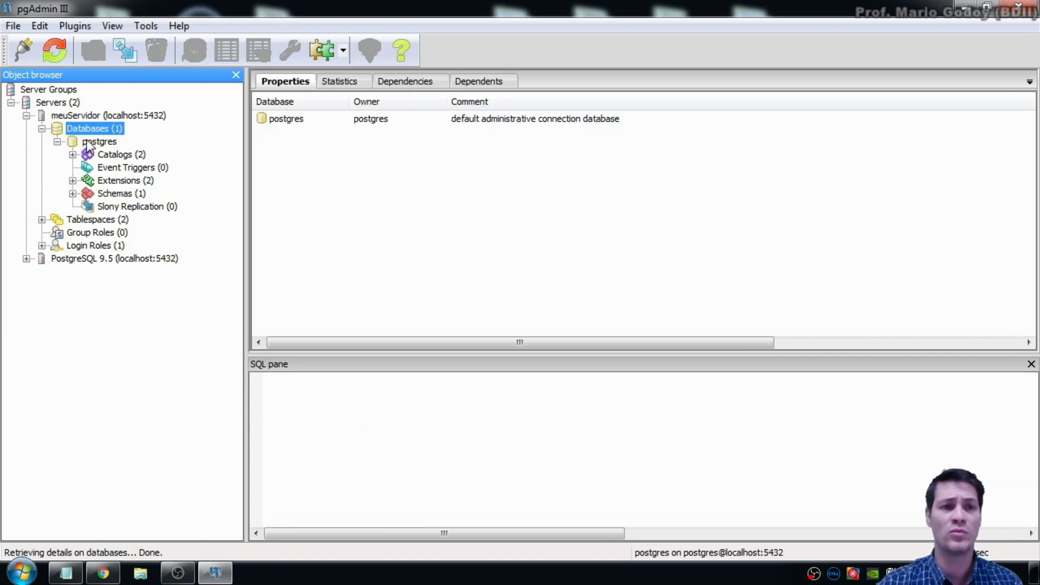
Step: Create a new database named BDII with owner postgres and confirm it
{"action": "left_click", "coordinate": [57, 142]}
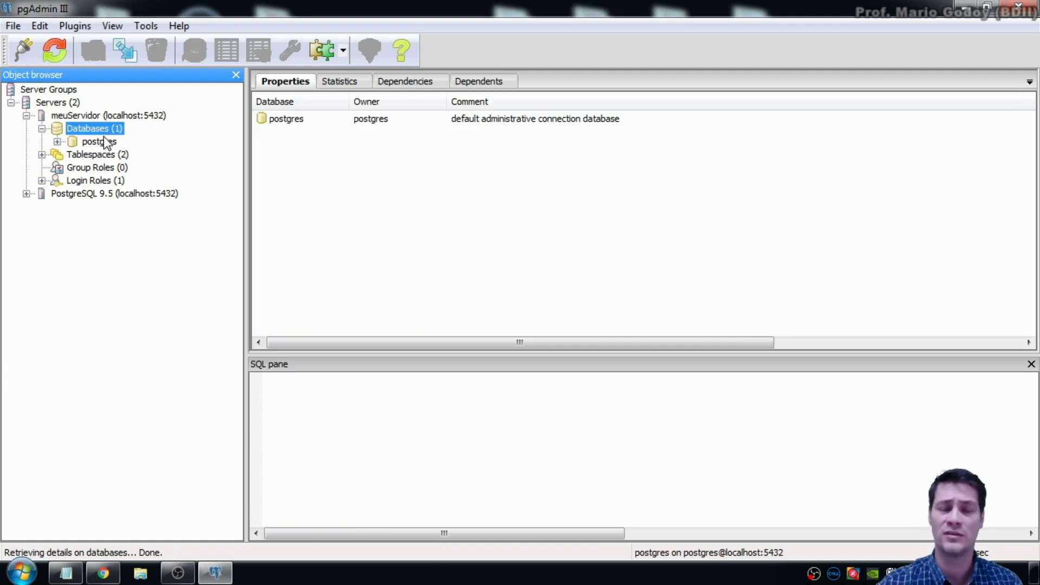
{"action": "right_click", "coordinate": [95, 129]}
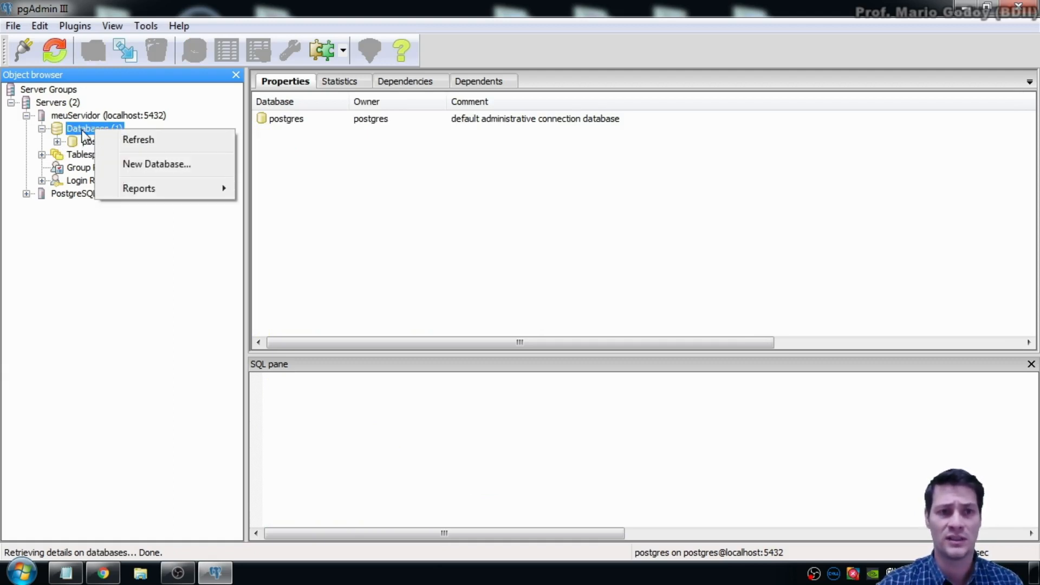
{"action": "left_click", "coordinate": [184, 165]}
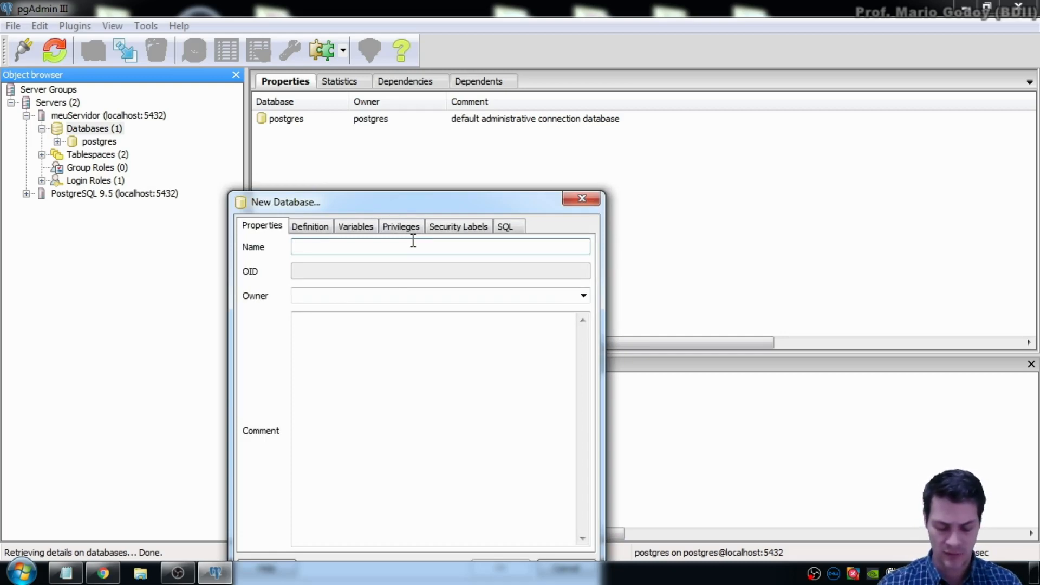
{"action": "type", "text": "bd"}
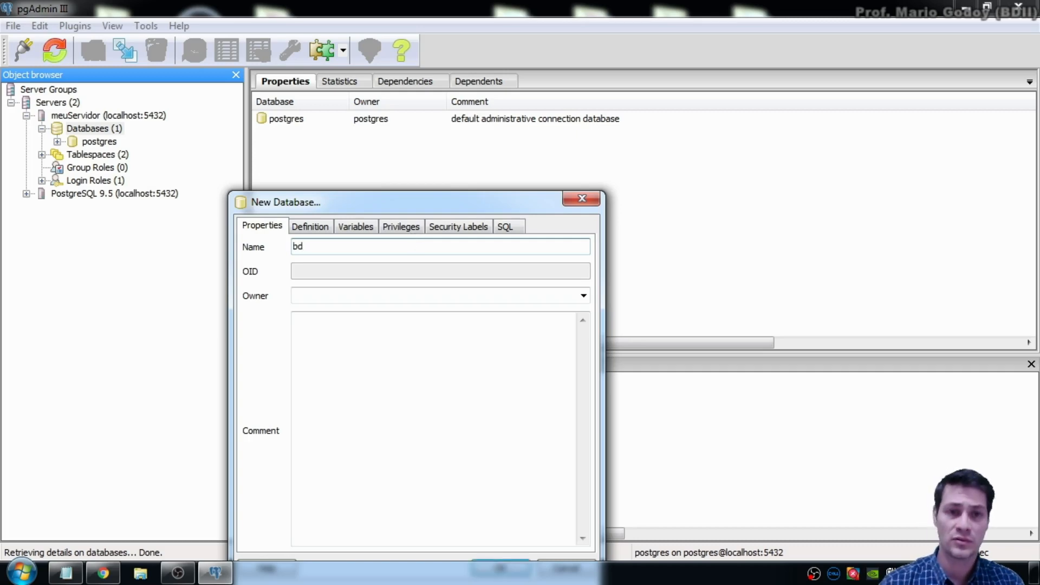
{"action": "type", "text": "ii"}
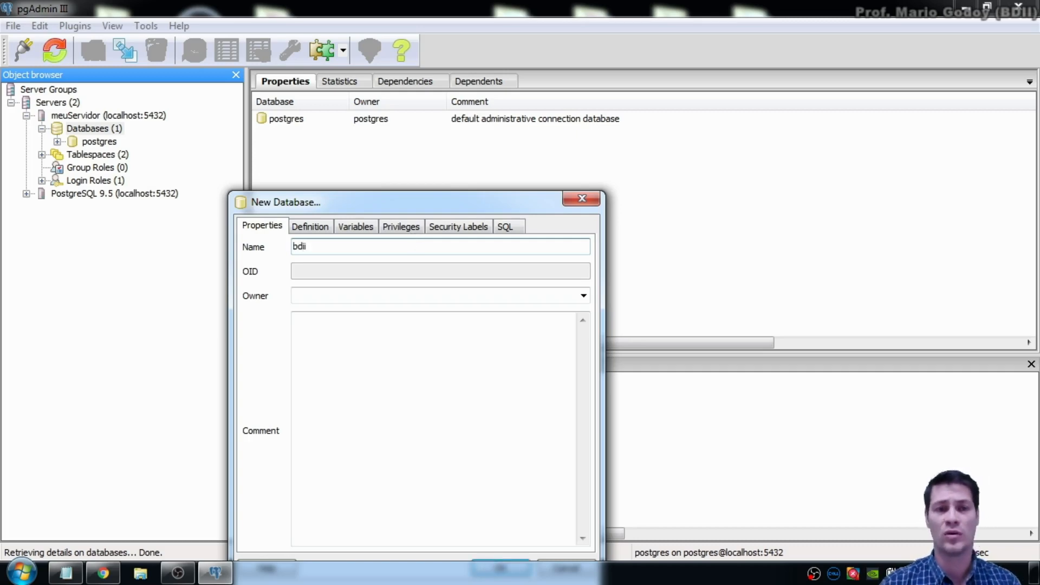
{"action": "key", "text": "BackSpace"}
{"action": "key", "text": "BackSpace"}
{"action": "key", "text": "BackSpace"}
{"action": "key", "text": "BackSpace"}
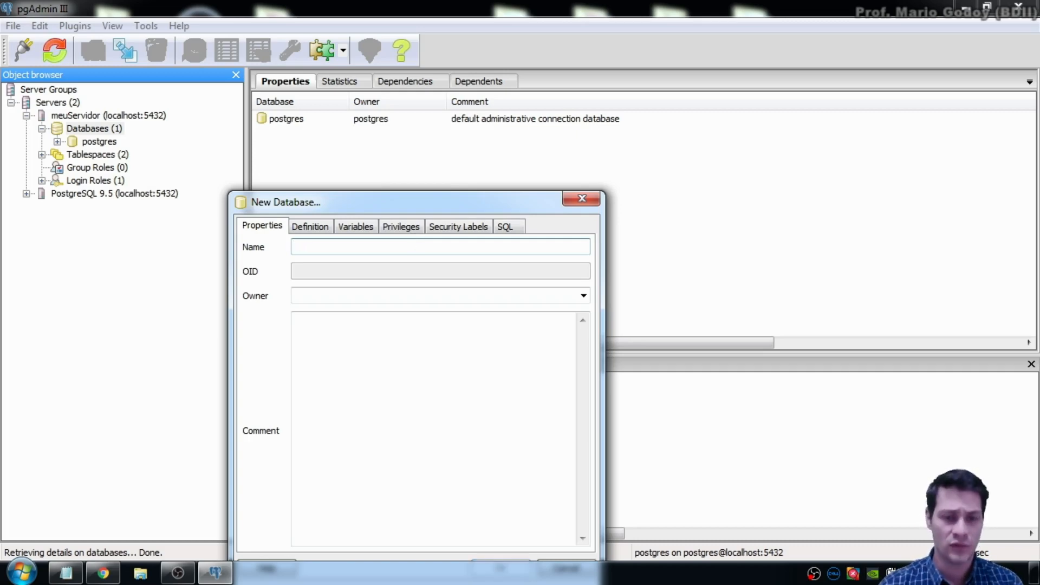
{"action": "type", "text": "BDII"}
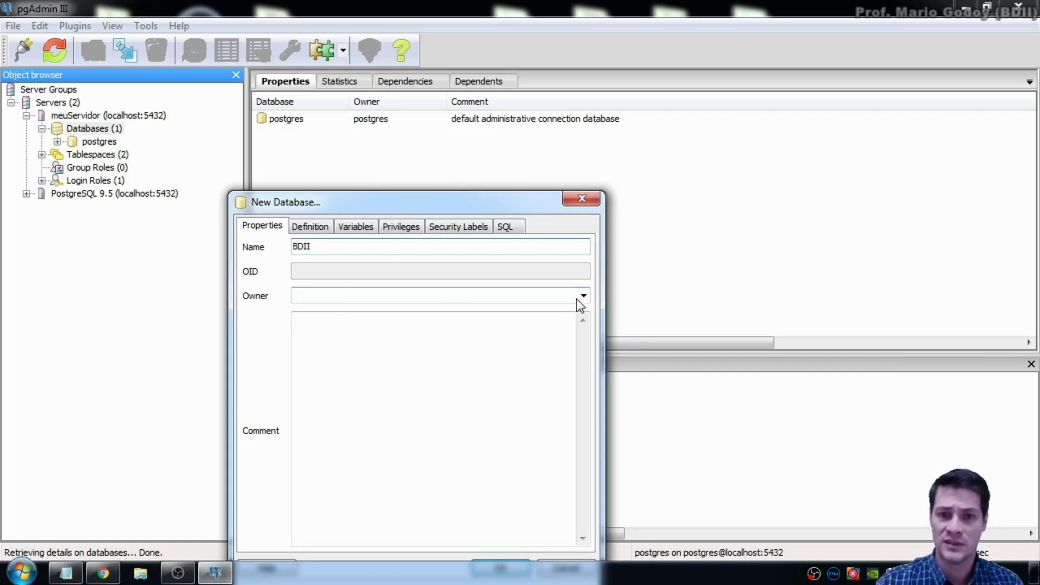
{"action": "left_click", "coordinate": [576, 298]}
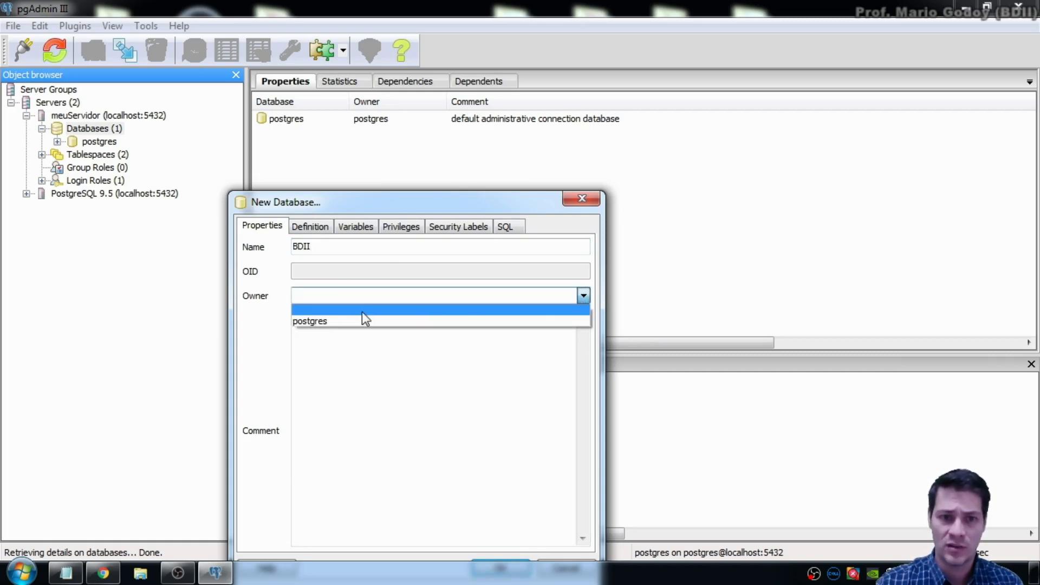
{"action": "left_click", "coordinate": [311, 320]}
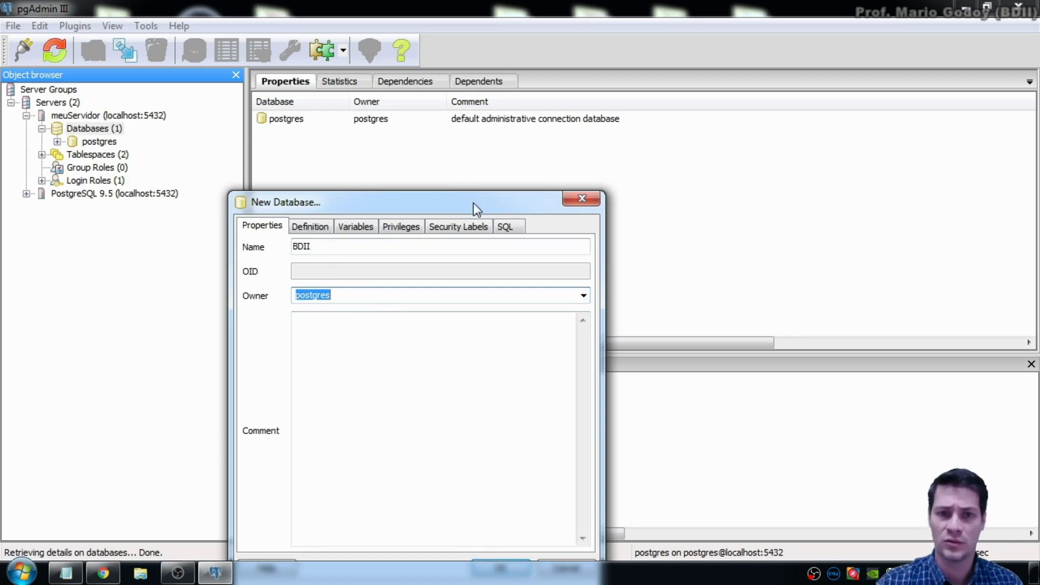
{"action": "left_click_drag", "start_coordinate": [473, 209], "coordinate": [481, 112]}
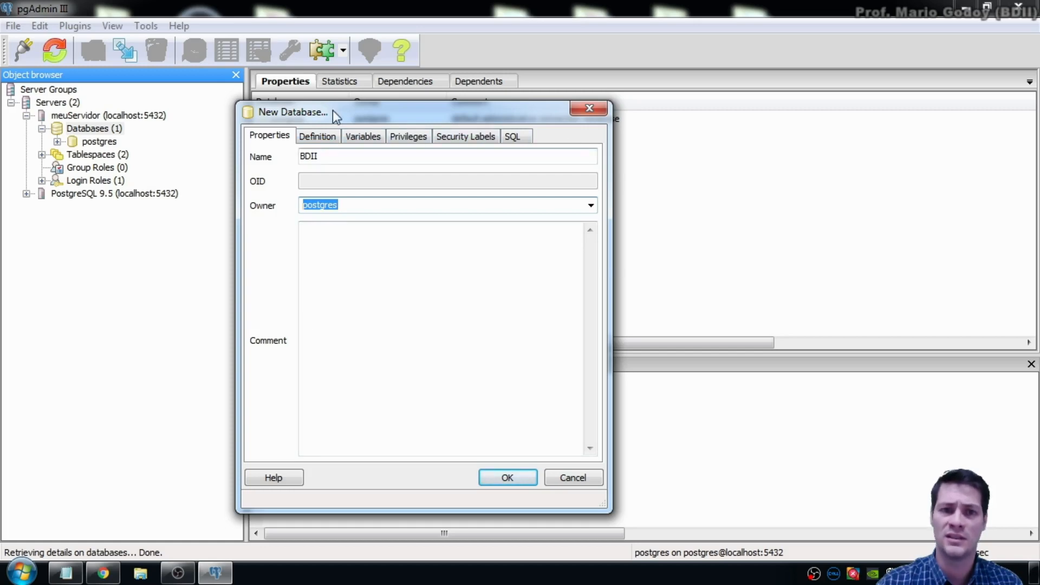
{"action": "left_click", "coordinate": [507, 478]}
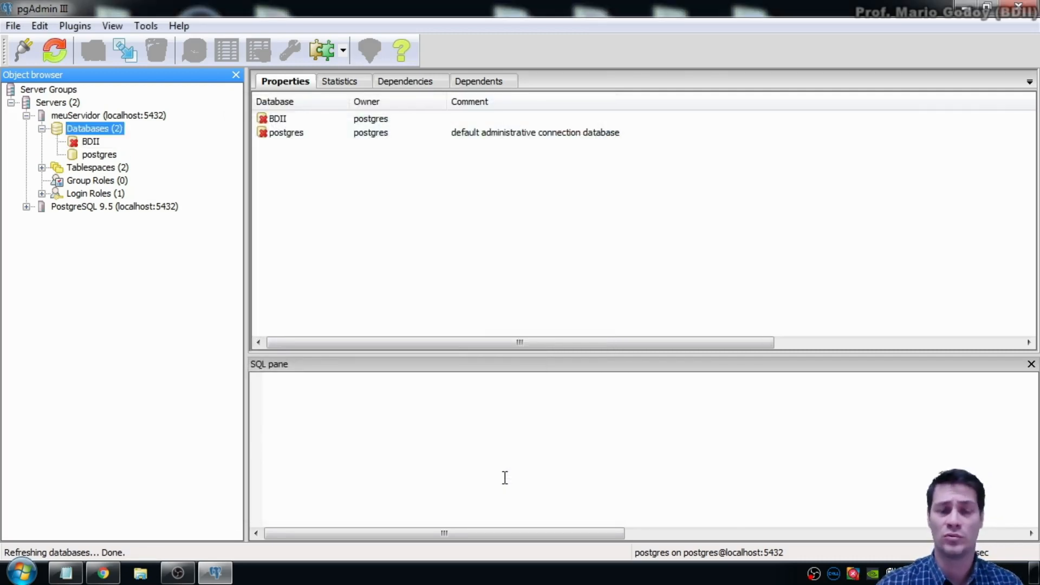
Step: Inspect BDII's properties and browse its Schemas, public schema and Extensions nodes
{"action": "left_click", "coordinate": [90, 141]}
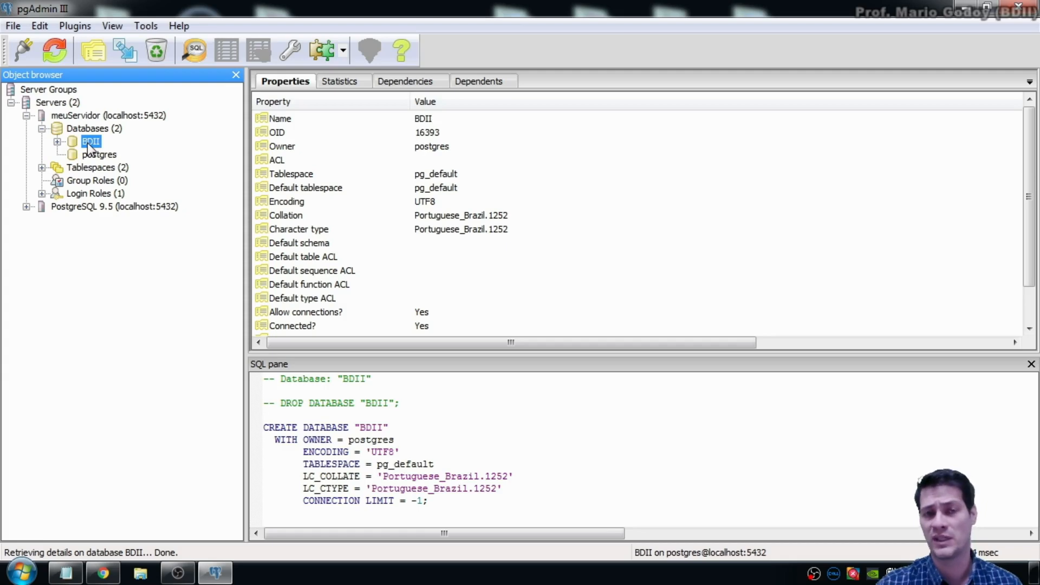
{"action": "left_click", "coordinate": [57, 141]}
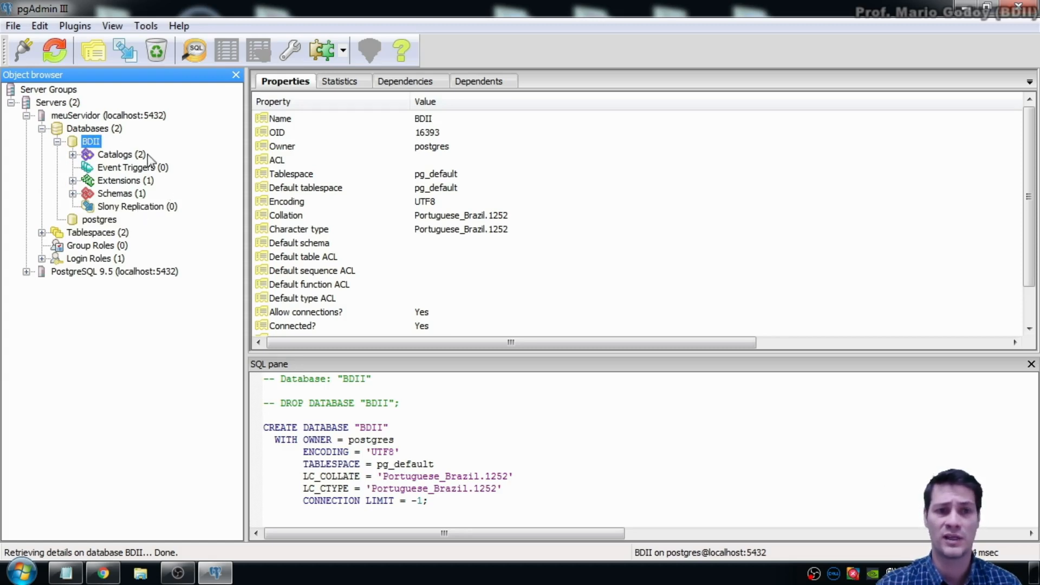
{"action": "left_click", "coordinate": [72, 194]}
{"action": "left_click", "coordinate": [88, 207]}
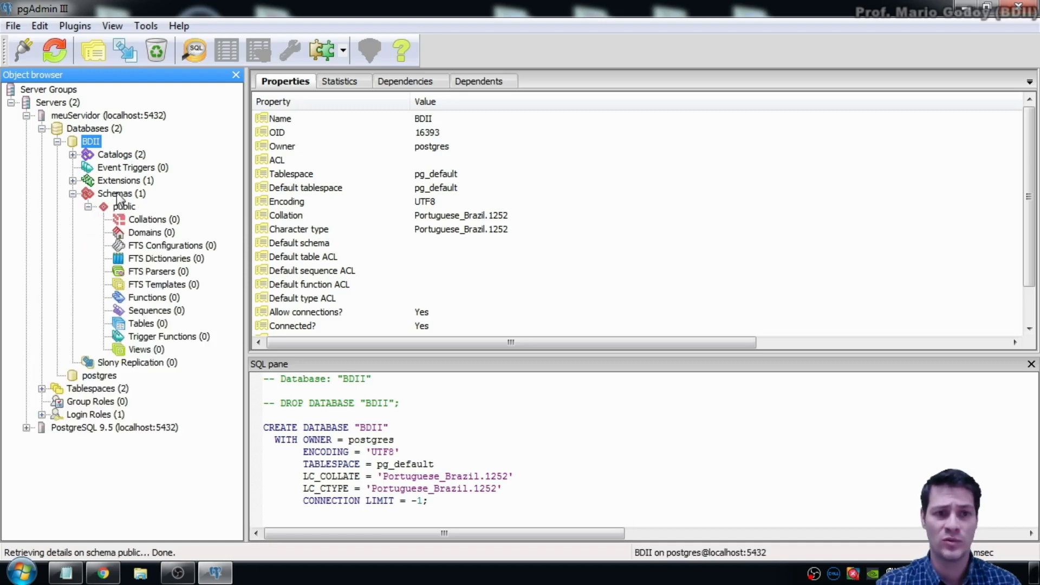
{"action": "left_click", "coordinate": [87, 206]}
{"action": "left_click", "coordinate": [72, 193]}
{"action": "left_click", "coordinate": [73, 180]}
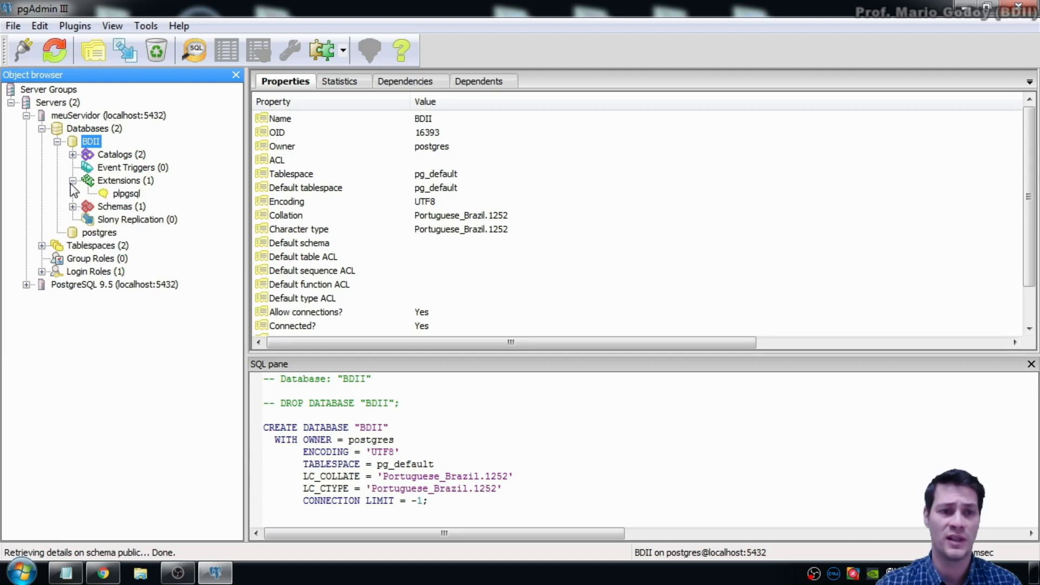
{"action": "key", "text": "Left"}
{"action": "key", "text": "Down"}
Step: Re-expand BDII down to the public schema, then collapse it and list the server's databases
{"action": "left_click", "coordinate": [91, 142]}
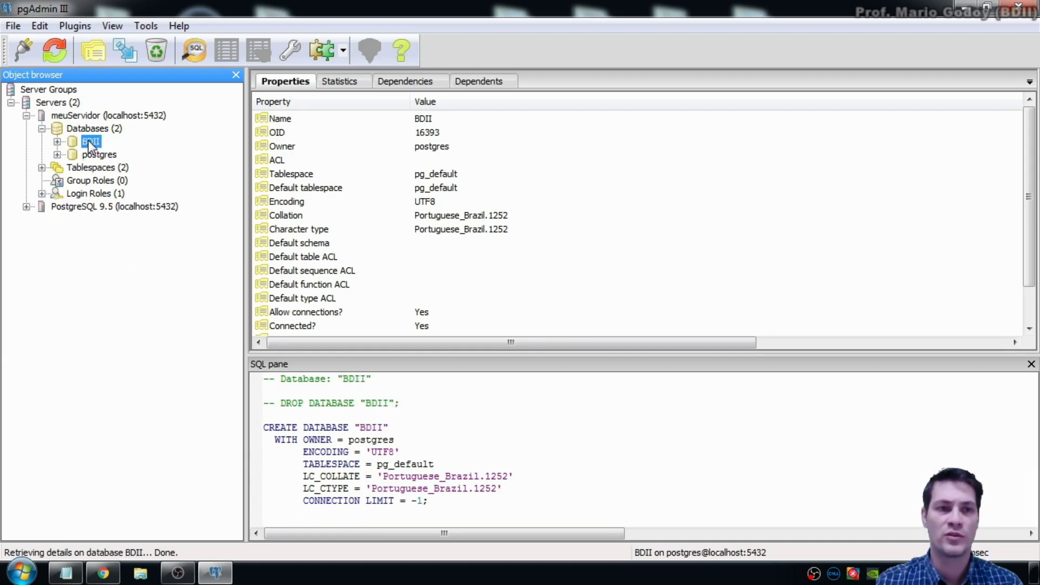
{"action": "left_click", "coordinate": [57, 141]}
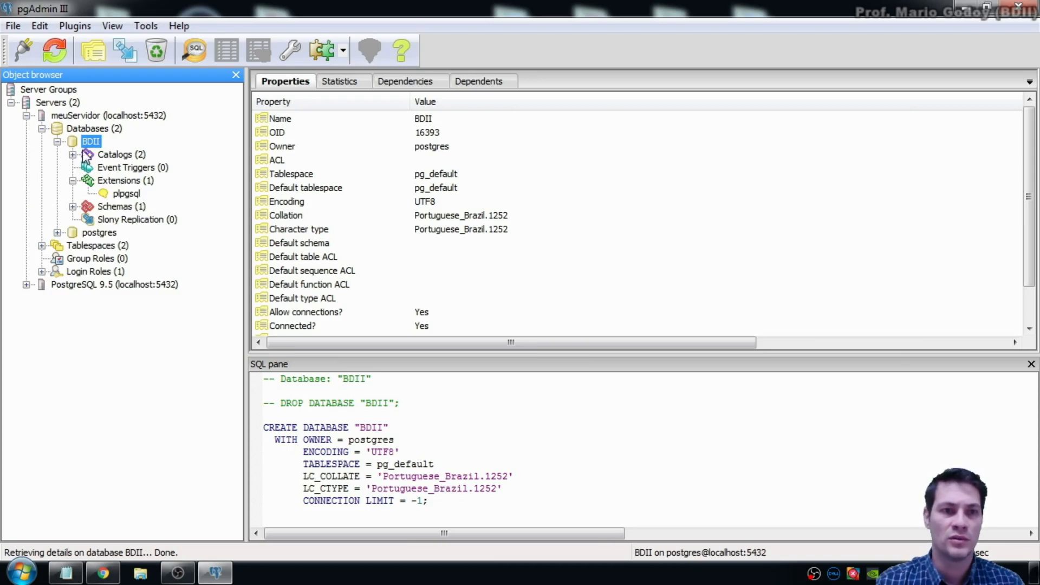
{"action": "left_click", "coordinate": [73, 207]}
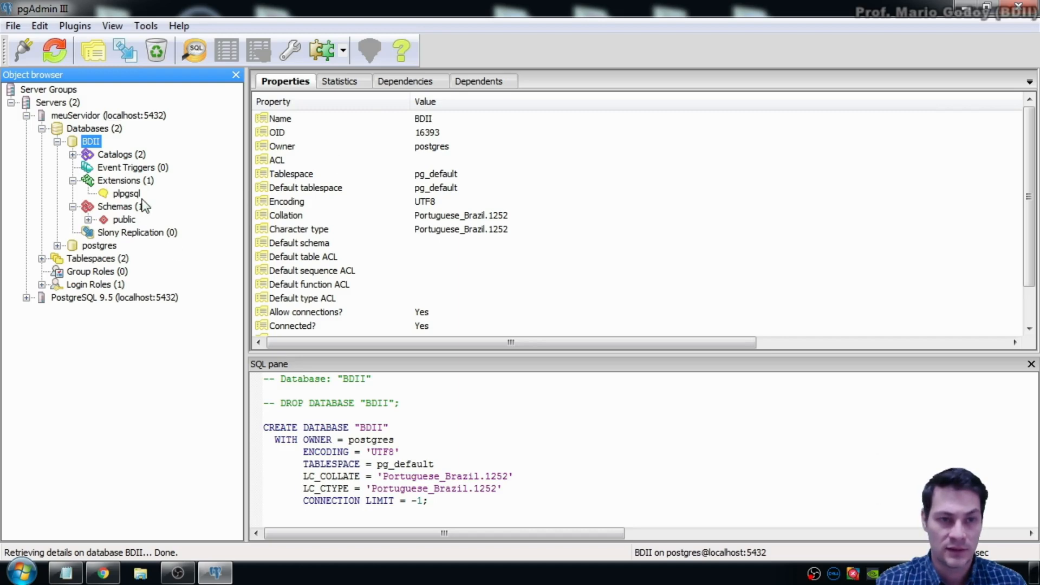
{"action": "left_click", "coordinate": [87, 220]}
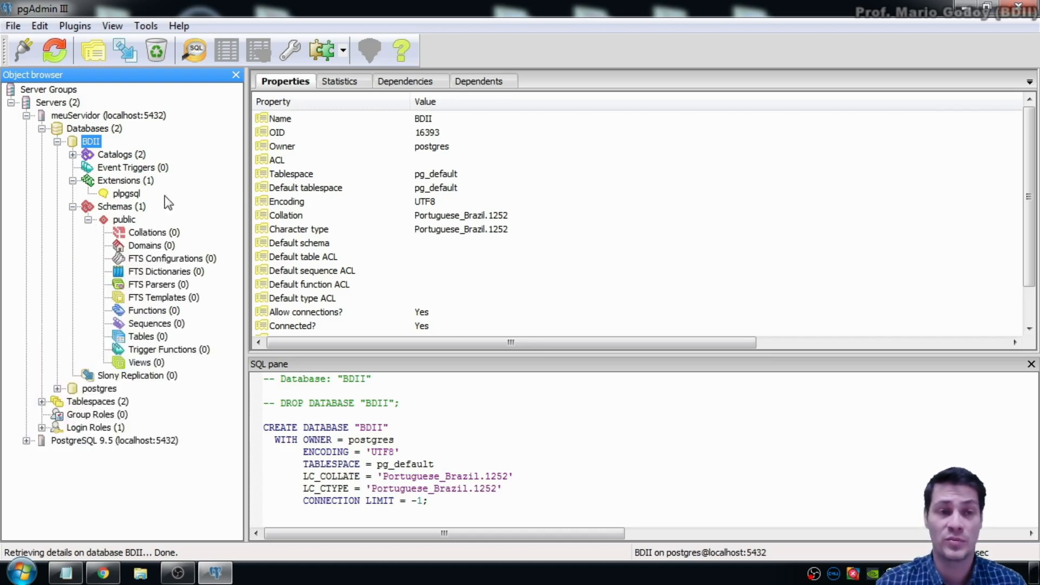
{"action": "left_click", "coordinate": [56, 142]}
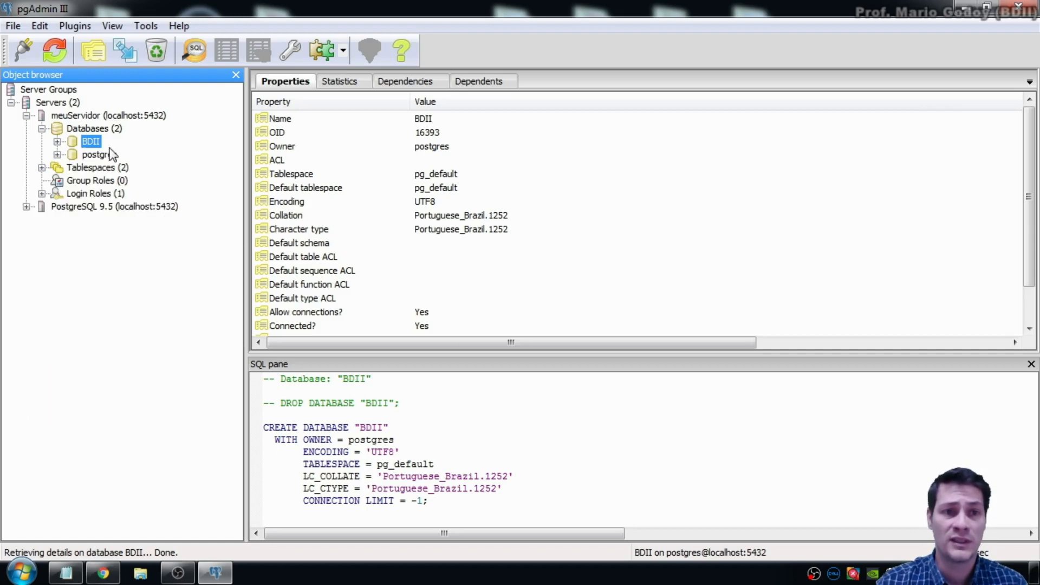
{"action": "left_click", "coordinate": [101, 130]}
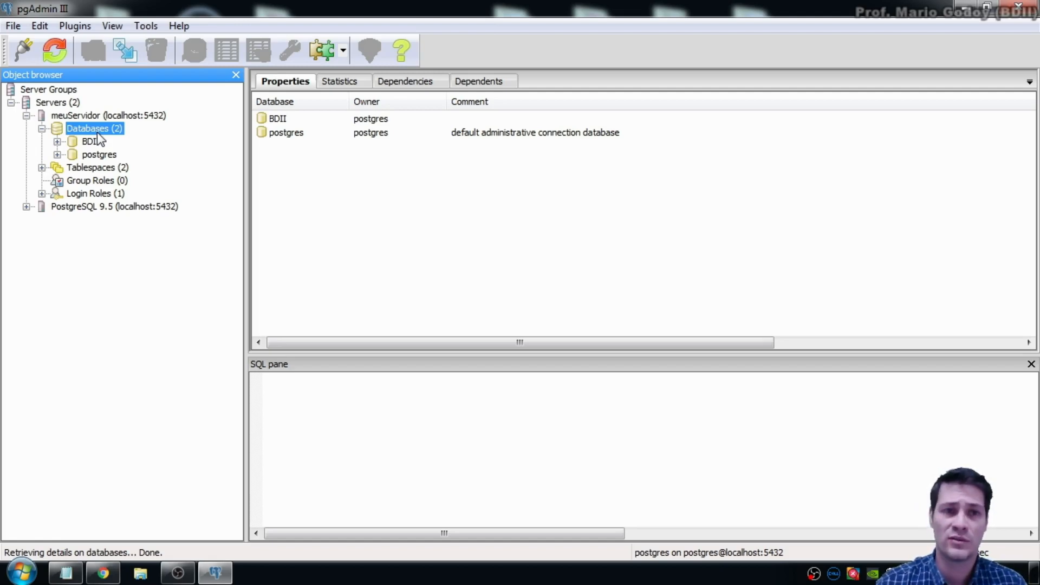
Step: Bring up the Databases context menu and dismiss it without creating a database
{"action": "right_click", "coordinate": [102, 140]}
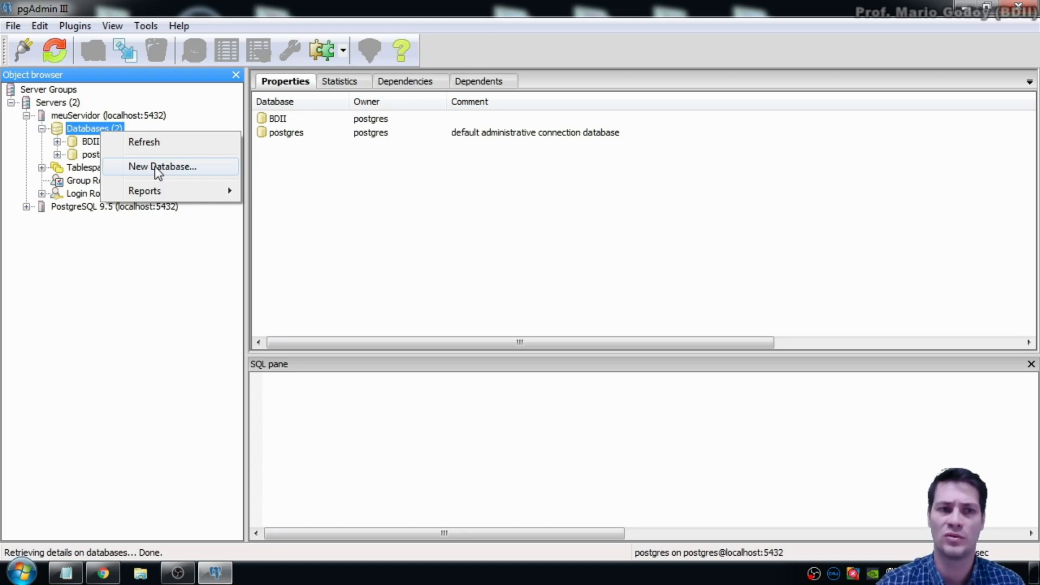
{"action": "left_click", "coordinate": [145, 270]}
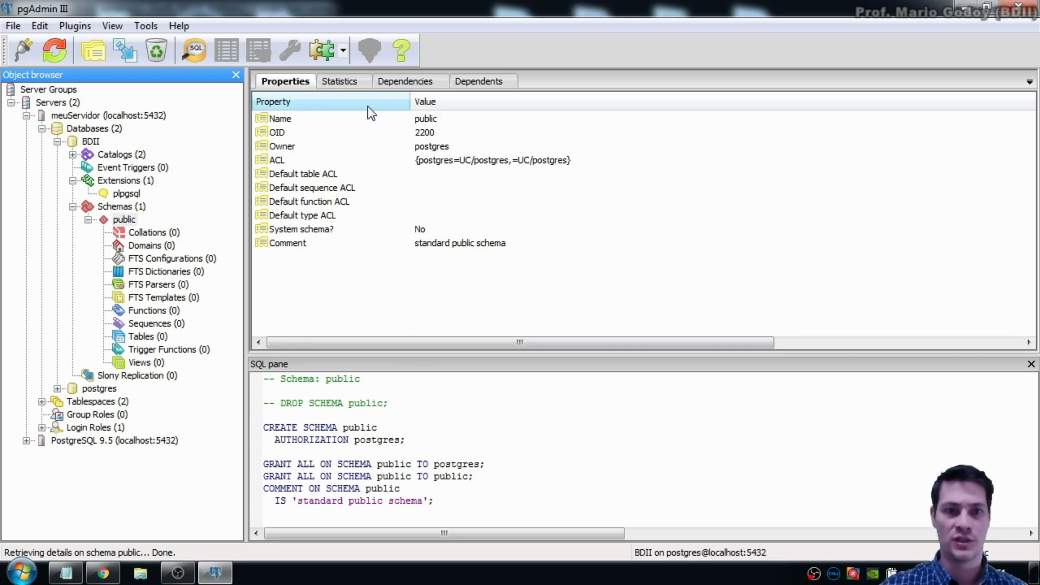
Step: Collapse BDII's Schemas (1) node to list only the public schema, owned by postgres
{"action": "left_click", "coordinate": [73, 206]}
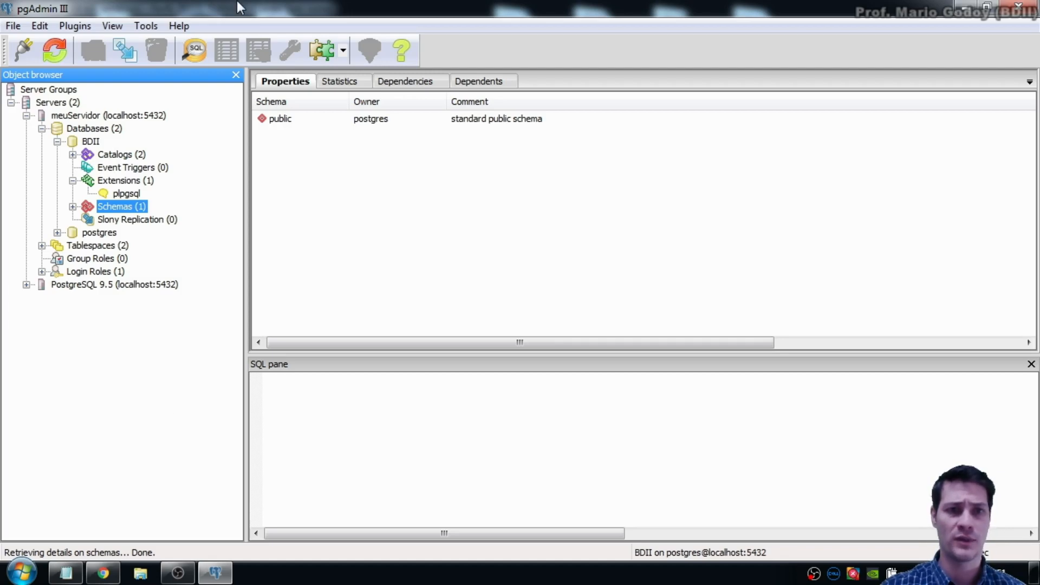
Step: Open the SQL Query tool connected to BDII and maximize the query window
{"action": "left_click", "coordinate": [201, 50]}
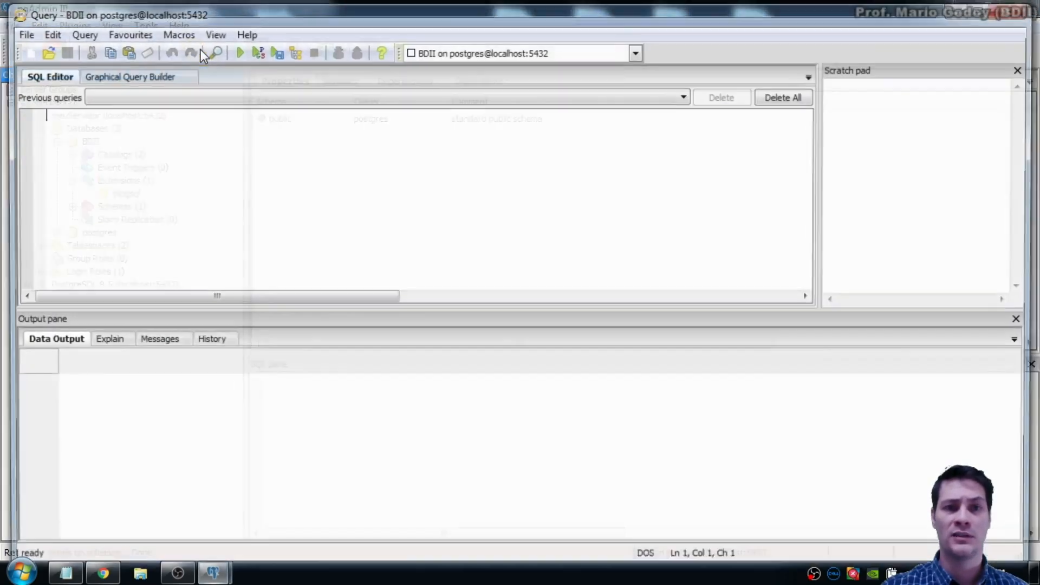
{"action": "double_click", "coordinate": [305, 7]}
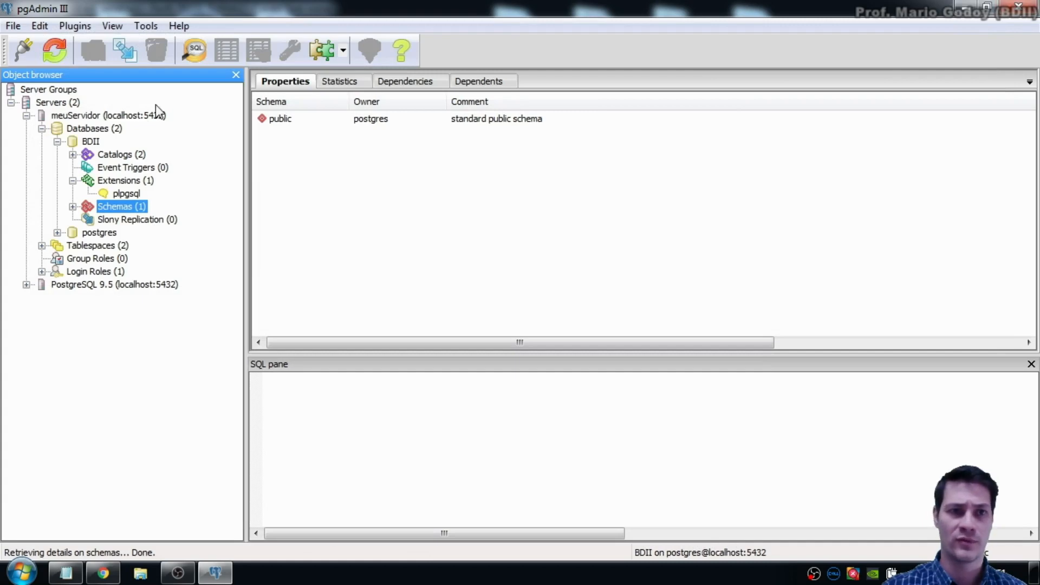
{"action": "left_click", "coordinate": [191, 52]}
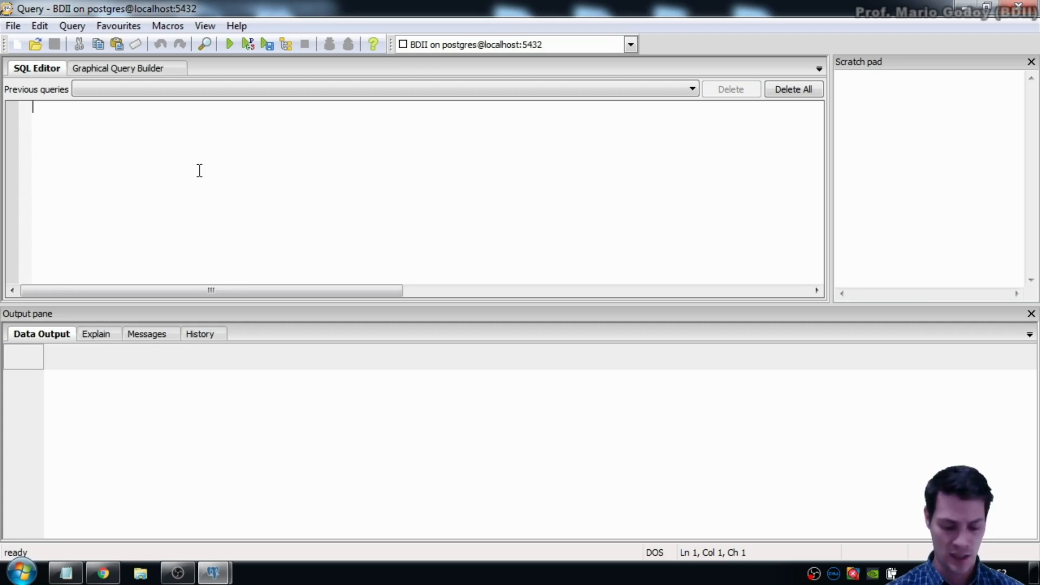
Step: Paste the CREATE TABLE TESTE1 statement, remove the leading blank line, and enlarge the editor
{"action": "type", "text": "CREATE TABLE TESTE1(      CODIGO    integer PRIMARY KEY,      nOME   varchar(40) )"}
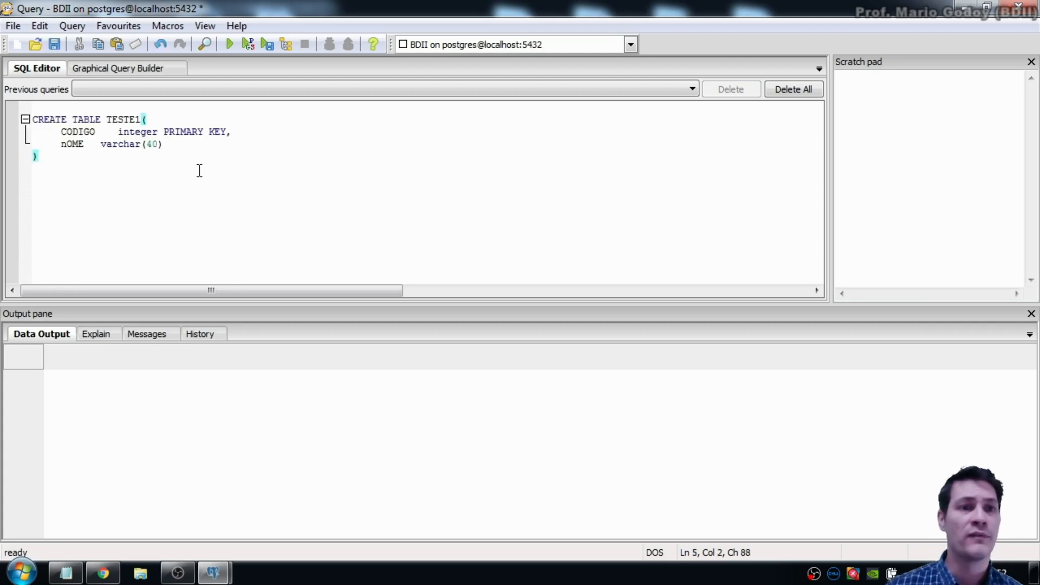
{"action": "key", "text": "ctrl+Home"}
{"action": "key", "text": "Delete"}
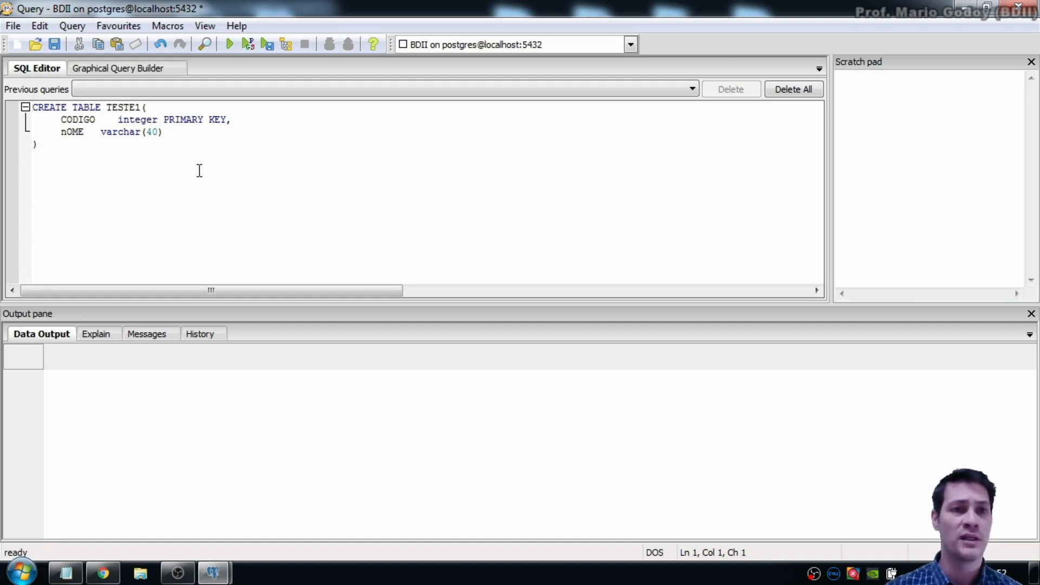
{"action": "key", "text": "Right"}
{"action": "key", "text": "Right"}
{"action": "key", "text": "Right"}
{"action": "key", "text": "Right"}
{"action": "key", "text": "Right"}
{"action": "key", "text": "Right"}
{"action": "key", "text": "Right"}
{"action": "key", "text": "Right"}
{"action": "key", "text": "Right"}
{"action": "key", "text": "Right"}
{"action": "key", "text": "Right"}
{"action": "key", "text": "Right"}
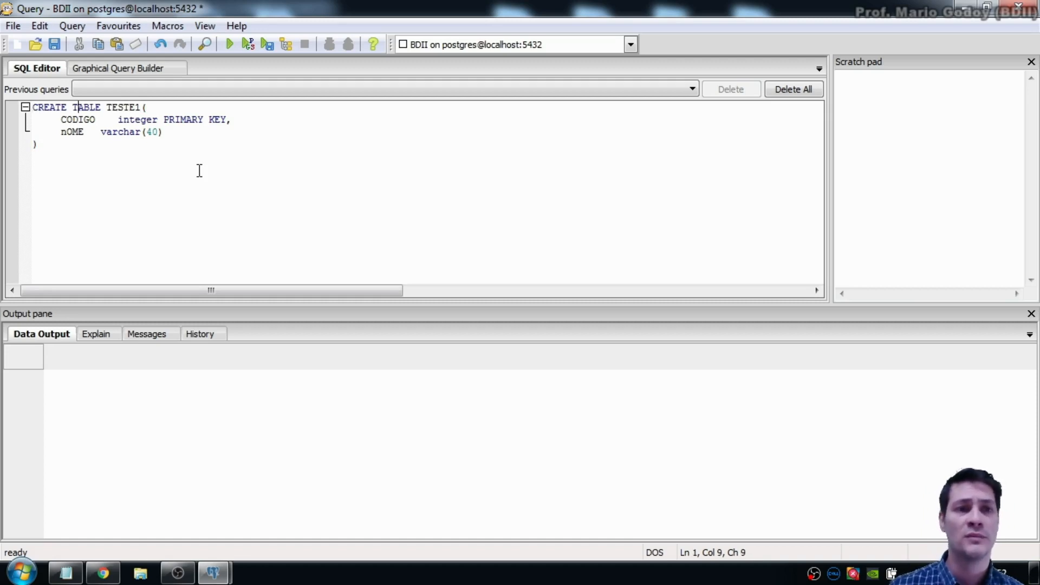
{"action": "key", "text": "Right"}
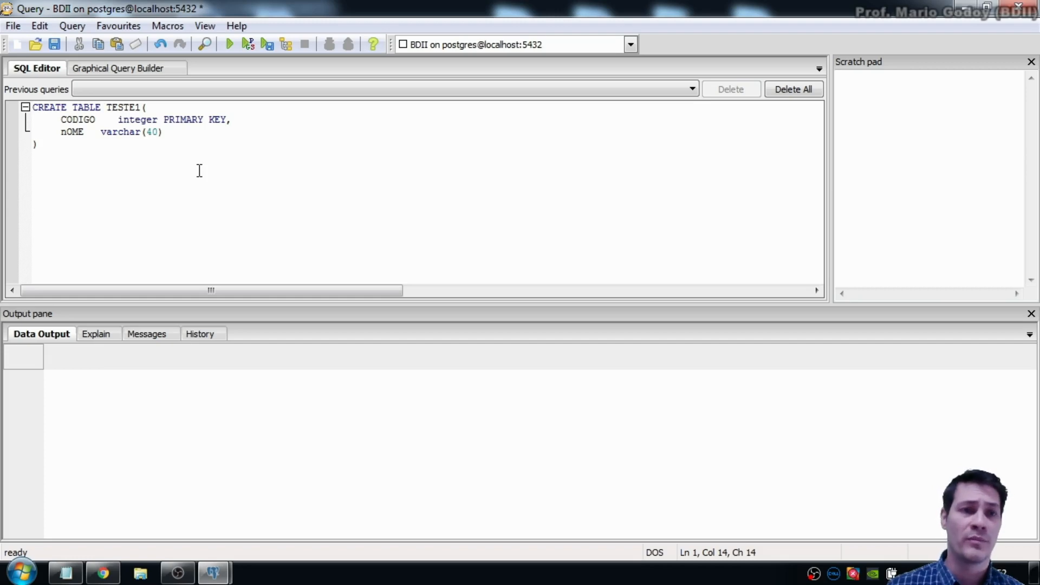
{"action": "key", "text": "ctrl+shift+Right"}
{"action": "key", "text": "Right"}
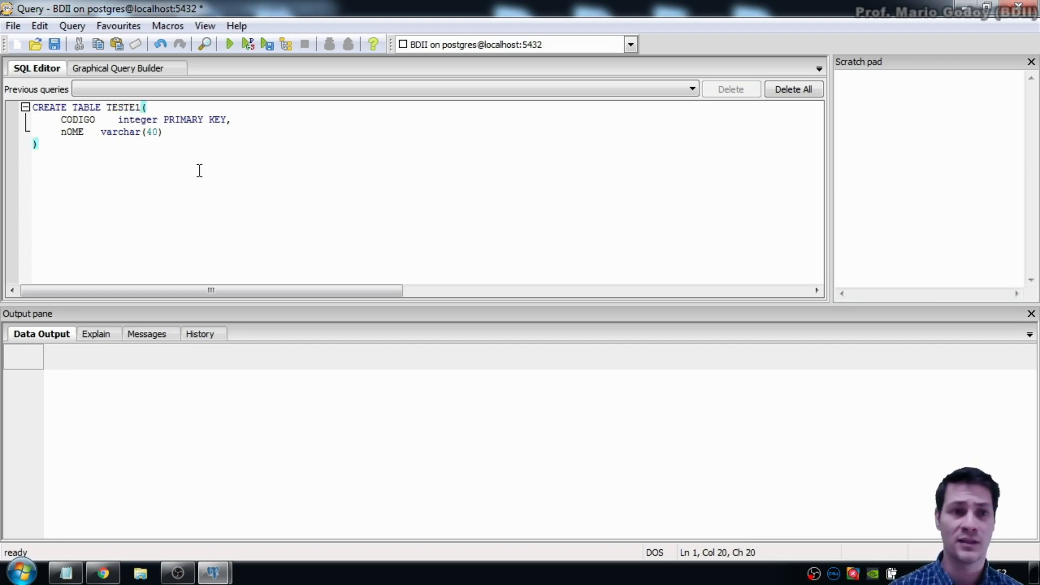
{"action": "scroll", "coordinate": [218, 172], "scroll_direction": "down", "scroll_amount": 6}
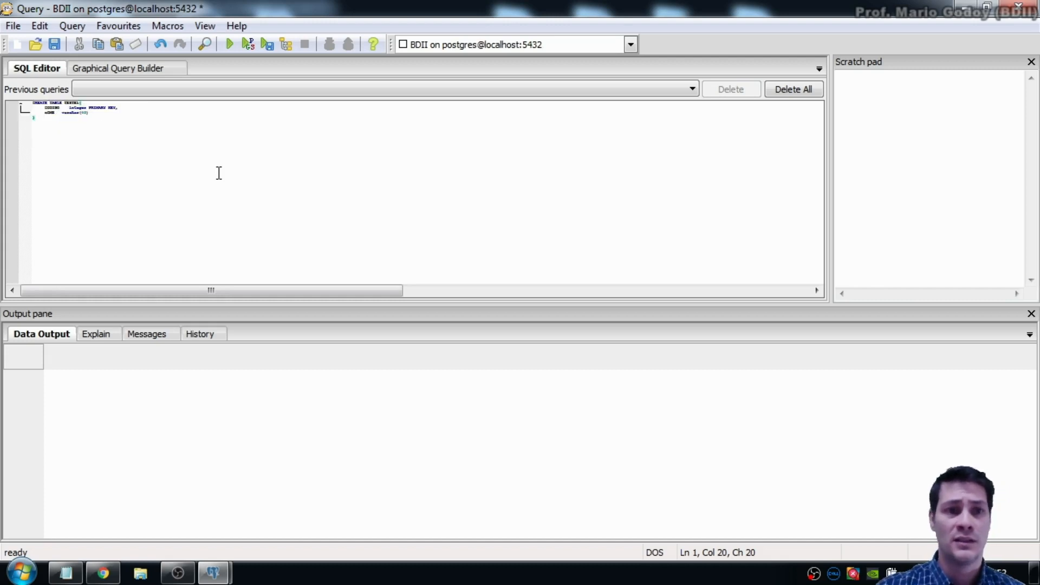
{"action": "scroll", "coordinate": [218, 172], "scroll_direction": "up", "scroll_amount": 10}
{"action": "scroll", "coordinate": [218, 171], "scroll_direction": "up", "scroll_amount": 2}
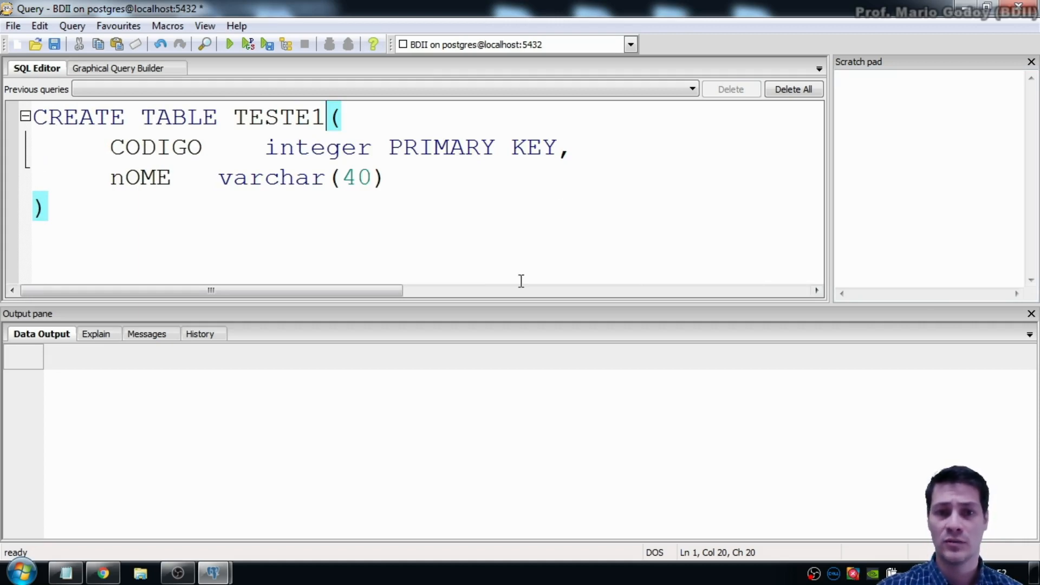
{"action": "left_click_drag", "start_coordinate": [521, 303], "coordinate": [506, 443]}
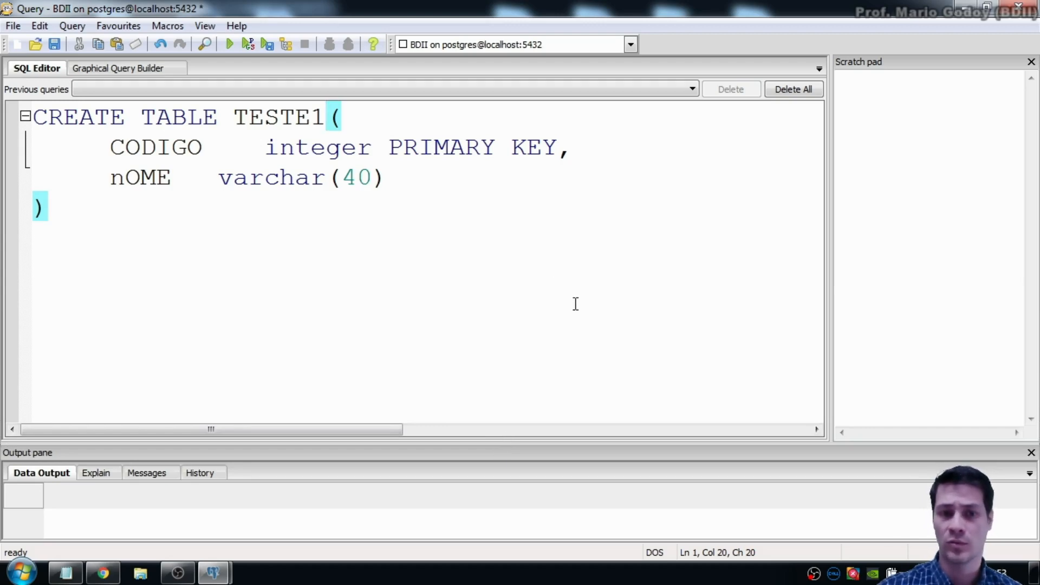
{"action": "scroll", "coordinate": [566, 282], "scroll_direction": "down", "scroll_amount": 1}
{"action": "scroll", "coordinate": [567, 282], "scroll_direction": "down", "scroll_amount": 3}
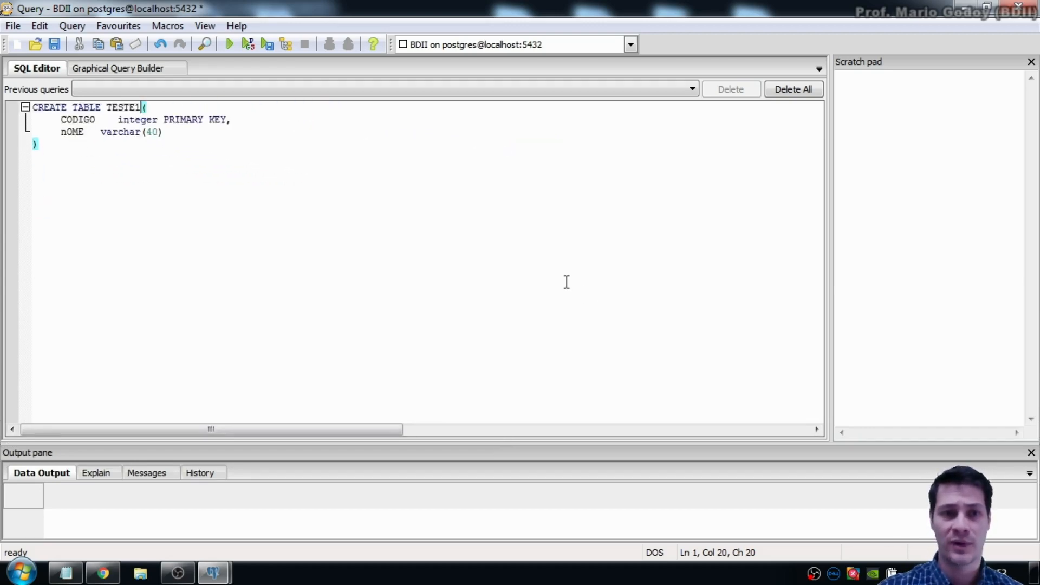
{"action": "scroll", "coordinate": [568, 283], "scroll_direction": "up", "scroll_amount": 5}
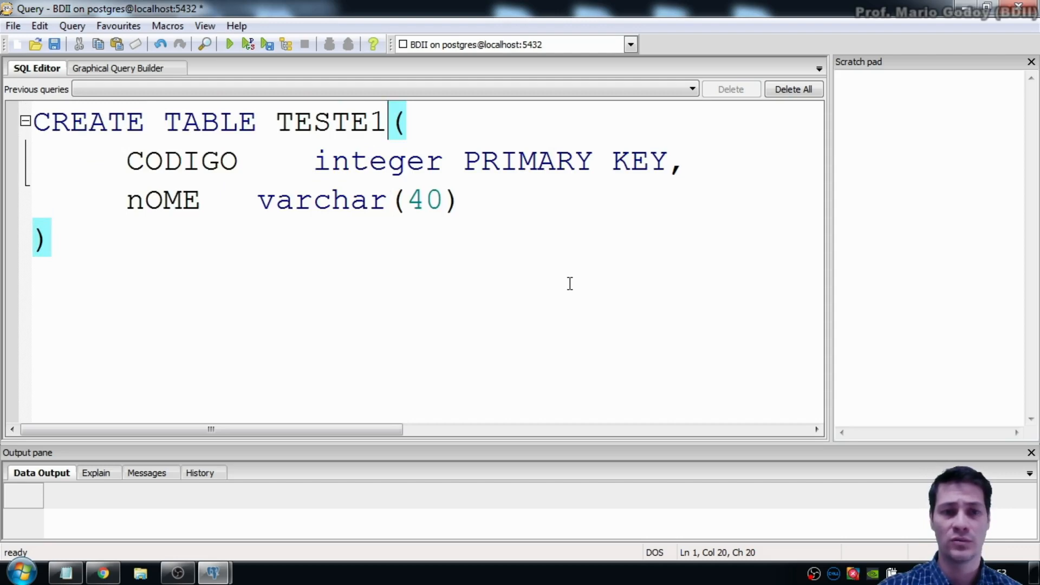
Step: Correct the column name to NOME and remove the extra spaces after CODIGO
{"action": "left_click", "coordinate": [168, 226]}
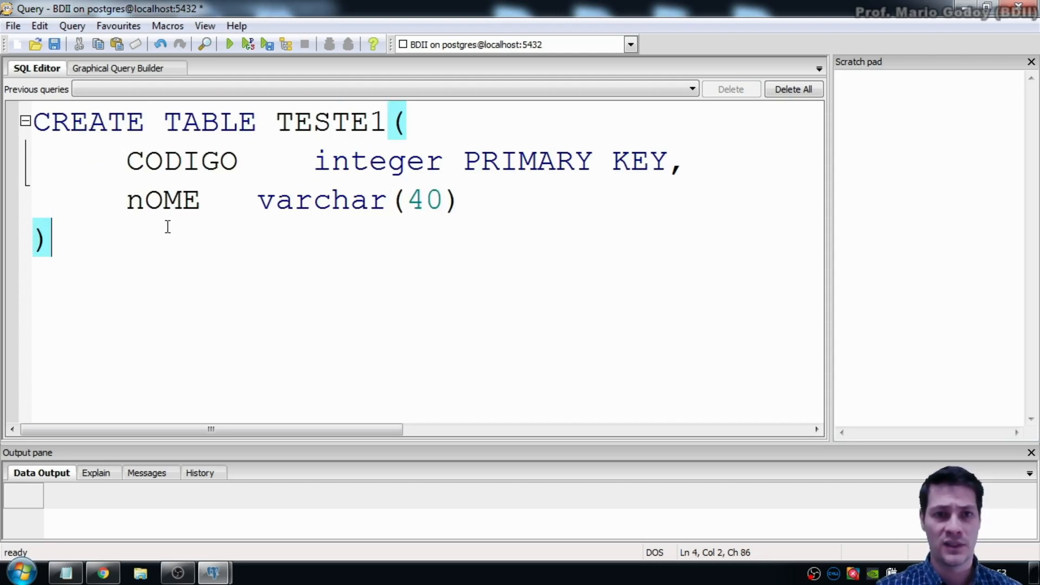
{"action": "left_click", "coordinate": [390, 123]}
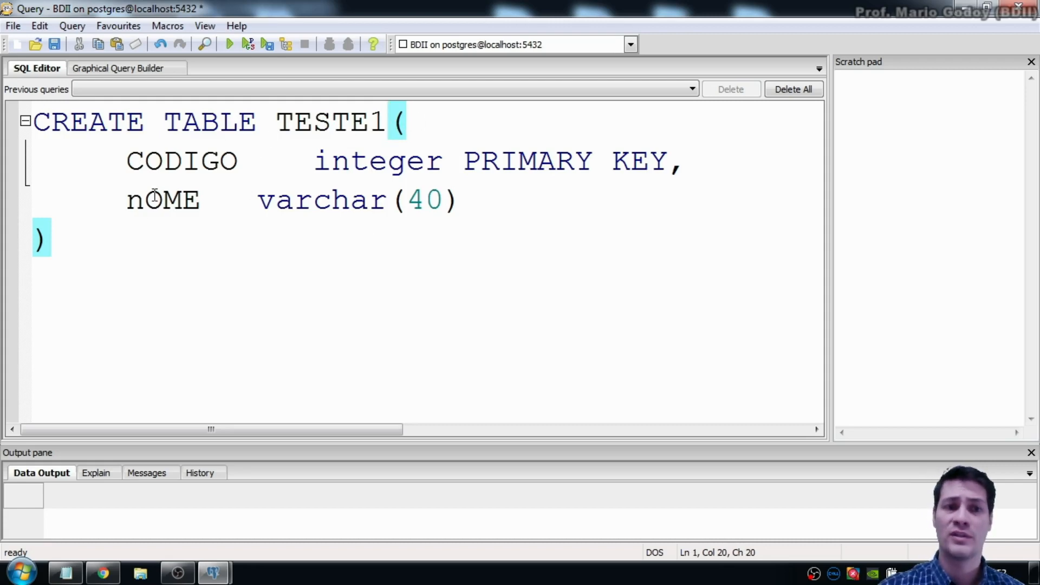
{"action": "left_click_drag", "start_coordinate": [144, 203], "coordinate": [134, 208]}
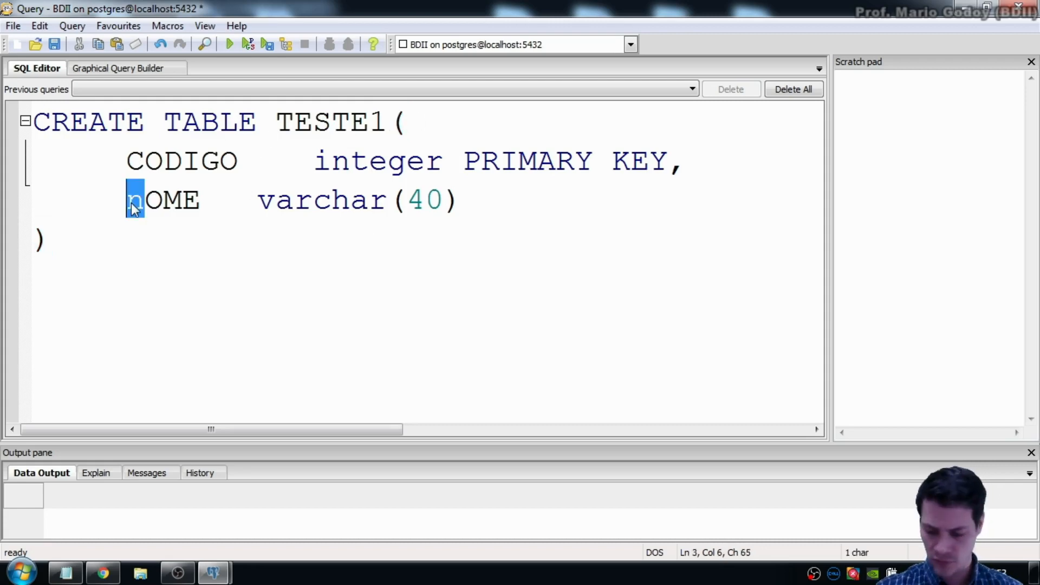
{"action": "type", "text": "N"}
{"action": "key", "text": "Down"}
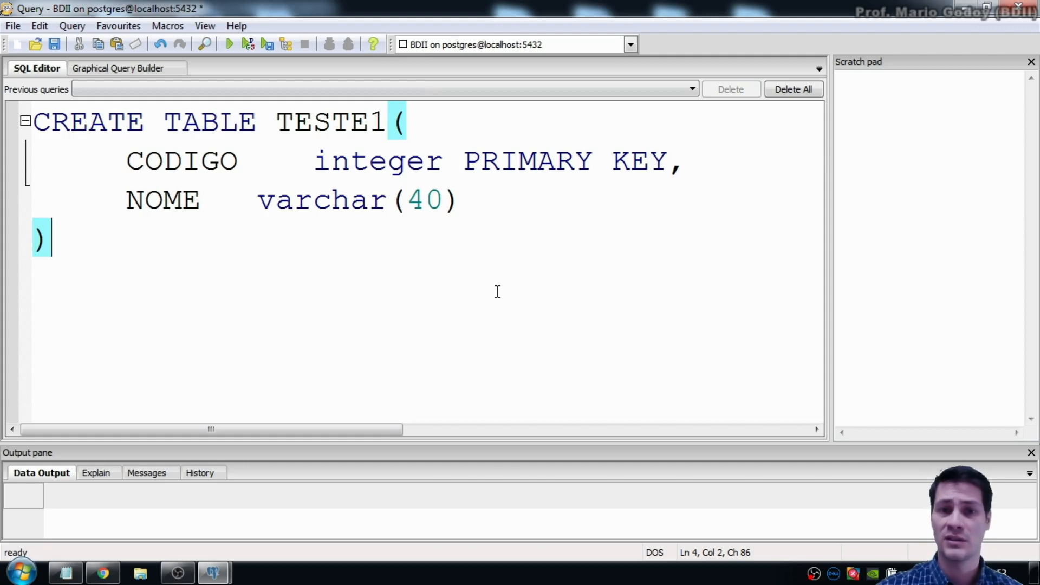
{"action": "left_click", "coordinate": [276, 161]}
{"action": "key", "text": "Delete"}
{"action": "key", "text": "Delete"}
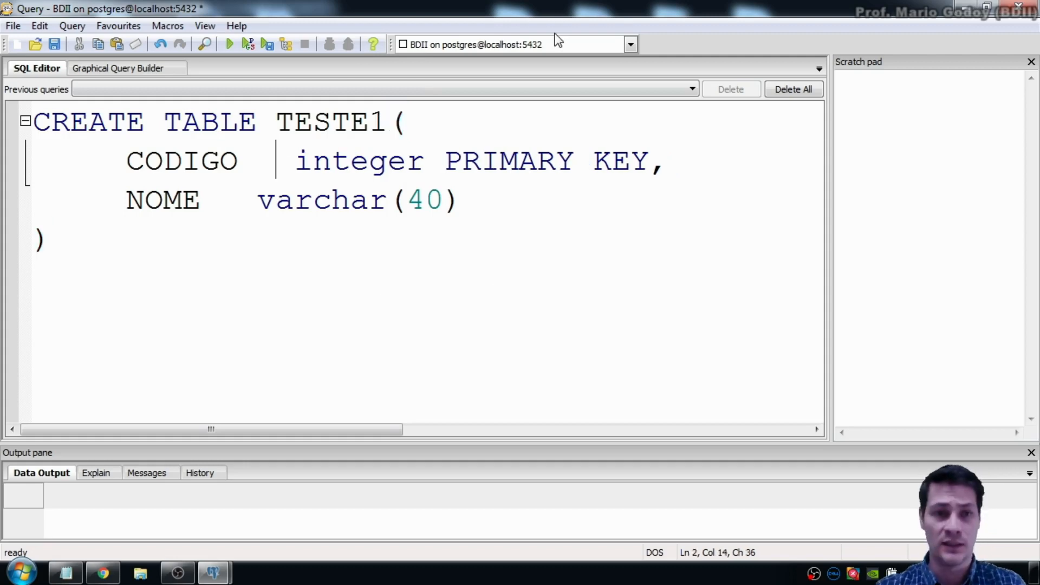
{"action": "key", "text": "BackSpace"}
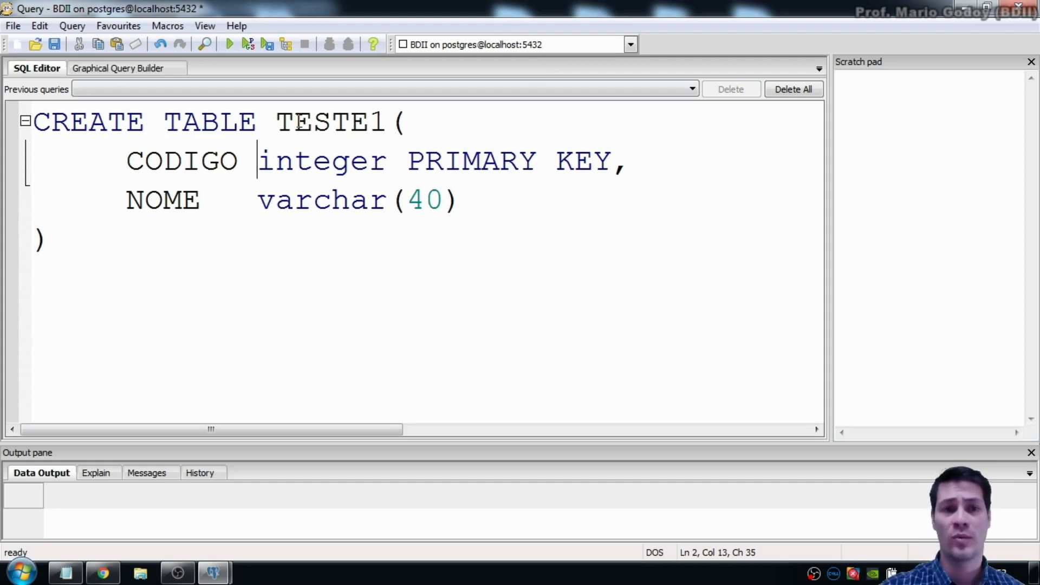
Step: Review TESTE1, CODIGO integer PRIMARY KEY and NOME varchar(40), then execute the statement
{"action": "left_click_drag", "start_coordinate": [275, 122], "coordinate": [387, 135]}
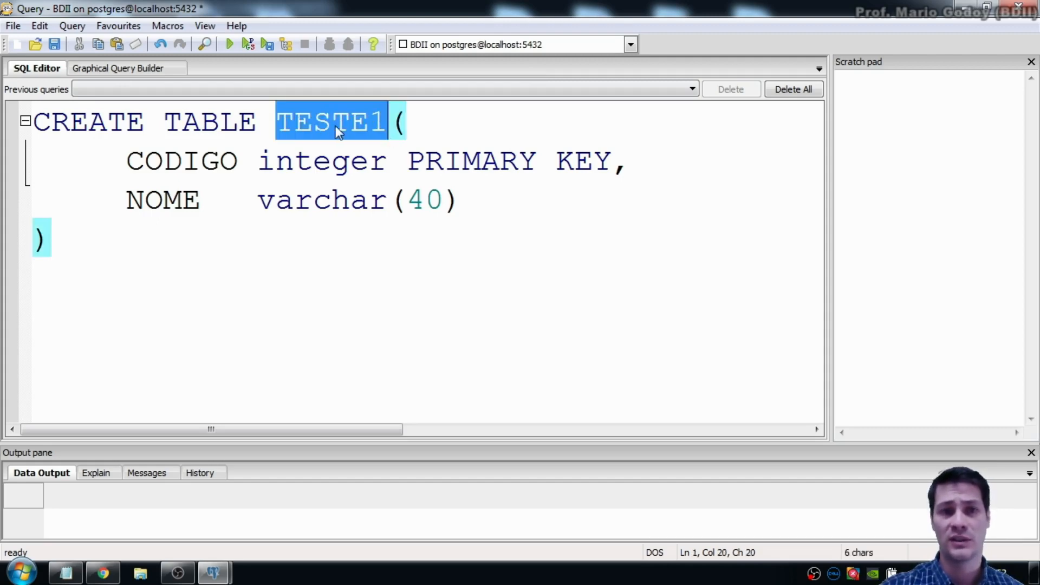
{"action": "left_click", "coordinate": [425, 124]}
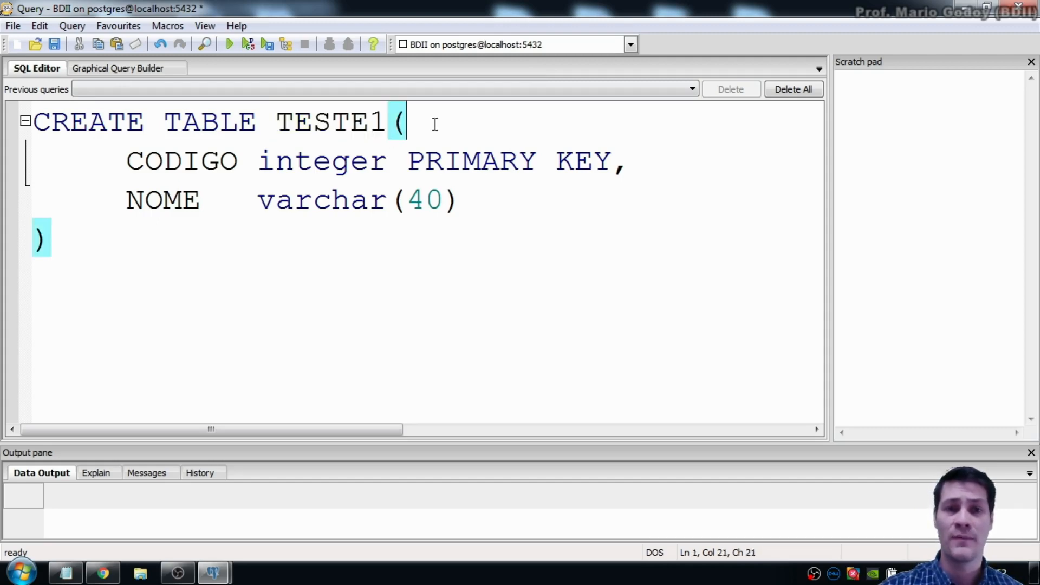
{"action": "double_click", "coordinate": [405, 126]}
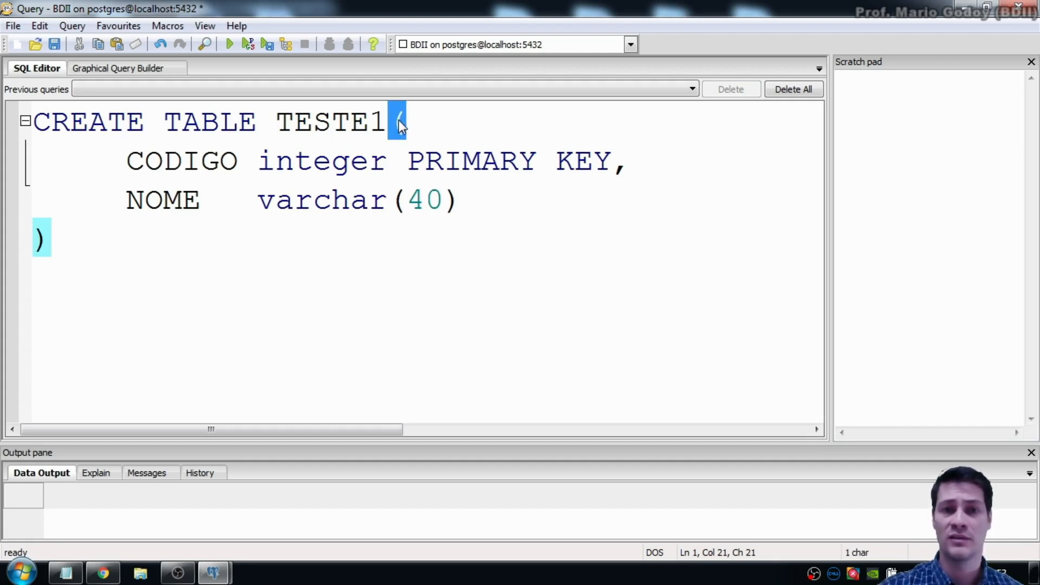
{"action": "left_click", "coordinate": [458, 122]}
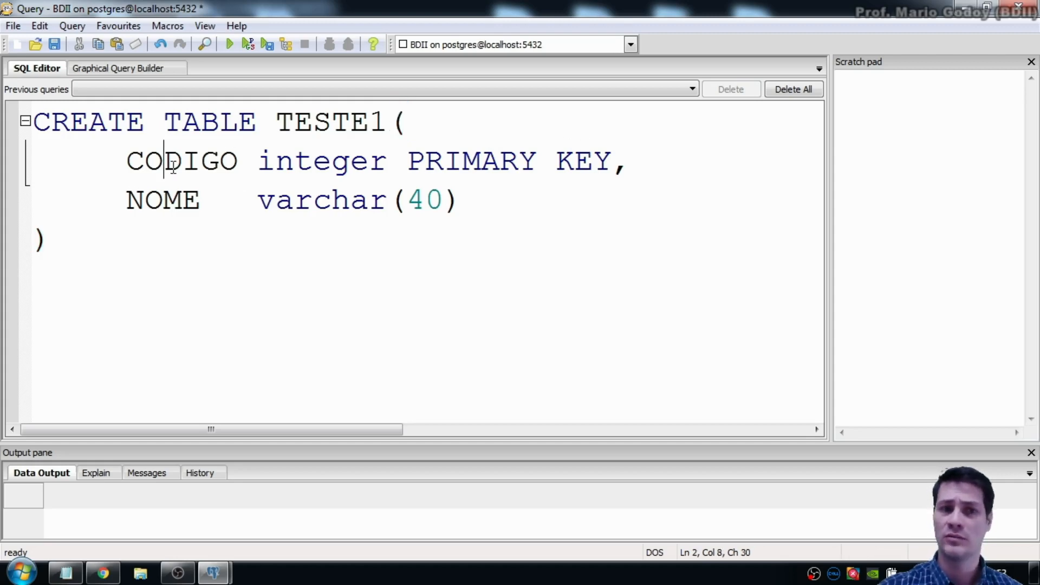
{"action": "double_click", "coordinate": [155, 161]}
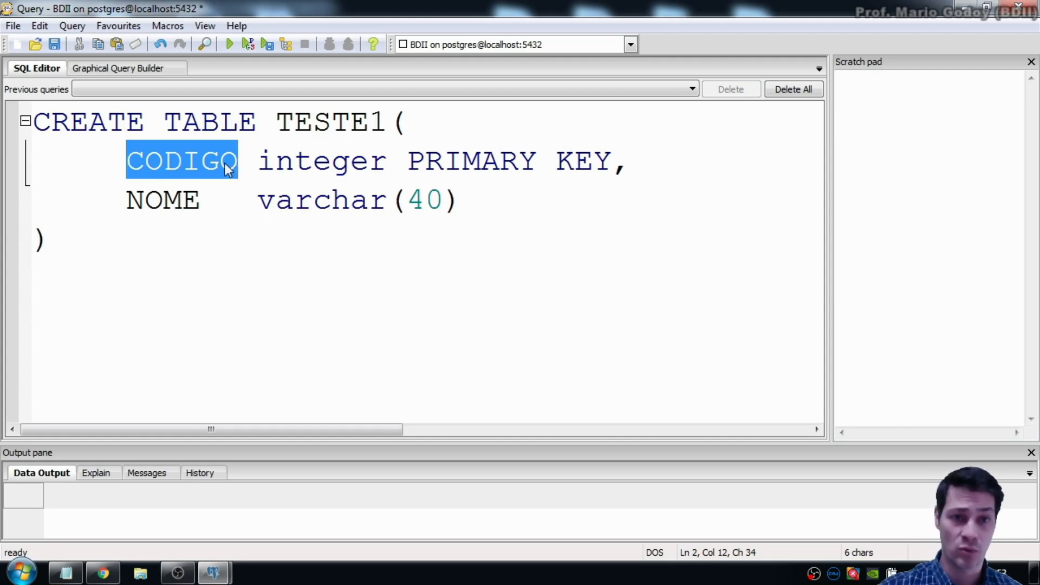
{"action": "left_click", "coordinate": [274, 161]}
{"action": "left_click_drag", "start_coordinate": [276, 161], "coordinate": [608, 167]}
{"action": "left_click", "coordinate": [614, 159]}
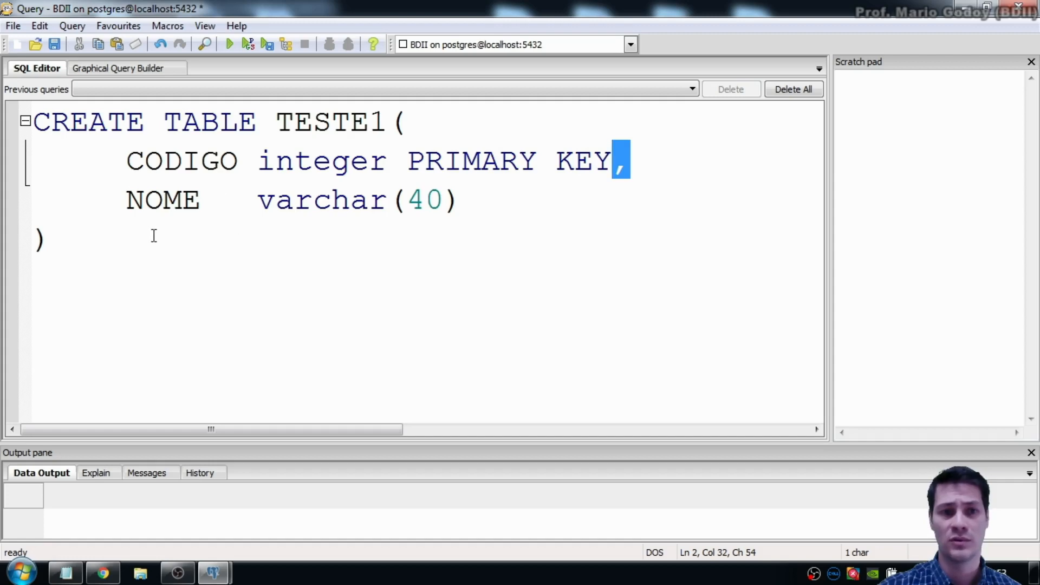
{"action": "double_click", "coordinate": [153, 201]}
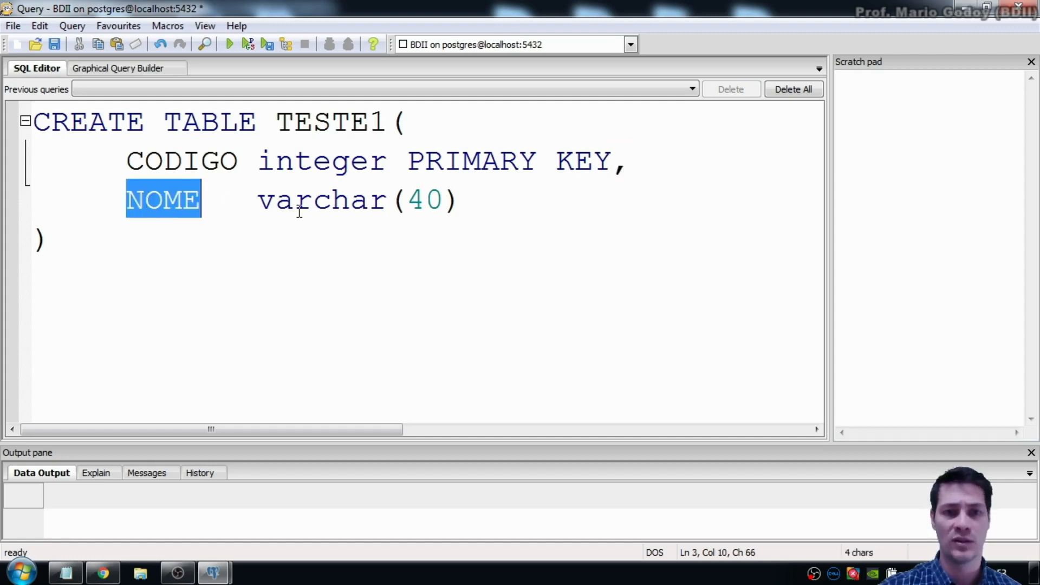
{"action": "left_click_drag", "start_coordinate": [257, 203], "coordinate": [462, 201]}
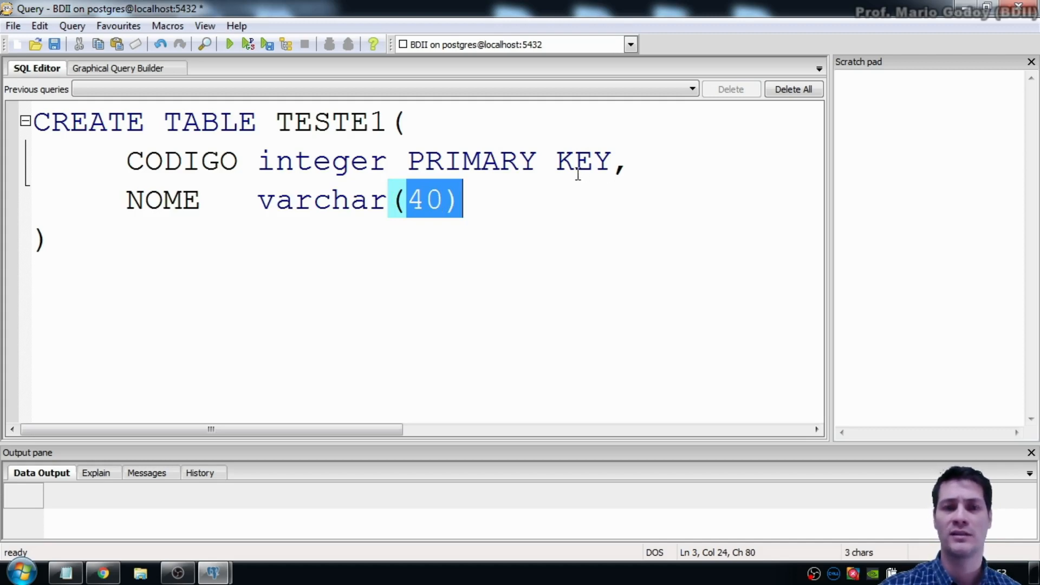
{"action": "left_click", "coordinate": [494, 200]}
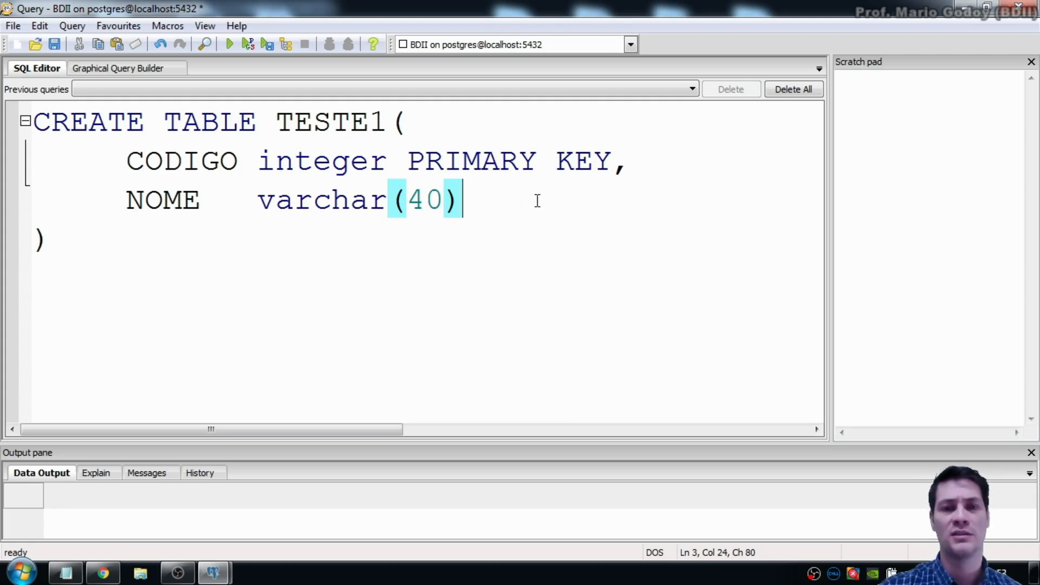
{"action": "left_click", "coordinate": [43, 242]}
{"action": "left_click_drag", "start_coordinate": [44, 242], "coordinate": [37, 241]}
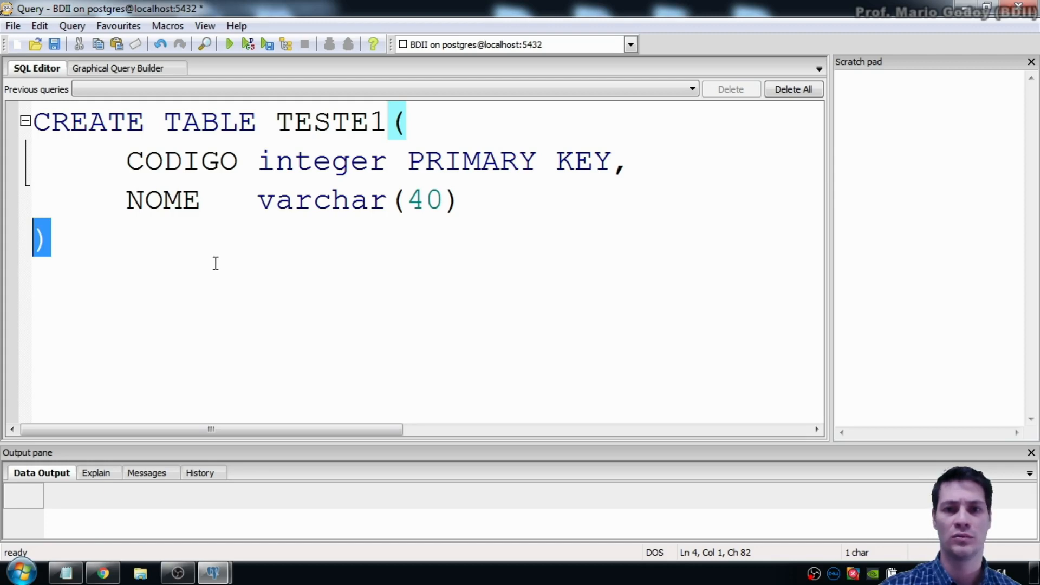
{"action": "left_click", "coordinate": [347, 272]}
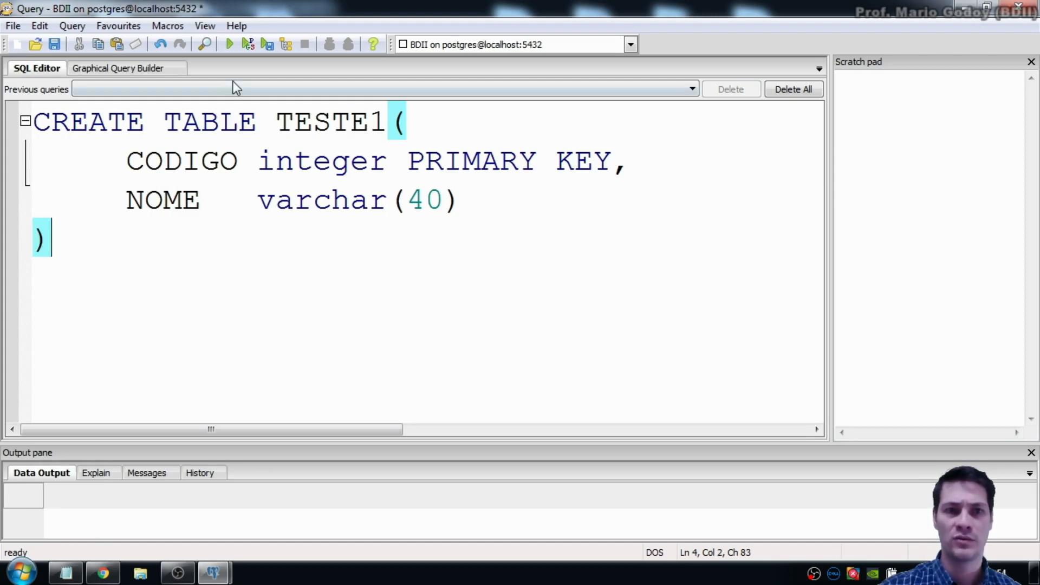
{"action": "left_click", "coordinate": [229, 45]}
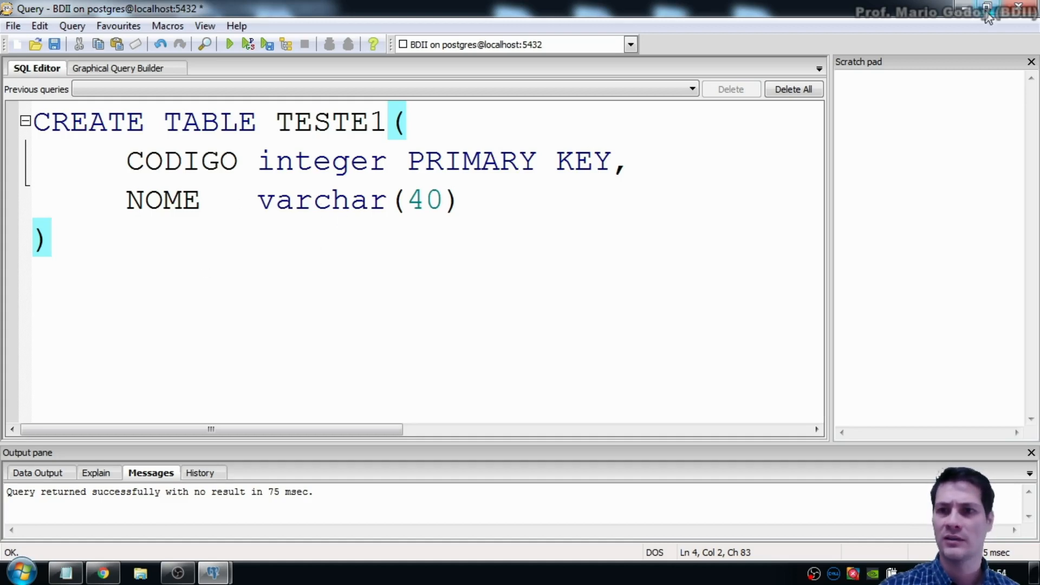
Step: Select and delete all the CREATE TABLE text in the SQL editor
{"action": "key", "text": "ctrl+a"}
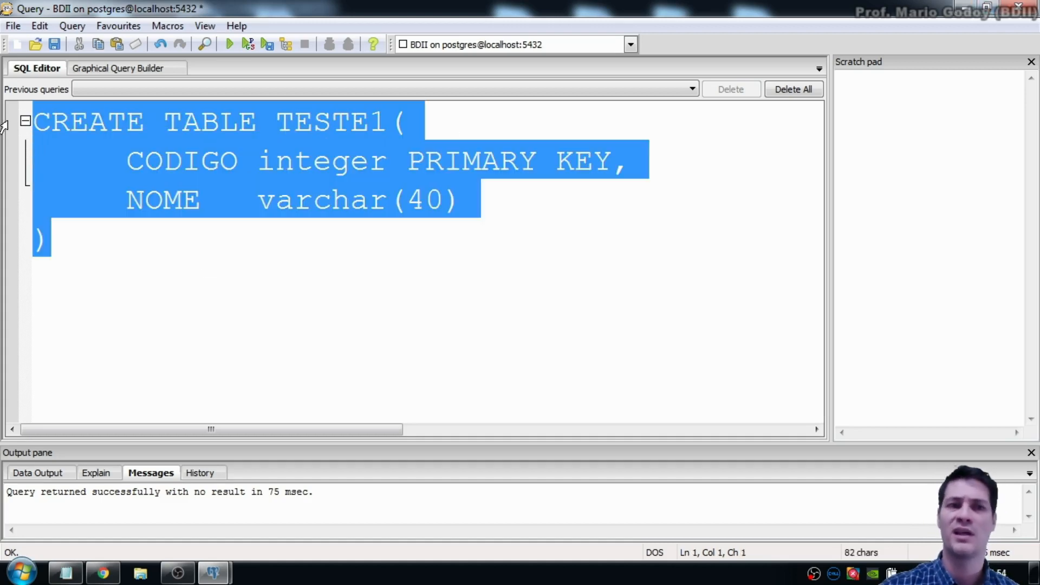
{"action": "key", "text": "Delete"}
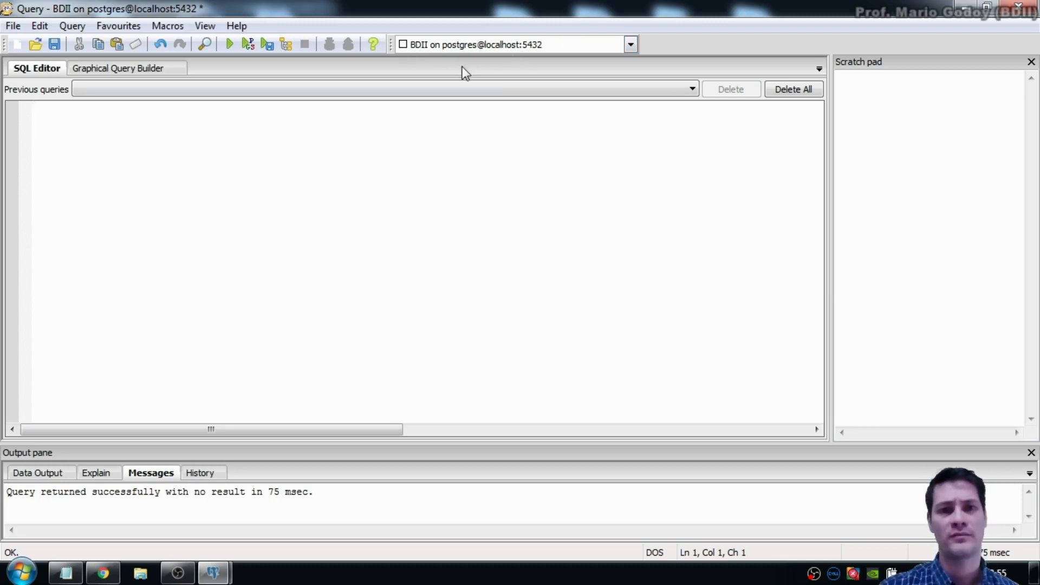
Step: Close the Query window, answering Não to discard the unsaved query text
{"action": "left_click", "coordinate": [1018, 7]}
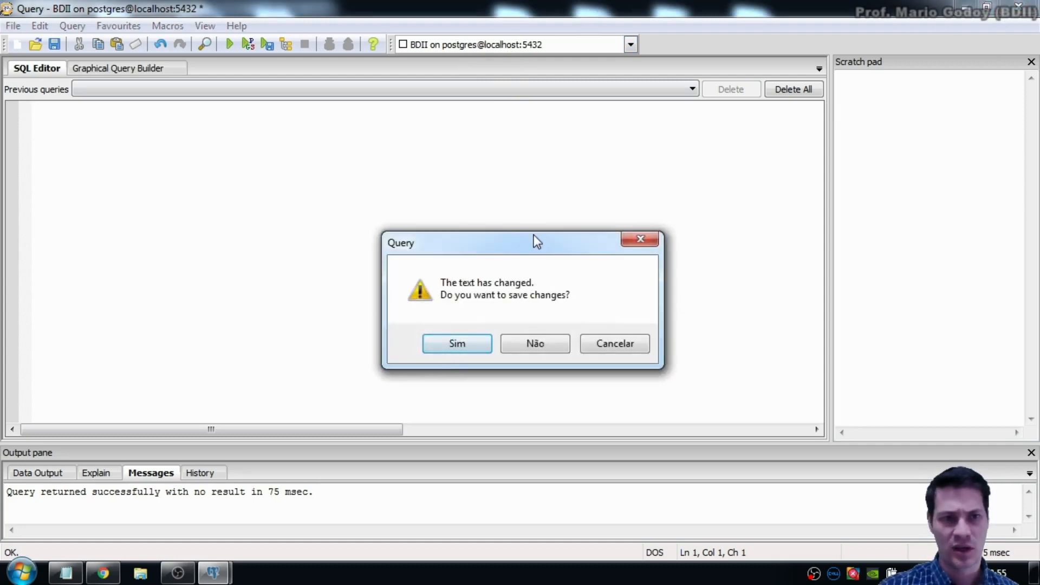
{"action": "left_click", "coordinate": [540, 347]}
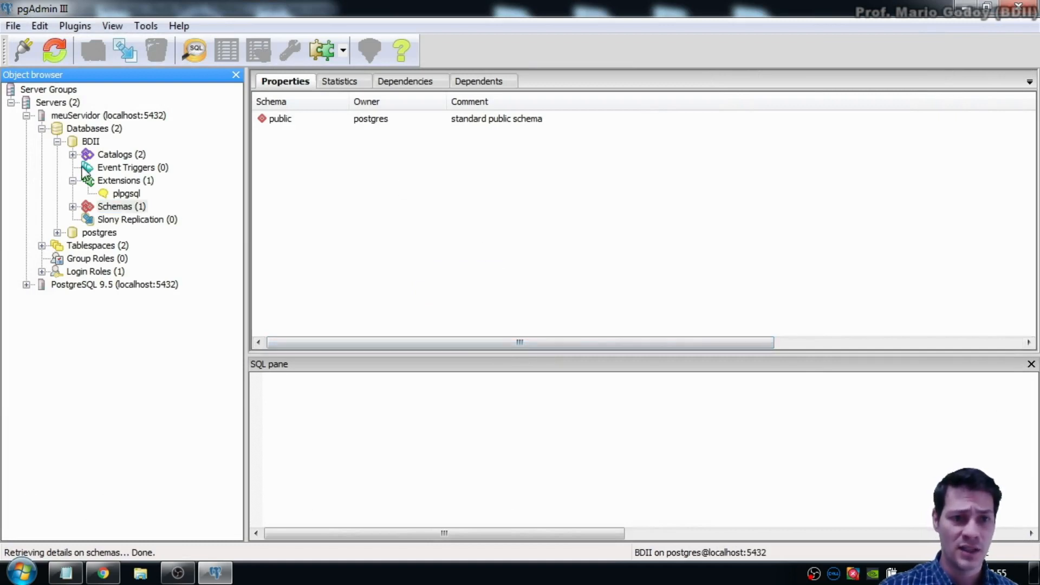
Step: Refresh the public schema's Tables and select teste1 (OID 16399, primary key codigo)
{"action": "left_click", "coordinate": [72, 207]}
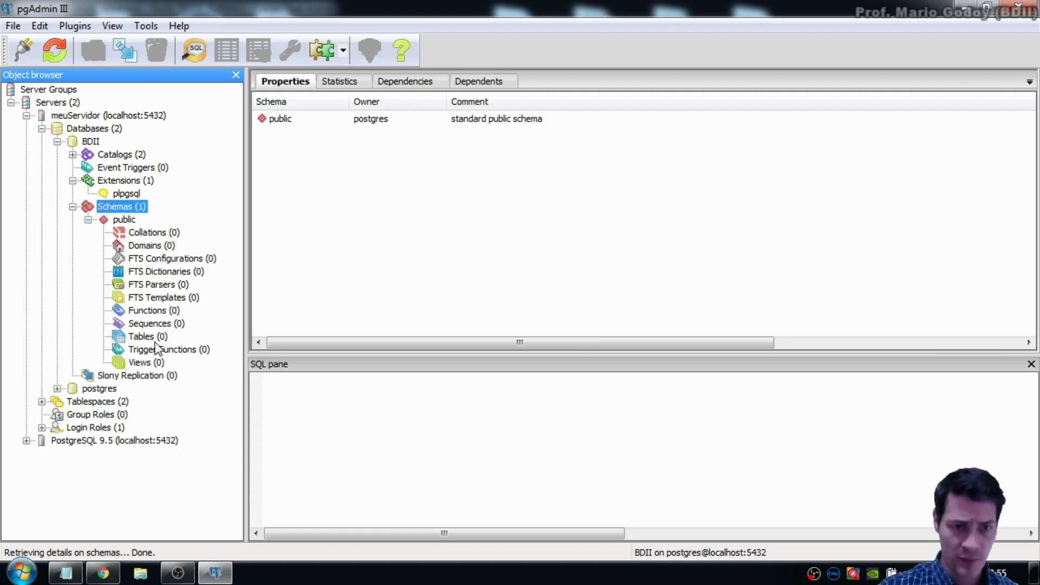
{"action": "left_click", "coordinate": [142, 336]}
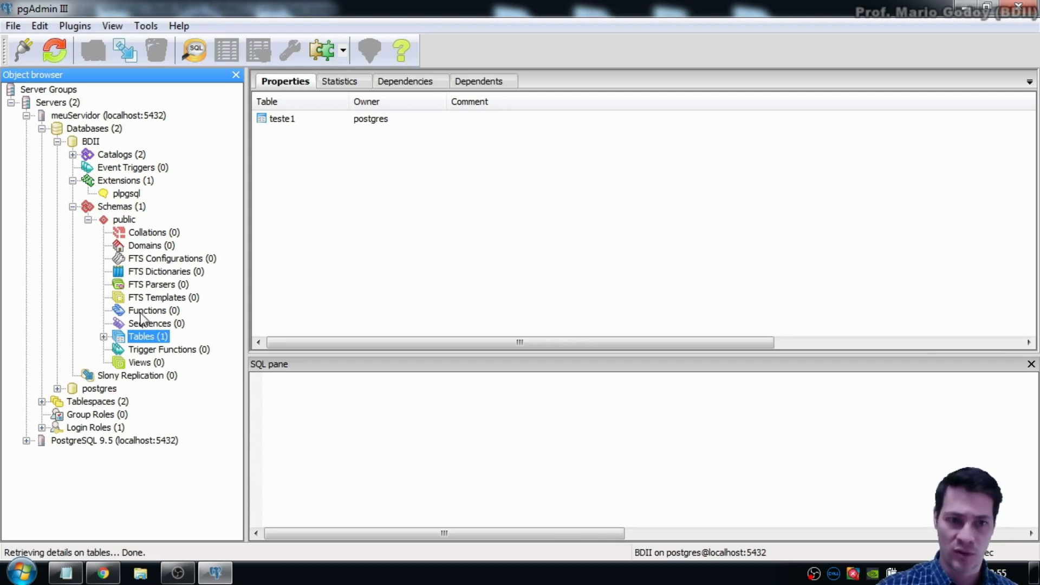
{"action": "left_click", "coordinate": [50, 48]}
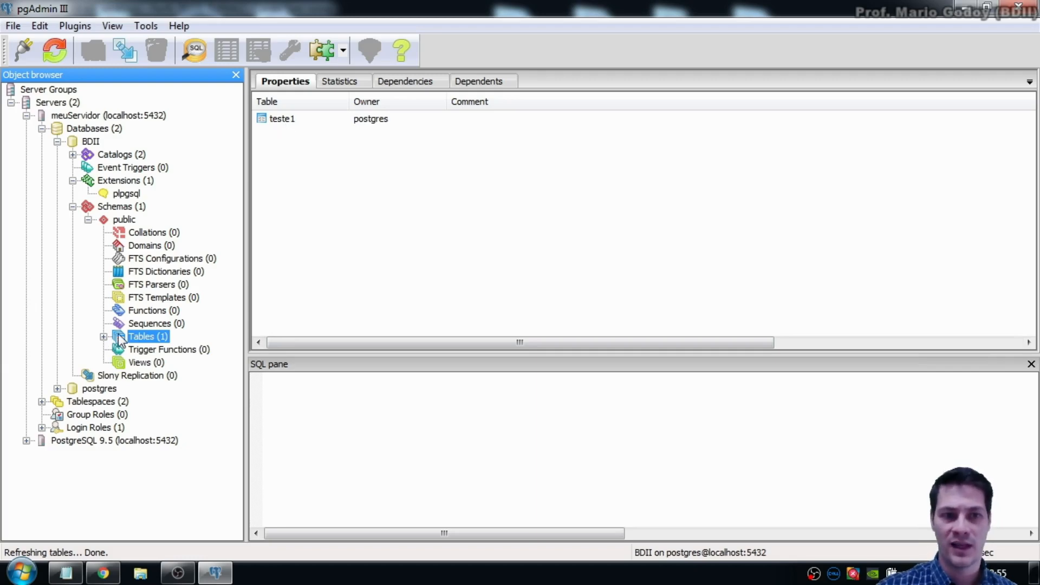
{"action": "left_click", "coordinate": [104, 336]}
{"action": "left_click", "coordinate": [151, 351]}
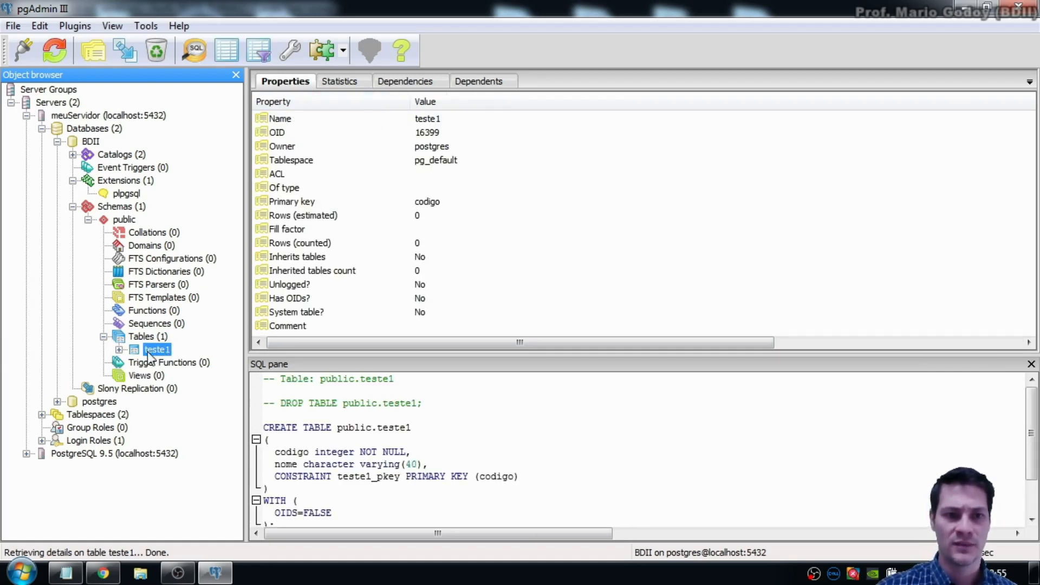
Step: Expand teste1 to inspect teste1_pkey and columns codigo and nome, then collapse Tables
{"action": "double_click", "coordinate": [153, 351]}
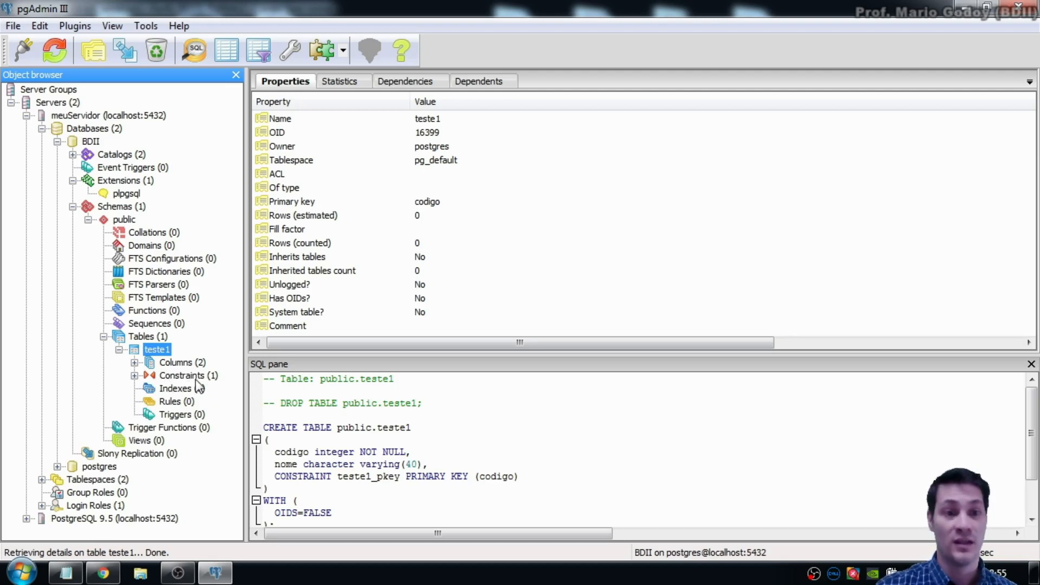
{"action": "left_click", "coordinate": [134, 375]}
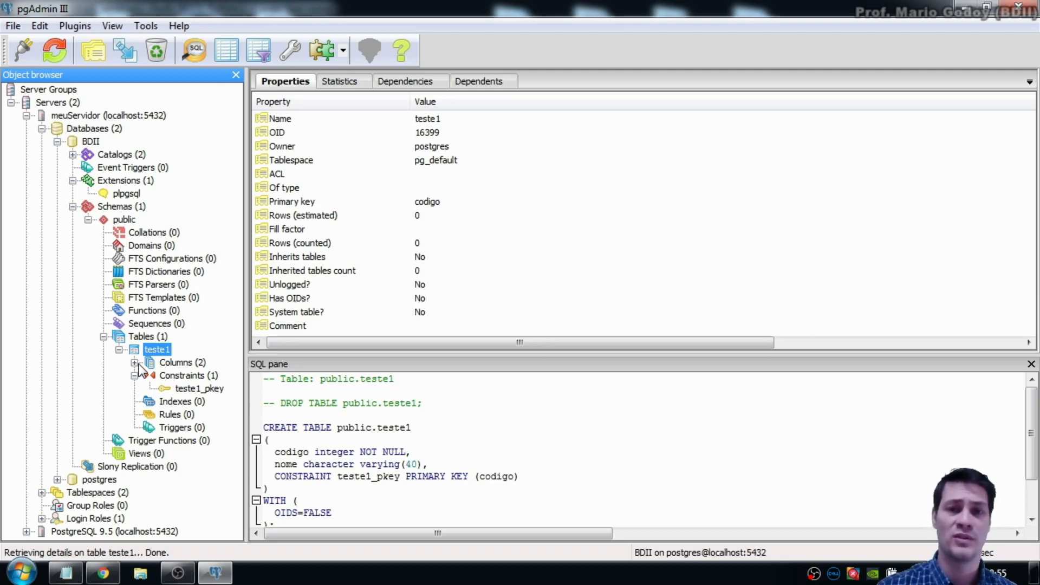
{"action": "left_click", "coordinate": [135, 362]}
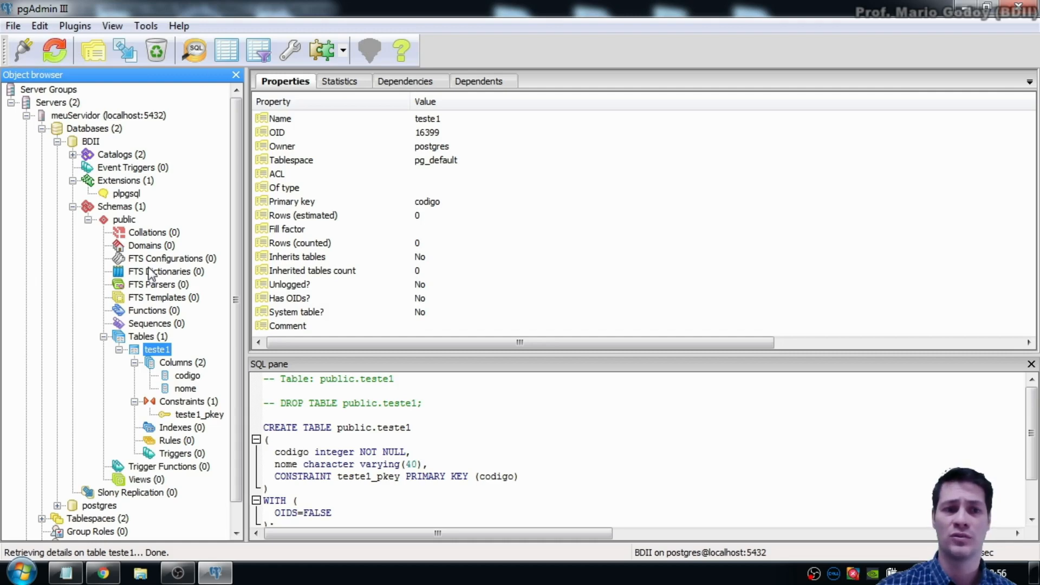
{"action": "left_click", "coordinate": [119, 350]}
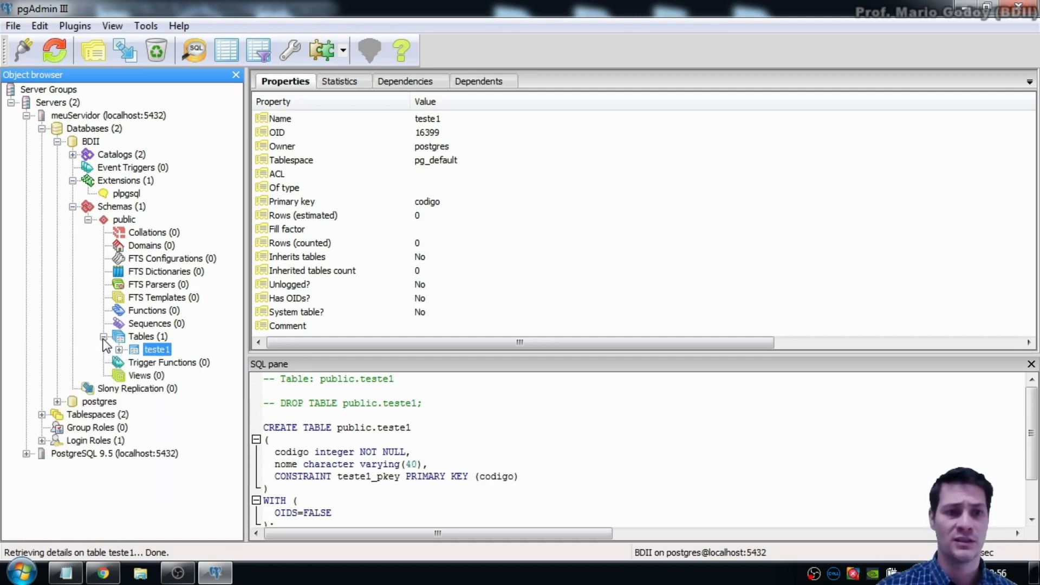
{"action": "left_click", "coordinate": [104, 336]}
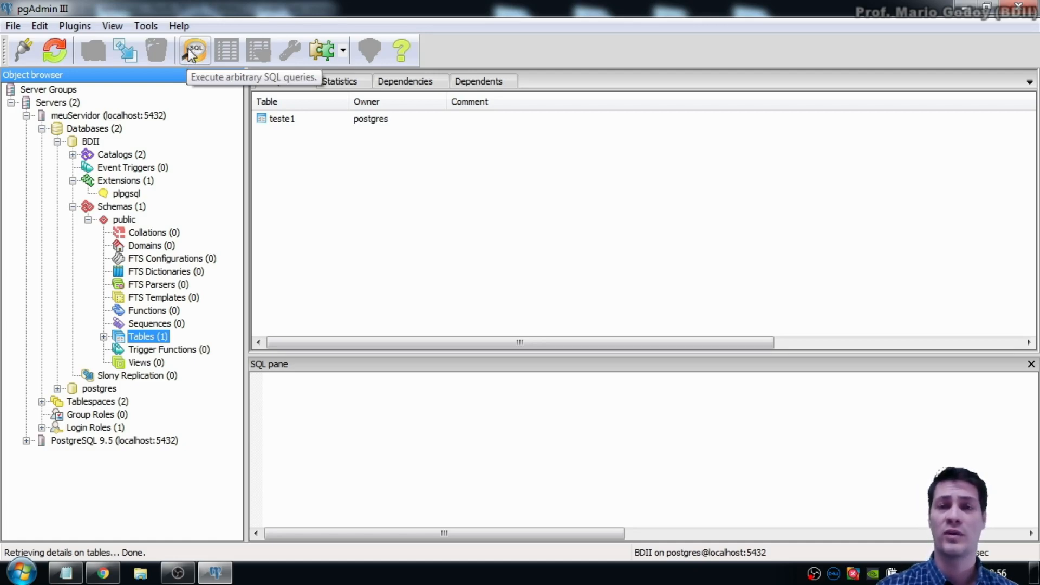
{"action": "left_click", "coordinate": [189, 53]}
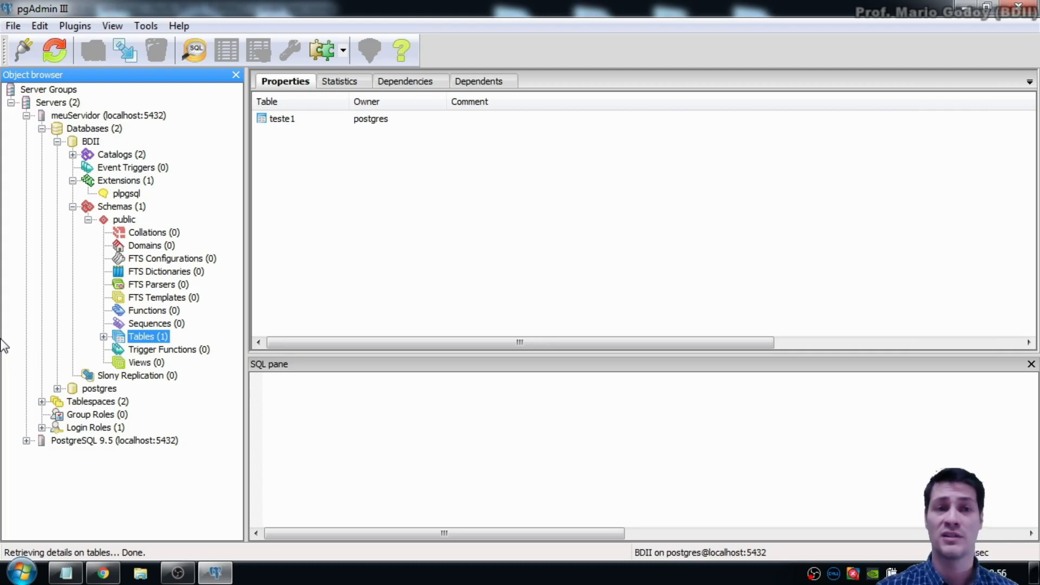
{"action": "left_click", "coordinate": [564, 296]}
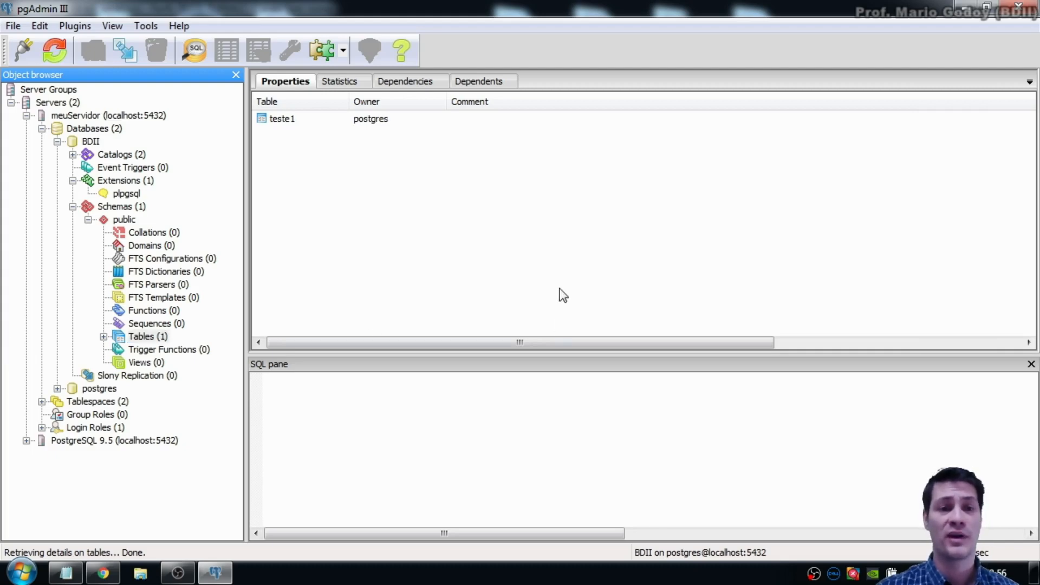